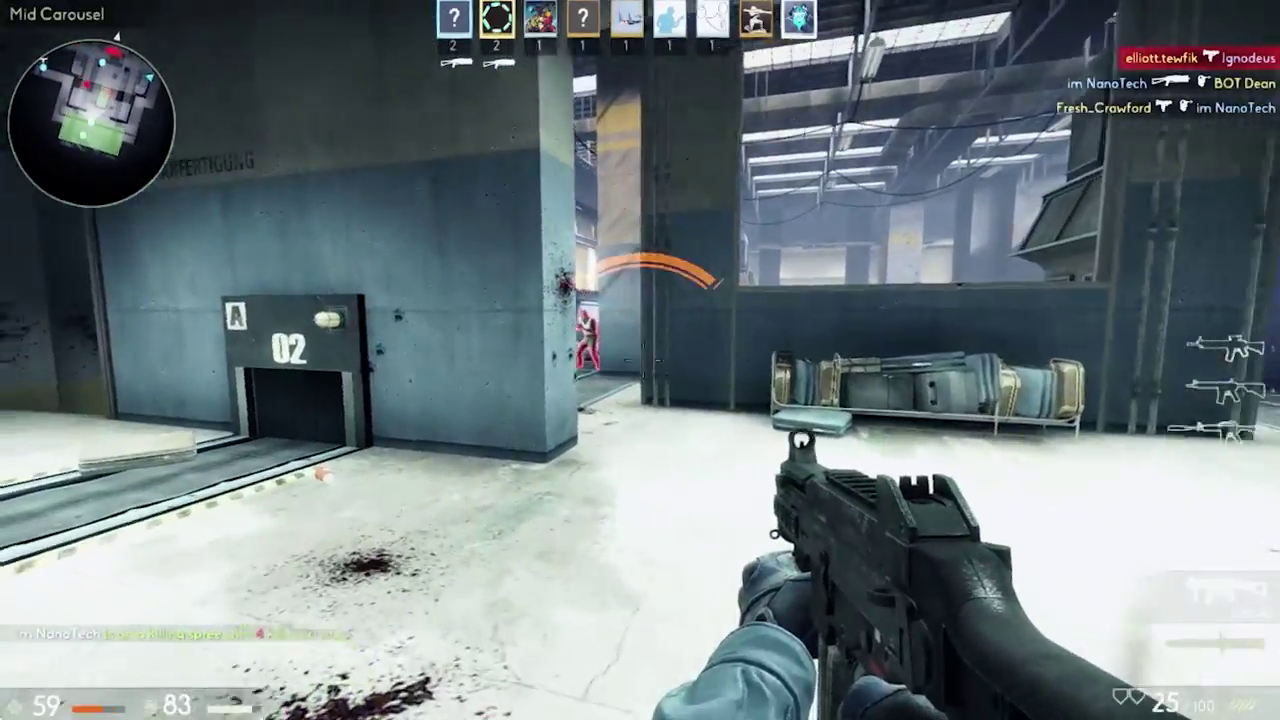
- Shoot the enemy by door 02 on Mid Carousel, then quit CS:GO to the desktop
{"action": "left_click", "coordinate": [640, 360]}
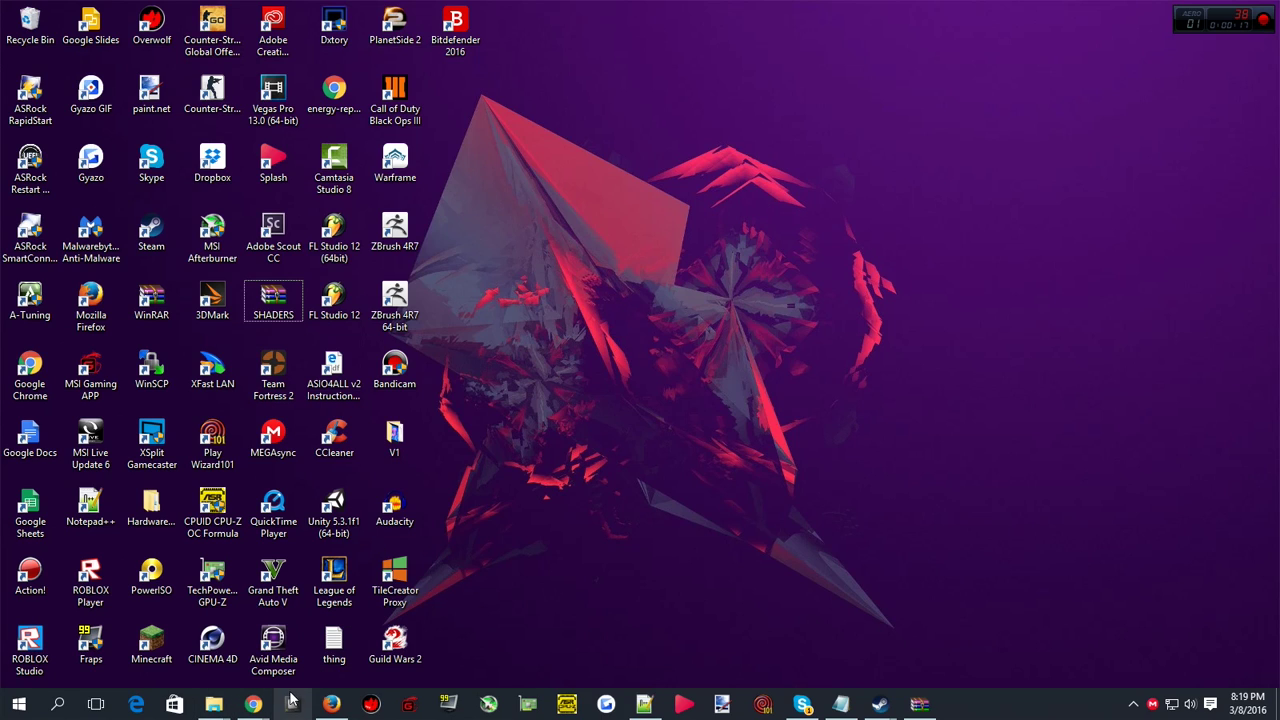
- Bring the Chrome MEGA window forward and switch to the CSGO Fonts by spddl tab
{"action": "mouse_move", "coordinate": [253, 704]}
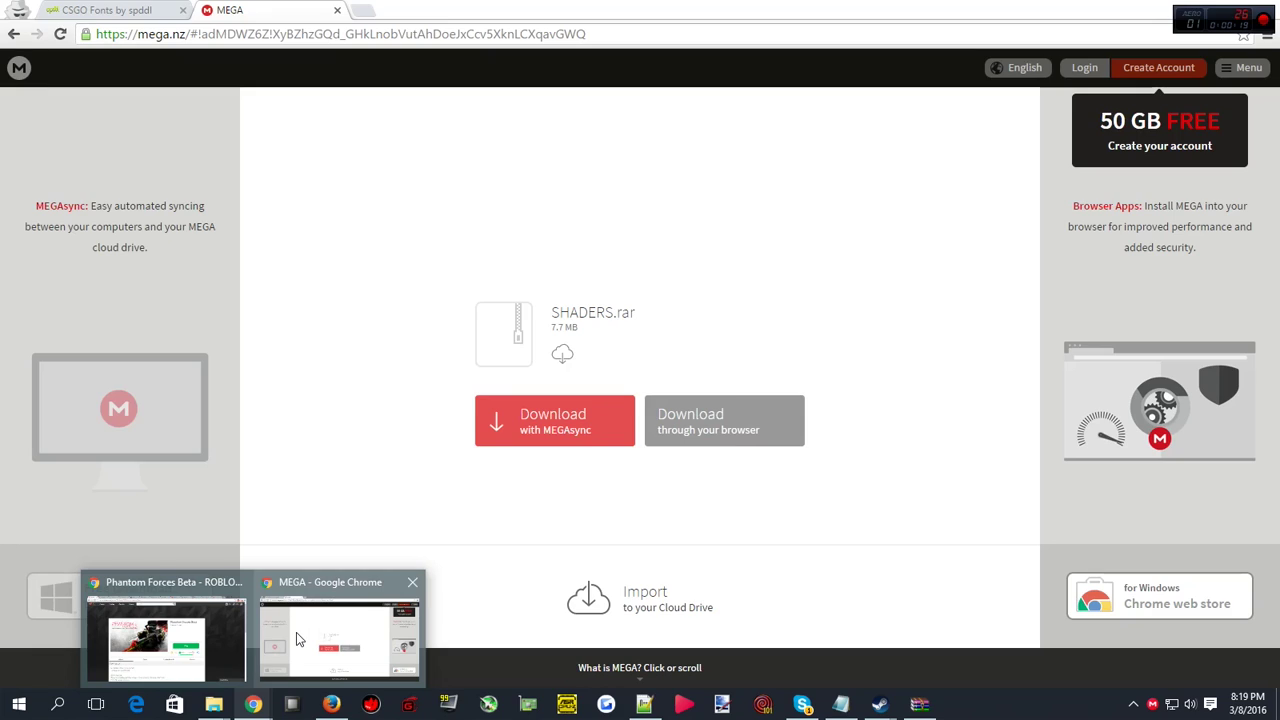
{"action": "left_click", "coordinate": [296, 632]}
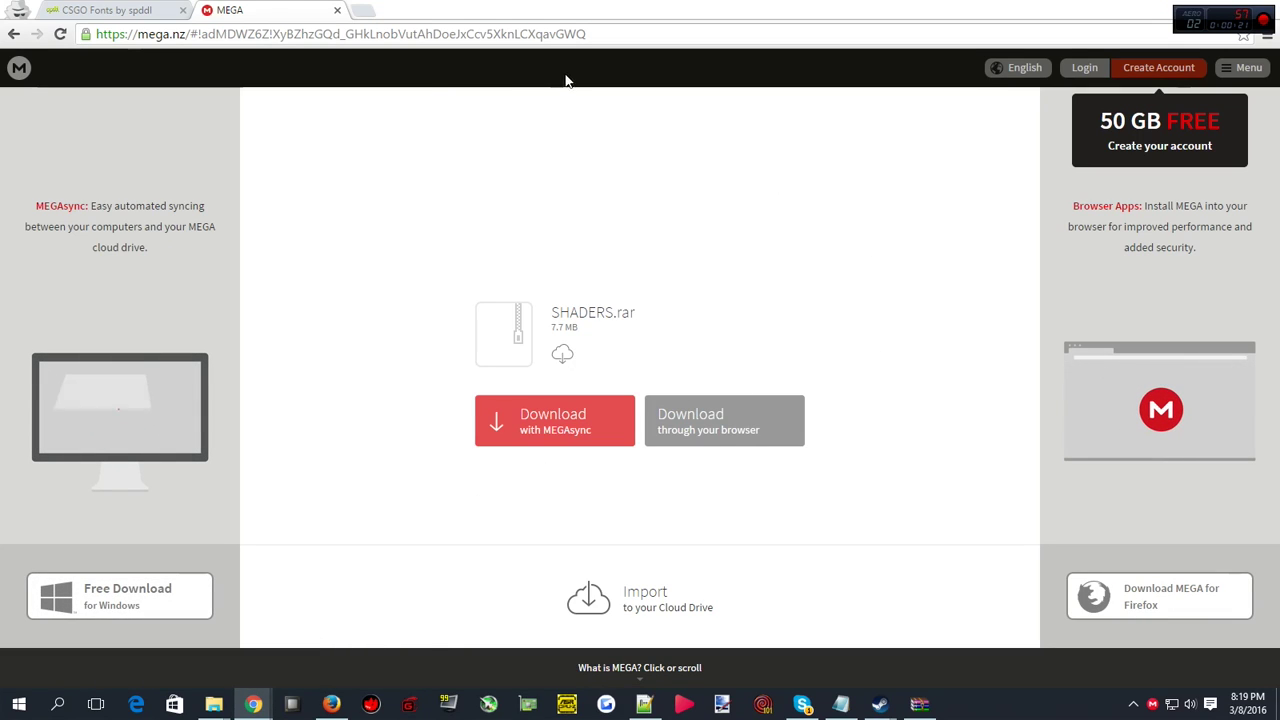
{"action": "left_click_drag", "start_coordinate": [586, 34], "coordinate": [96, 34]}
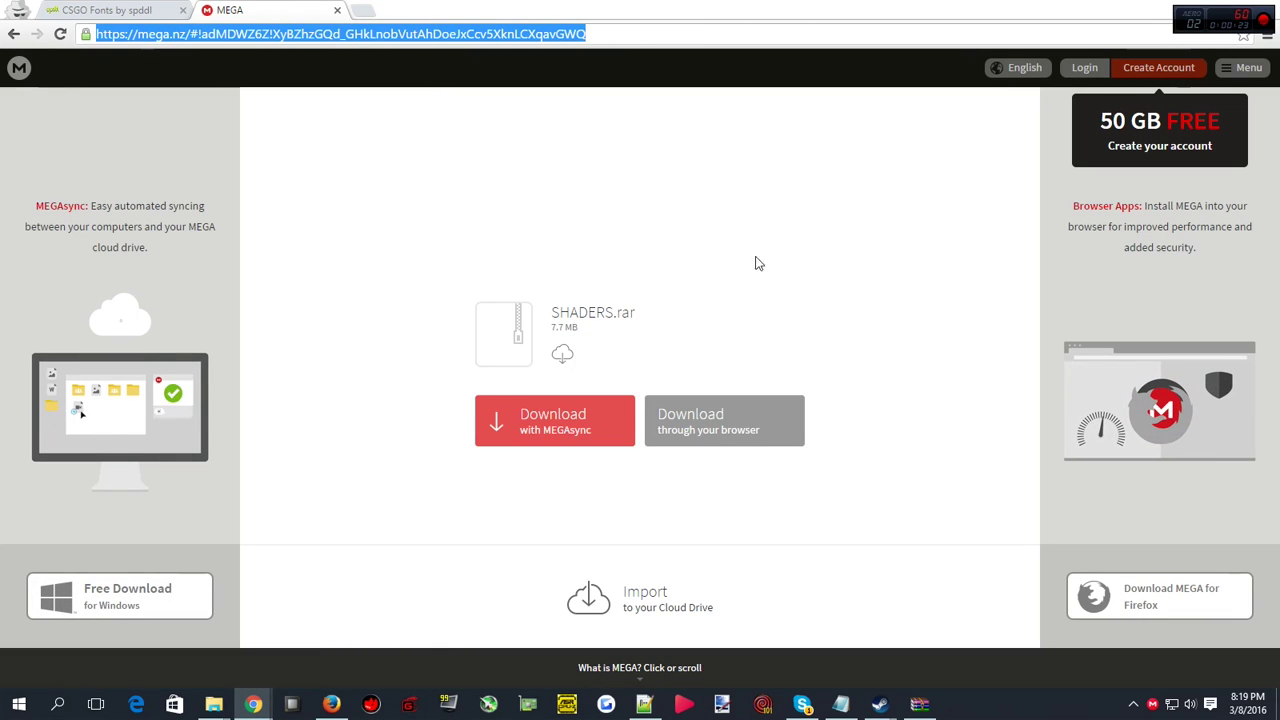
{"action": "left_click", "coordinate": [107, 9]}
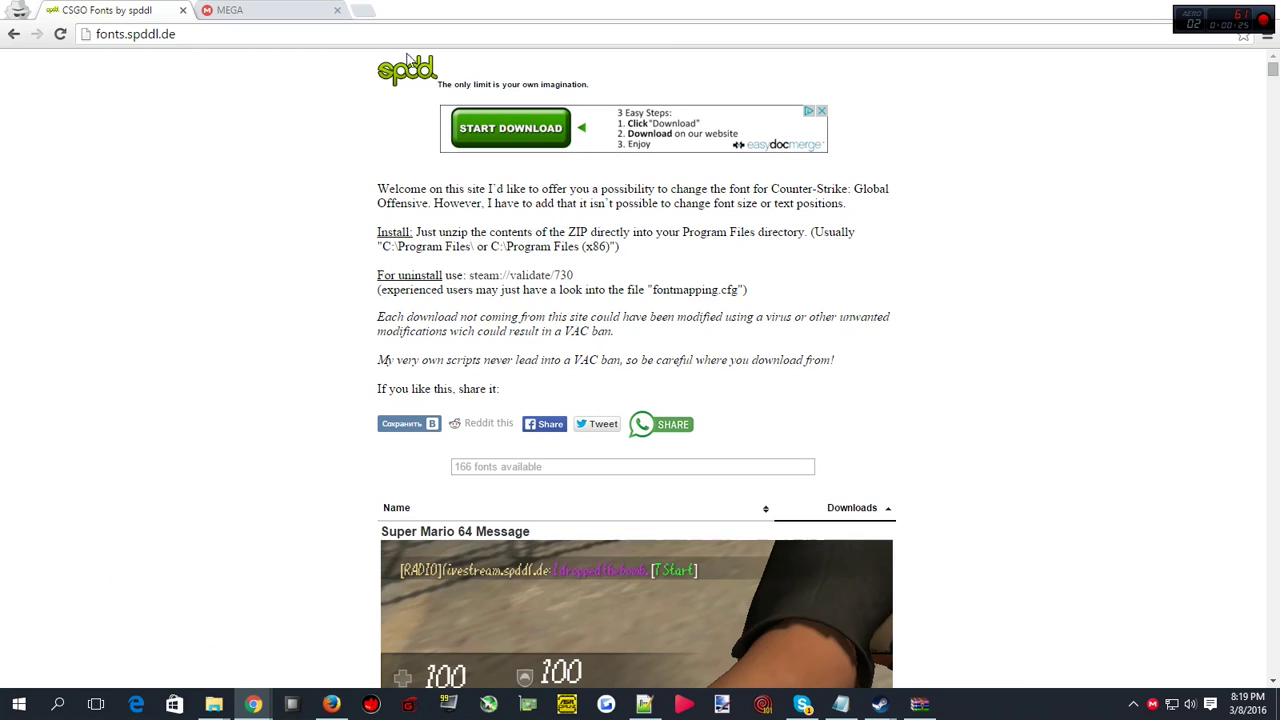
{"action": "left_click", "coordinate": [274, 34]}
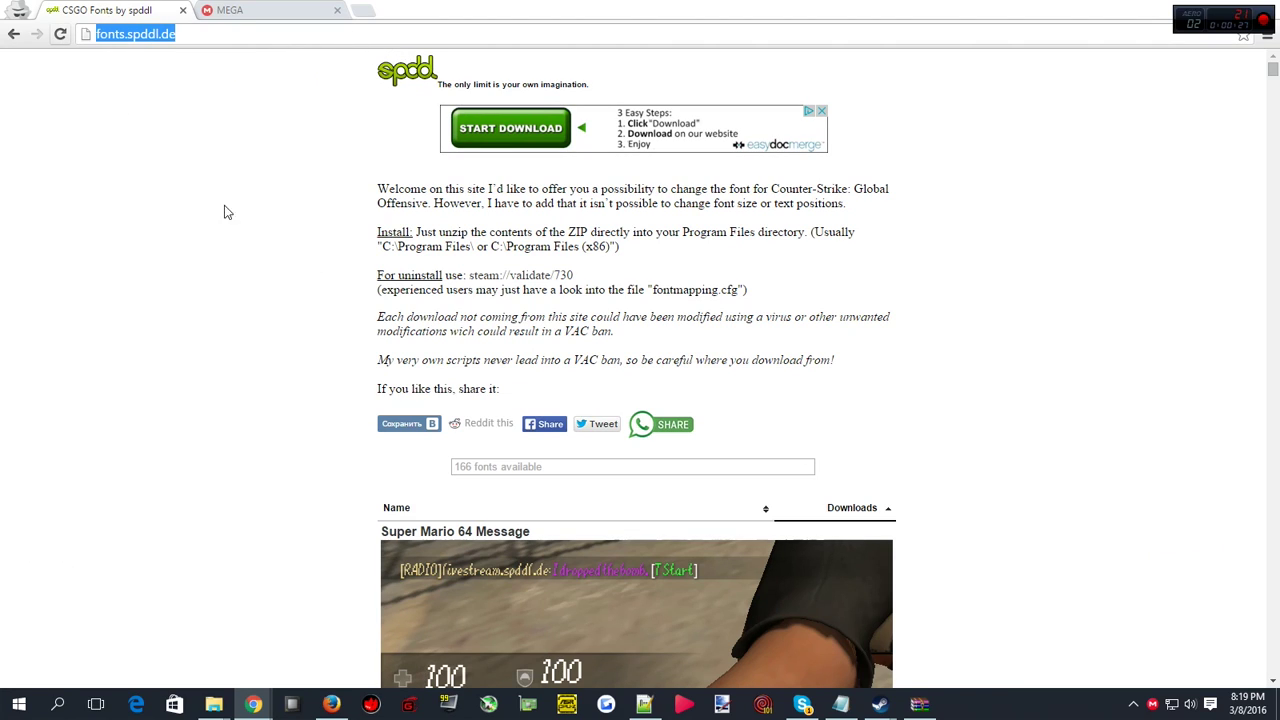
{"action": "left_click", "coordinate": [207, 248]}
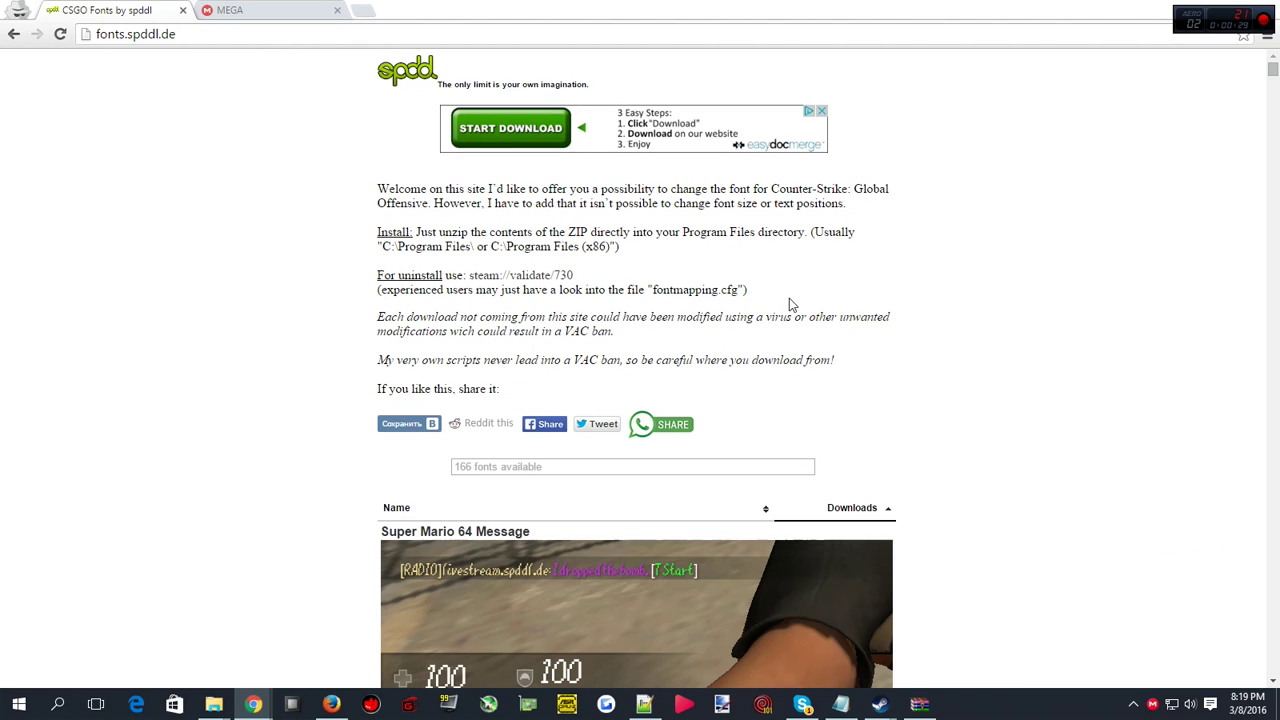
{"action": "left_click_drag", "start_coordinate": [622, 247], "coordinate": [360, 185]}
- Scroll through the 166 font previews listed on fonts.spddl.de
{"action": "scroll", "coordinate": [420, 420], "scroll_direction": "down", "scroll_amount": 3}
{"action": "scroll", "coordinate": [409, 414], "scroll_direction": "up", "scroll_amount": 3}
{"action": "scroll", "coordinate": [500, 410], "scroll_direction": "down", "scroll_amount": 10}
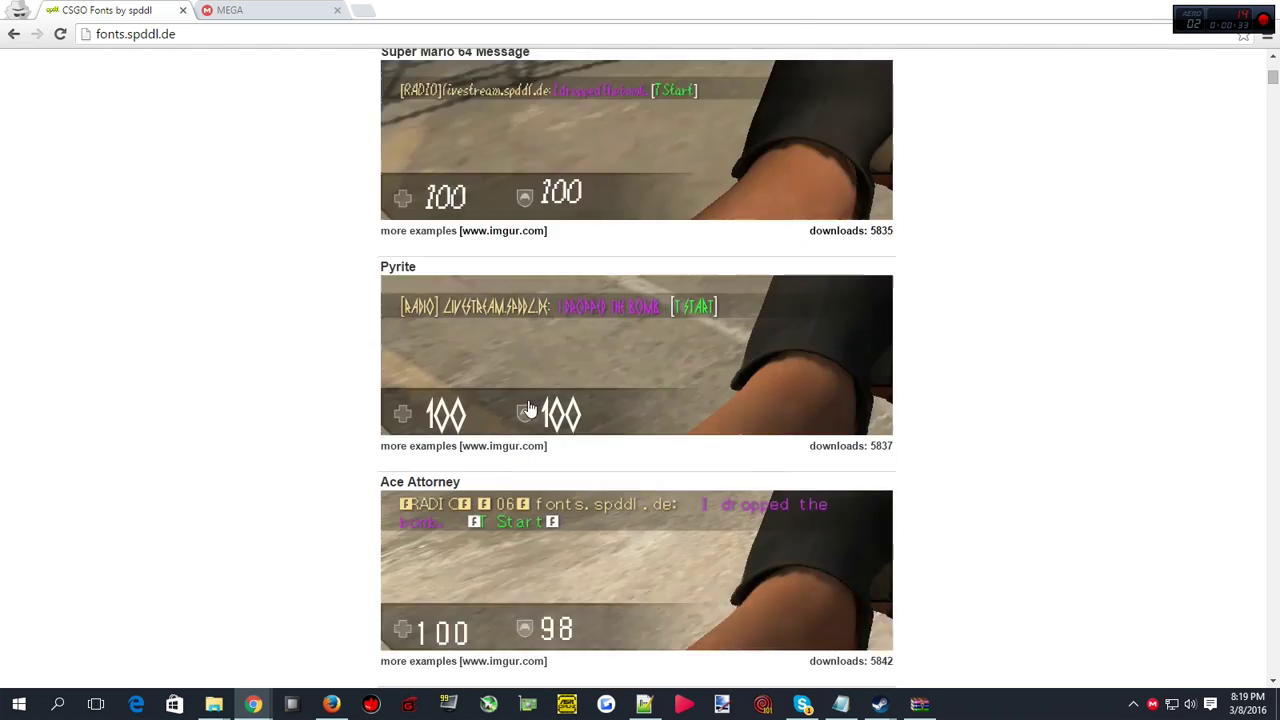
{"action": "scroll", "coordinate": [605, 408], "scroll_direction": "up", "scroll_amount": 10}
{"action": "scroll", "coordinate": [611, 410], "scroll_direction": "down", "scroll_amount": 10}
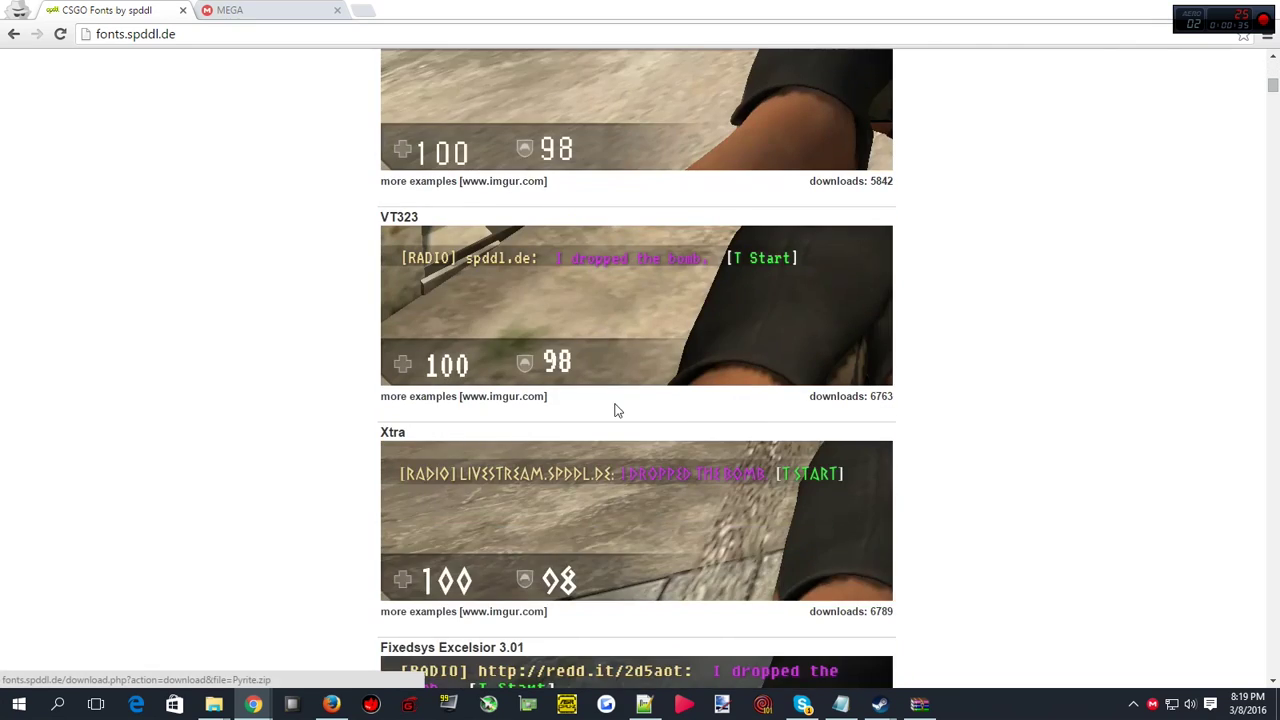
{"action": "scroll", "coordinate": [595, 450], "scroll_direction": "up", "scroll_amount": 5}
{"action": "scroll", "coordinate": [577, 489], "scroll_direction": "up", "scroll_amount": 3}
{"action": "scroll", "coordinate": [500, 300], "scroll_direction": "down", "scroll_amount": 10}
{"action": "scroll", "coordinate": [527, 257], "scroll_direction": "down", "scroll_amount": 15}
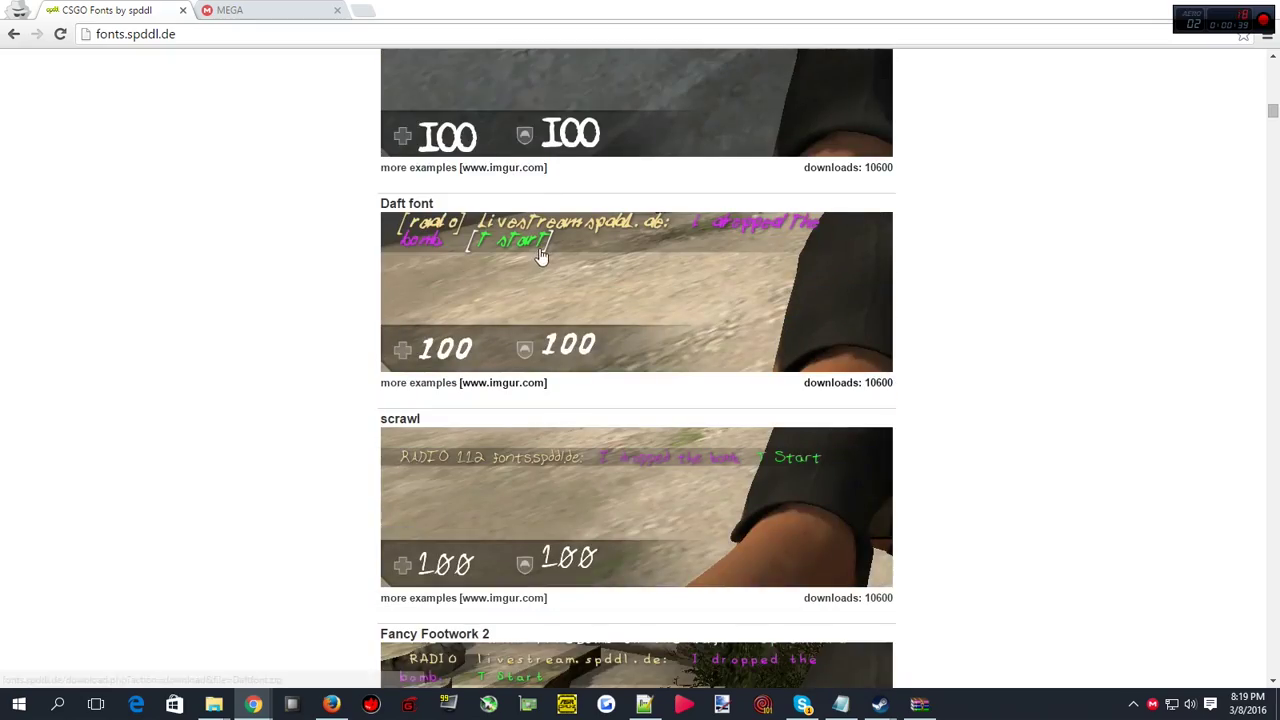
{"action": "scroll", "coordinate": [543, 257], "scroll_direction": "down", "scroll_amount": 13}
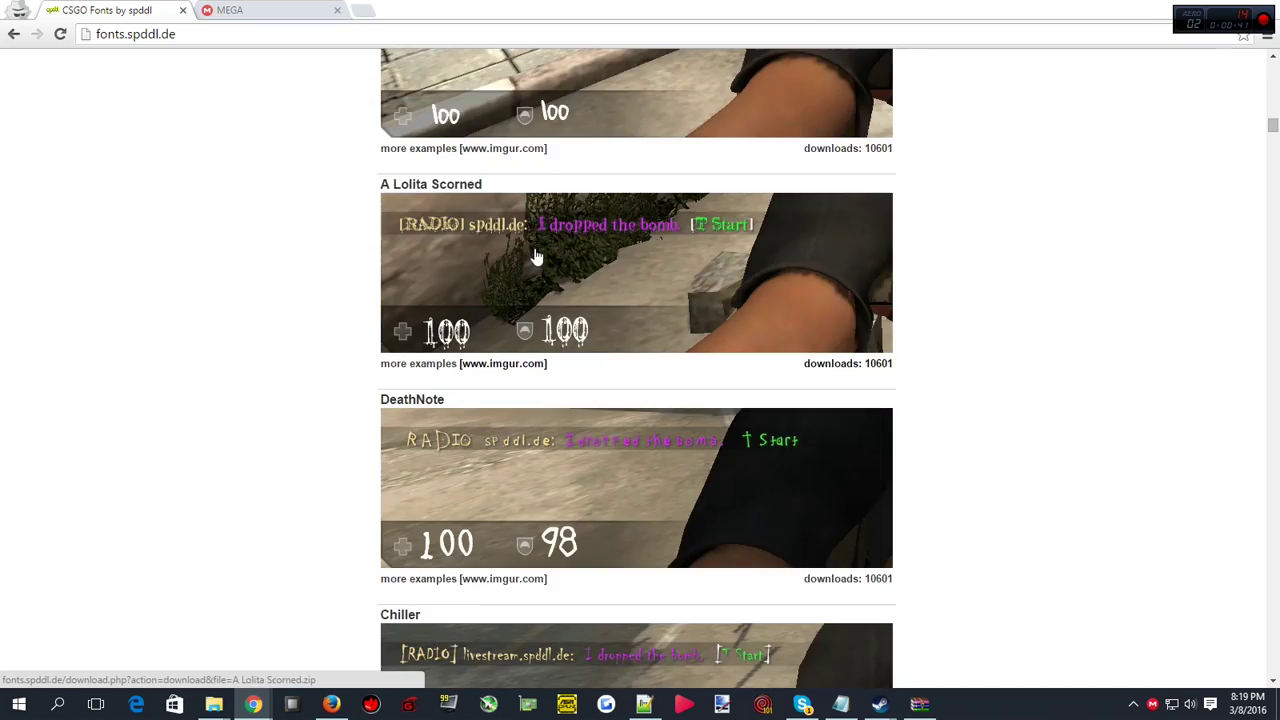
{"action": "scroll", "coordinate": [539, 250], "scroll_direction": "down", "scroll_amount": 3}
{"action": "scroll", "coordinate": [539, 245], "scroll_direction": "up", "scroll_amount": 1}
{"action": "scroll", "coordinate": [540, 245], "scroll_direction": "down", "scroll_amount": 3}
{"action": "scroll", "coordinate": [540, 250], "scroll_direction": "down", "scroll_amount": 4}
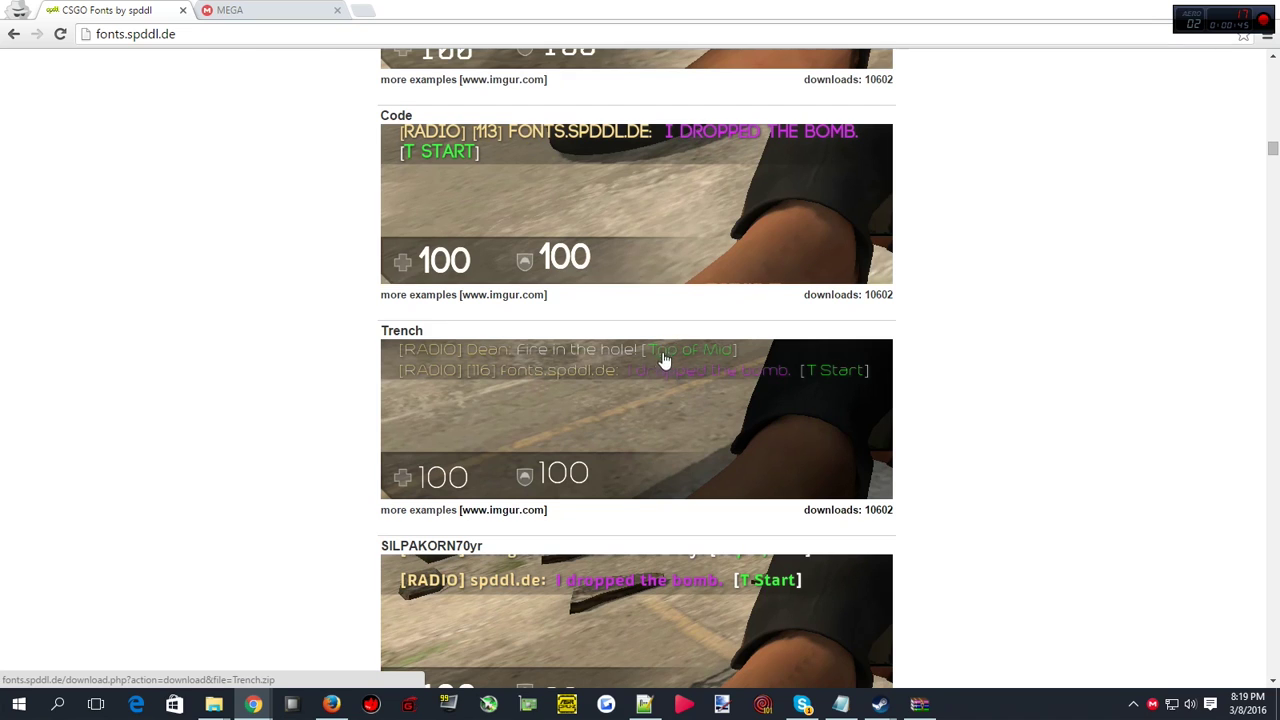
{"action": "scroll", "coordinate": [700, 380], "scroll_direction": "up", "scroll_amount": 2}
{"action": "scroll", "coordinate": [703, 383], "scroll_direction": "down", "scroll_amount": 2}
{"action": "scroll", "coordinate": [815, 475], "scroll_direction": "up", "scroll_amount": 1}
{"action": "scroll", "coordinate": [825, 483], "scroll_direction": "down", "scroll_amount": 20}
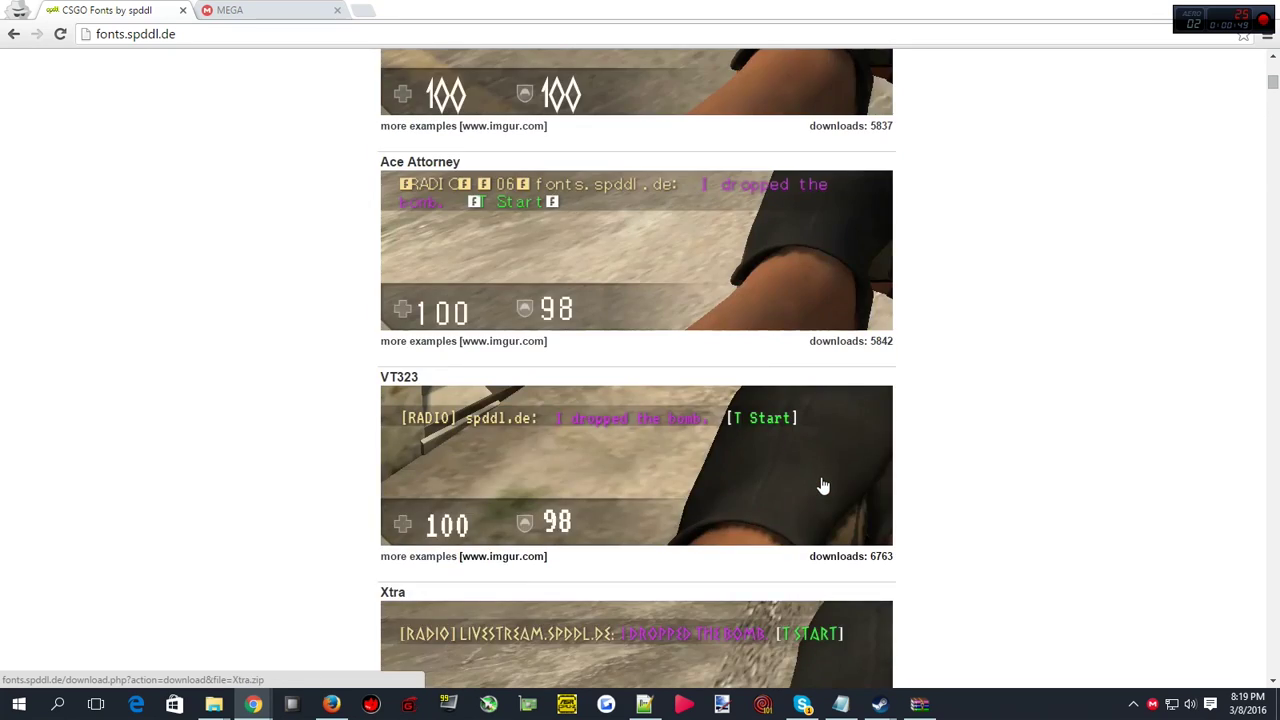
- Return to the top of the page and search the font list for 'biko'
{"action": "key", "text": "Home"}
{"action": "left_click", "coordinate": [514, 465]}
{"action": "type", "text": "b"}
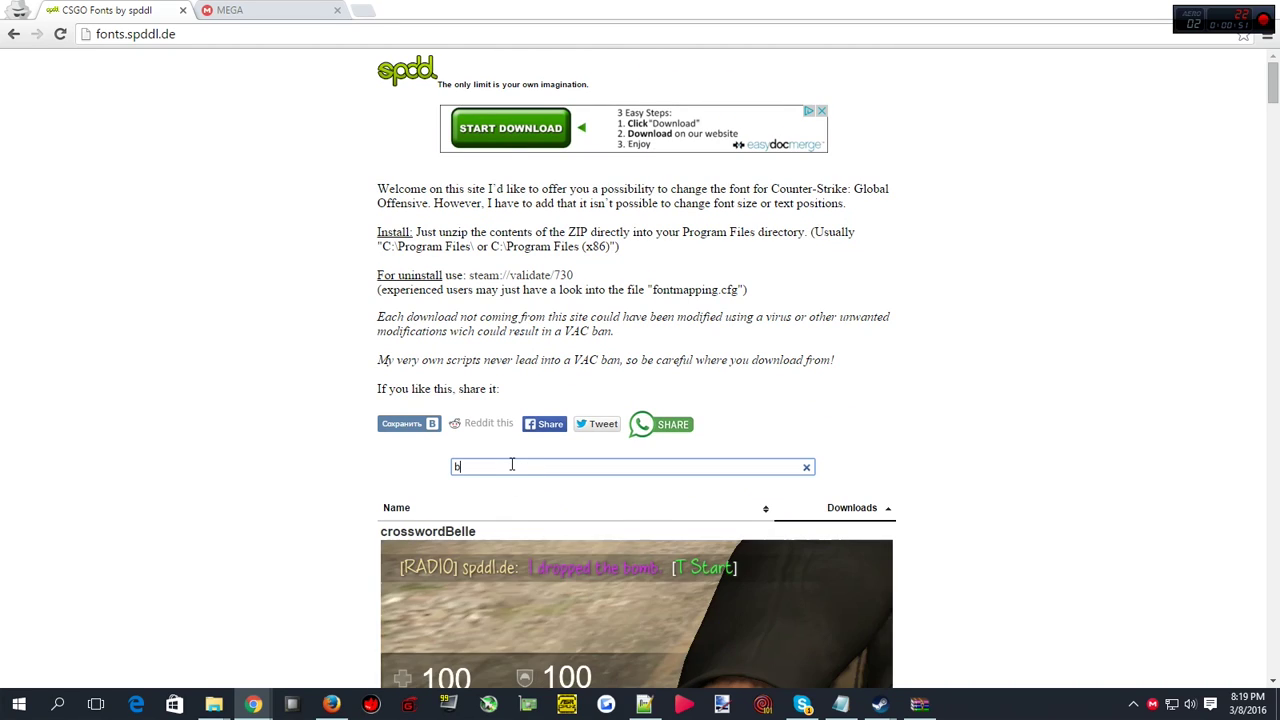
{"action": "type", "text": "iko"}
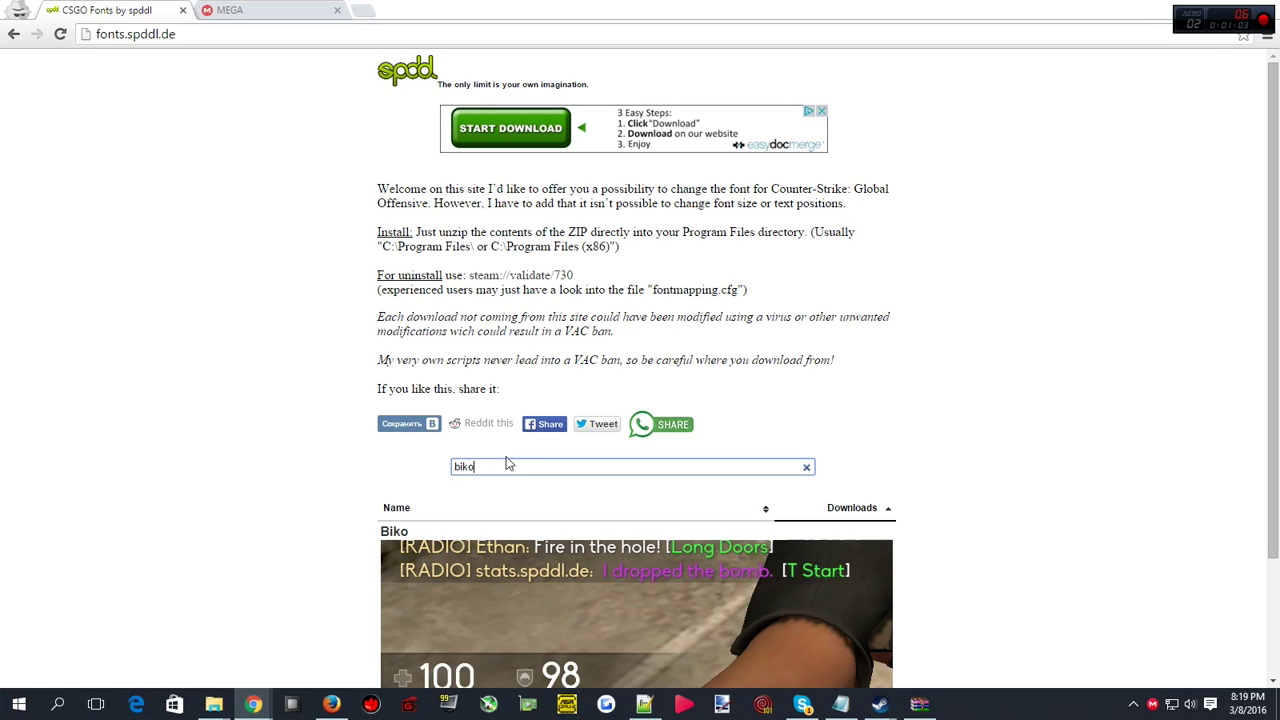
{"action": "scroll", "coordinate": [500, 467], "scroll_direction": "down", "scroll_amount": 2}
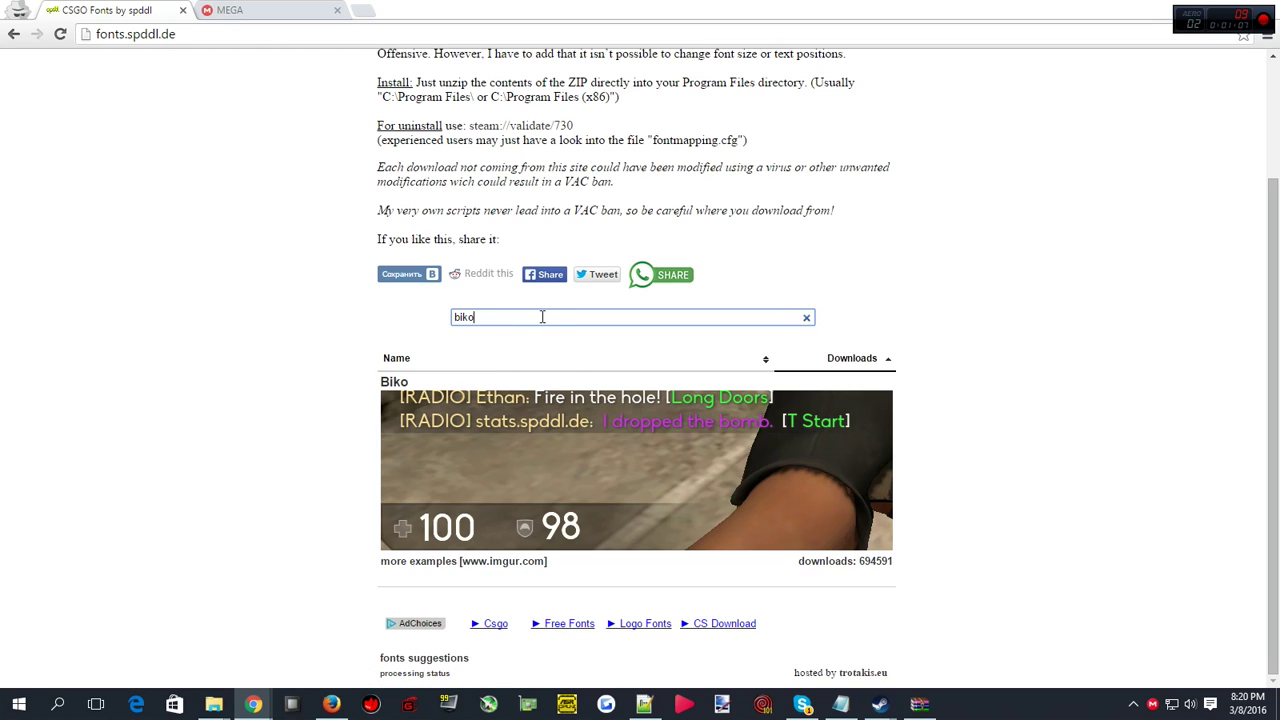
- Clear the biko search and scroll the full list down toward Gasalt
{"action": "key", "text": "BackSpace"}
{"action": "scroll", "coordinate": [340, 430], "scroll_direction": "down", "scroll_amount": 10}
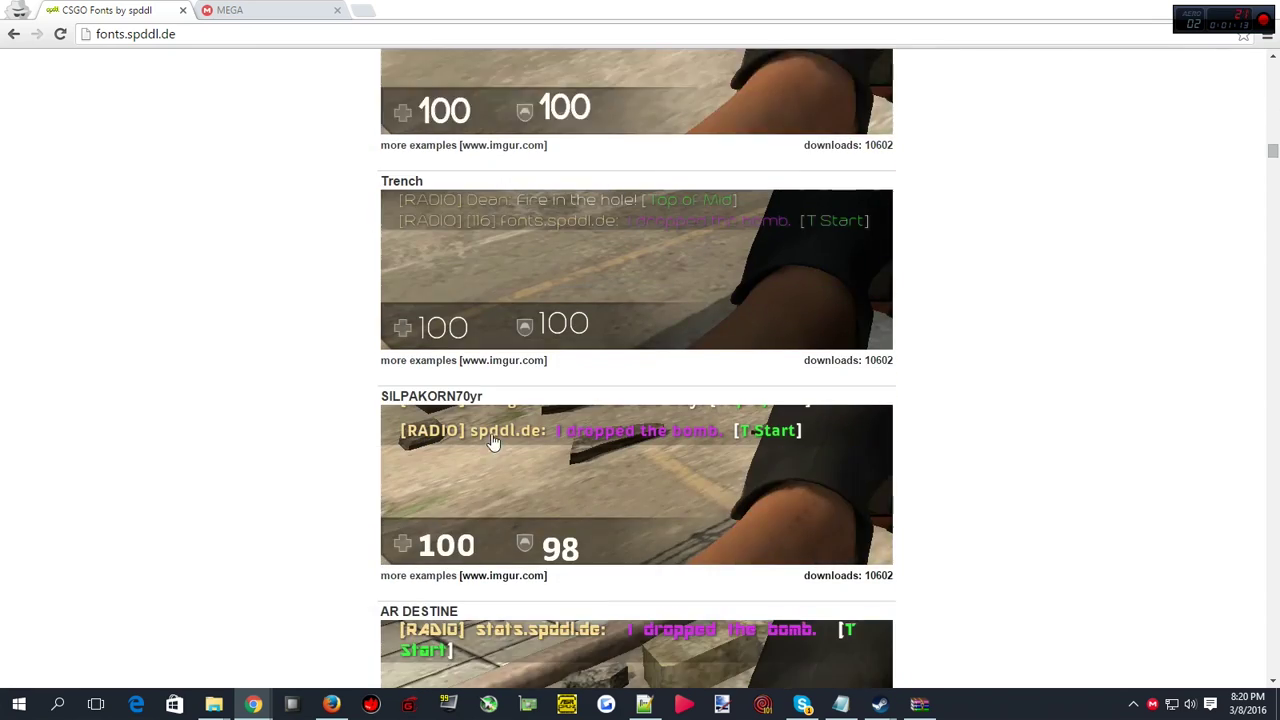
{"action": "scroll", "coordinate": [575, 468], "scroll_direction": "down", "scroll_amount": 5}
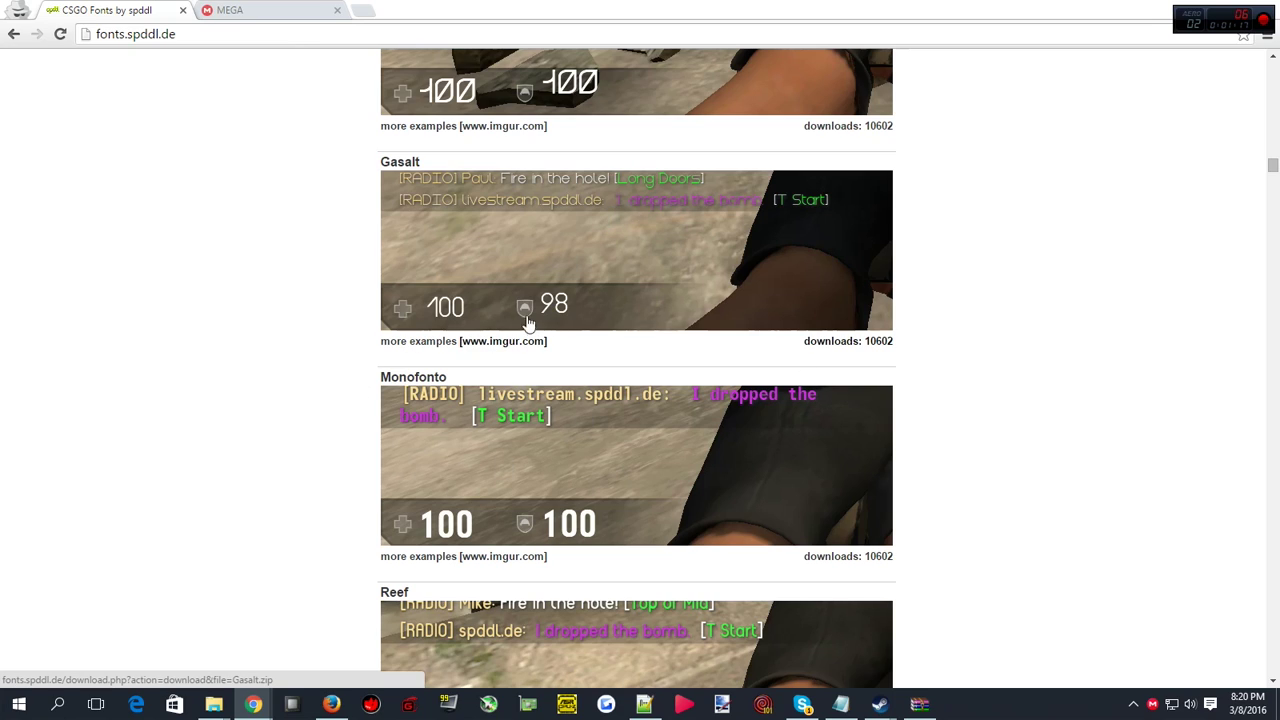
- Download Gasalt.zip (7.0 MB) from the Gasalt entry and open it in WinRAR
{"action": "left_click", "coordinate": [725, 260]}
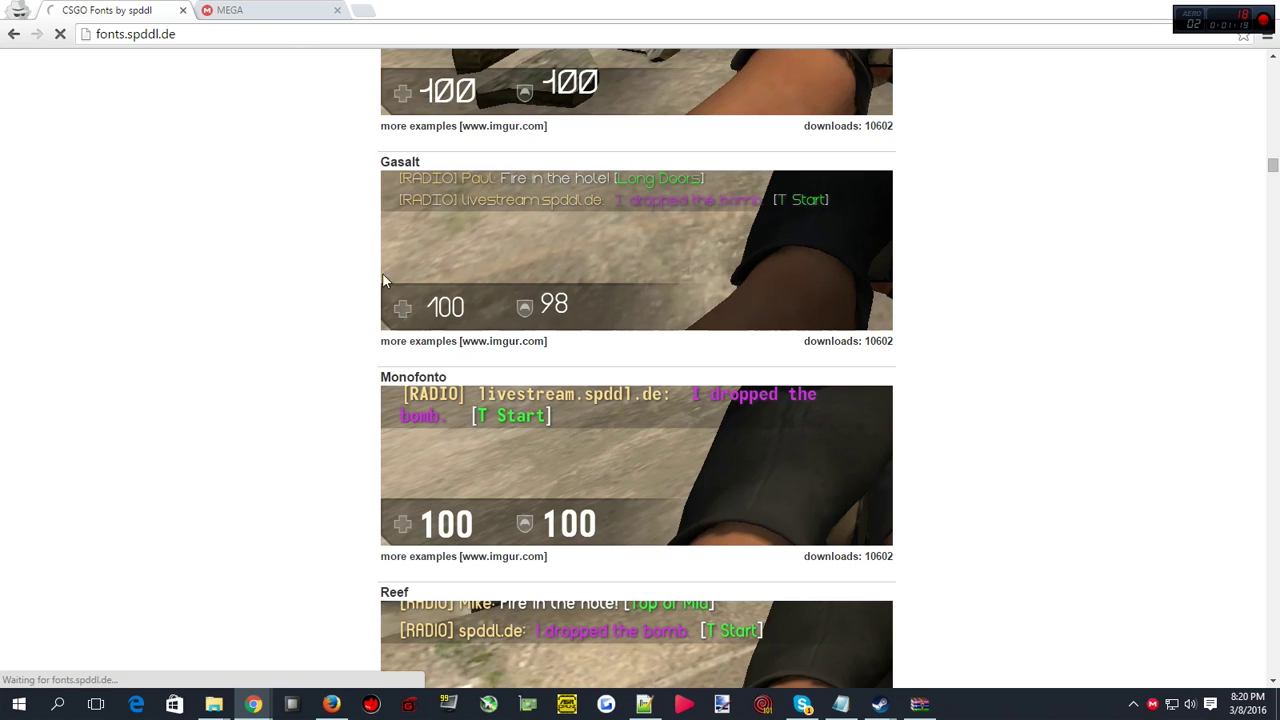
{"action": "left_click", "coordinate": [400, 163]}
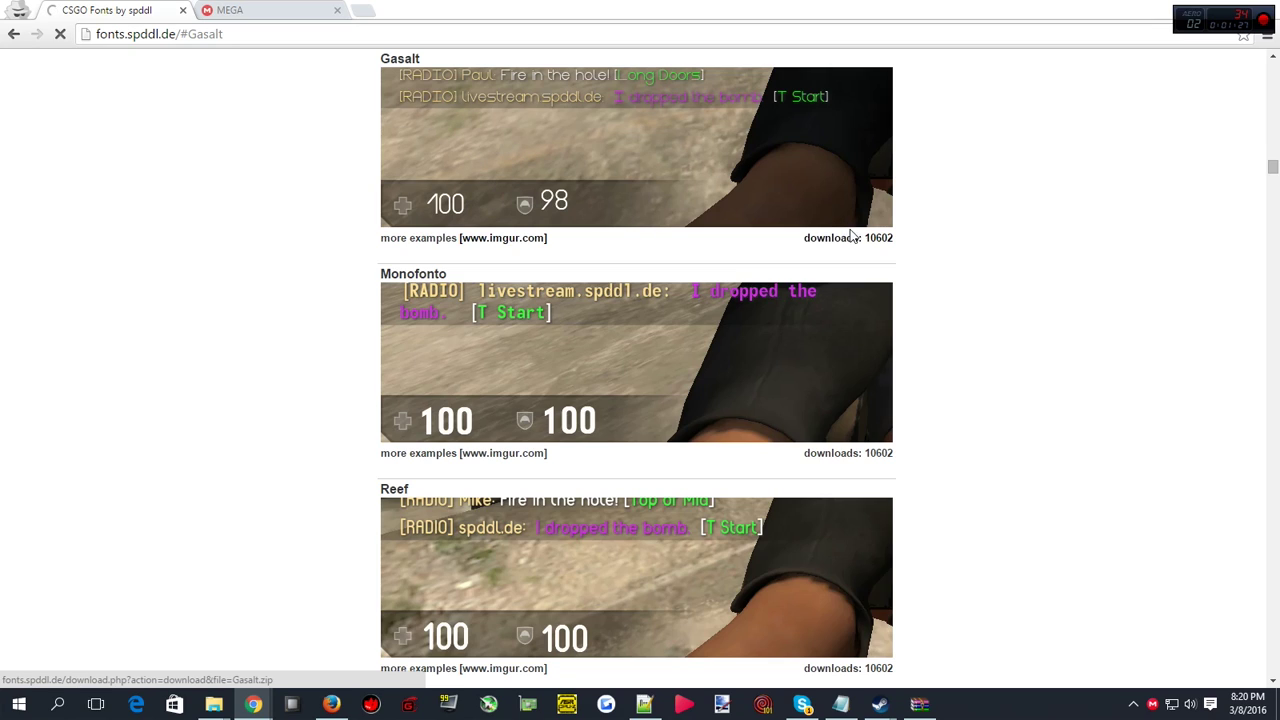
{"action": "left_click", "coordinate": [417, 80]}
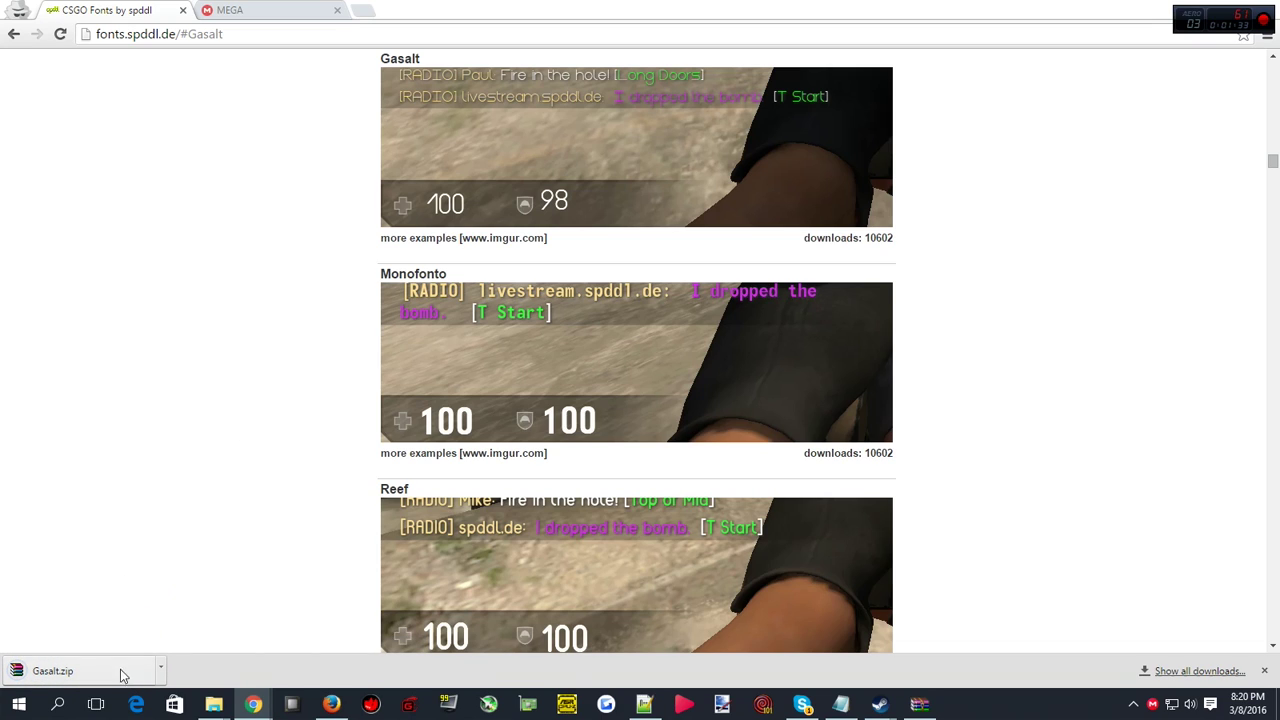
{"action": "left_click", "coordinate": [119, 677]}
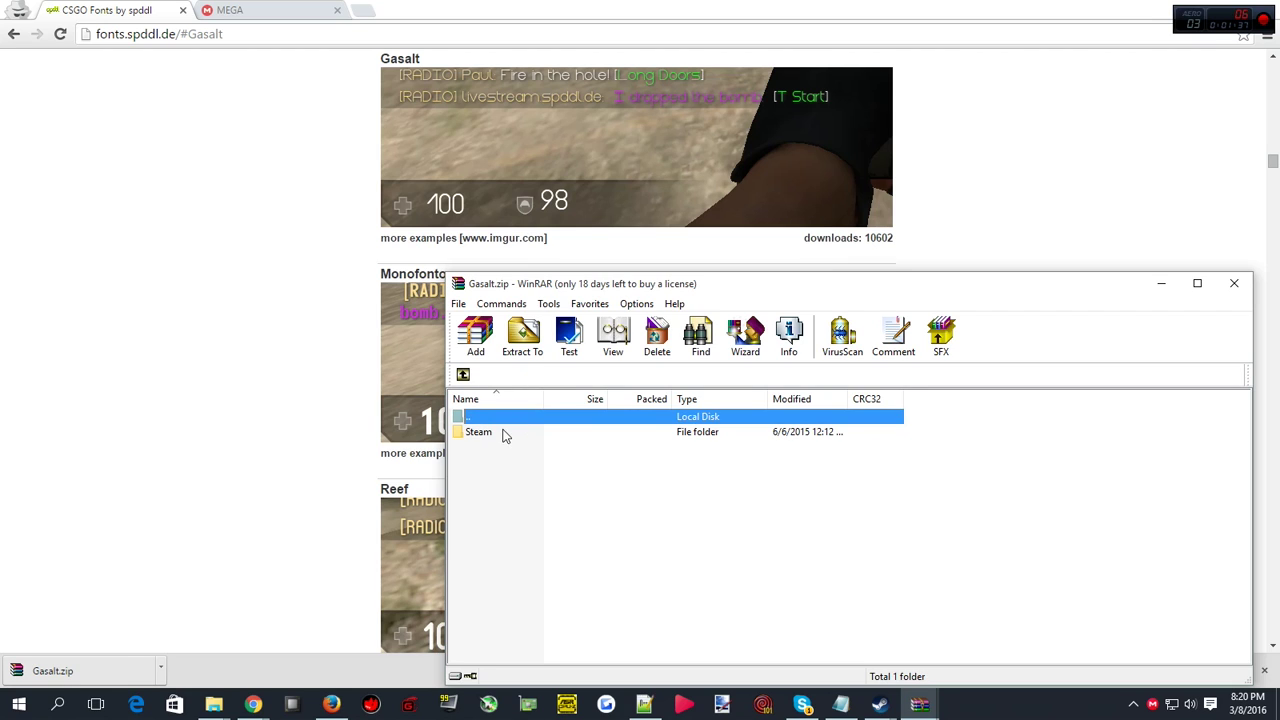
- Open the Steam folder in Gasalt.zip to reveal its SteamApps folder
{"action": "left_click", "coordinate": [500, 438]}
{"action": "double_click", "coordinate": [500, 438]}
{"action": "double_click", "coordinate": [500, 438]}
{"action": "left_click", "coordinate": [463, 375]}
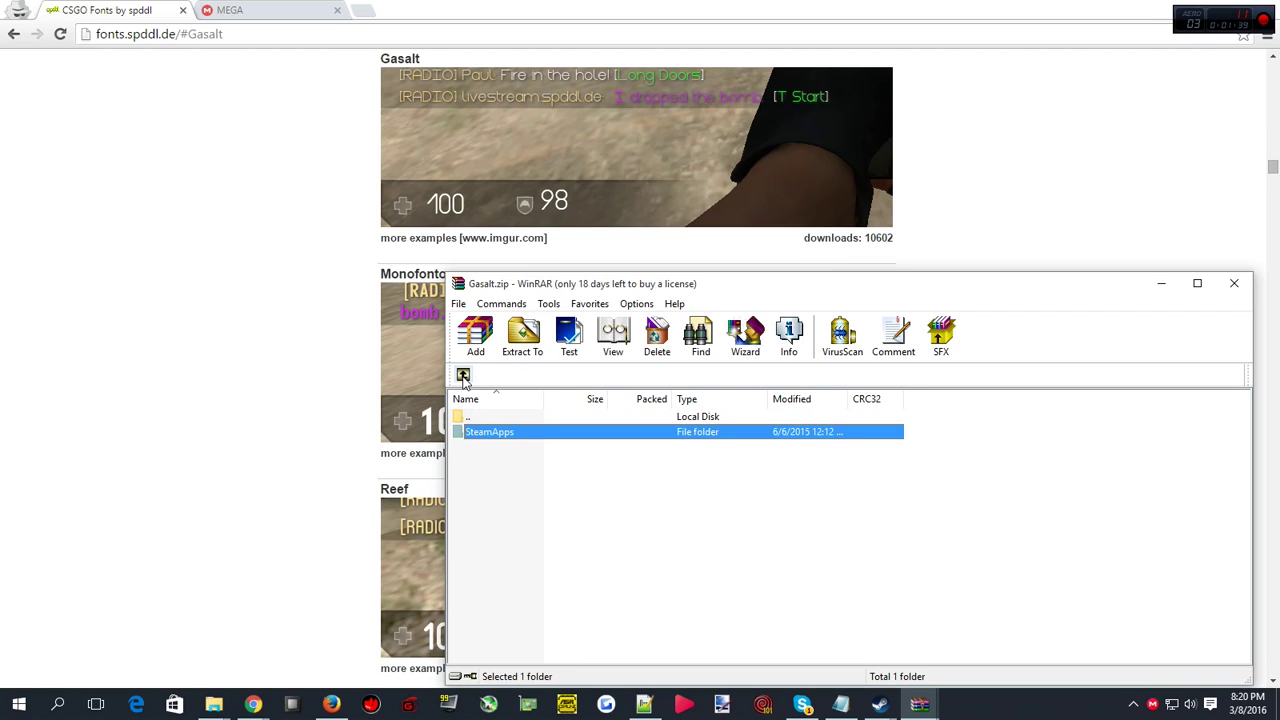
- Launch File Explorer from the Start menu and show Local Disk (C:) beside WinRAR
{"action": "left_click", "coordinate": [18, 704]}
{"action": "left_click", "coordinate": [62, 584]}
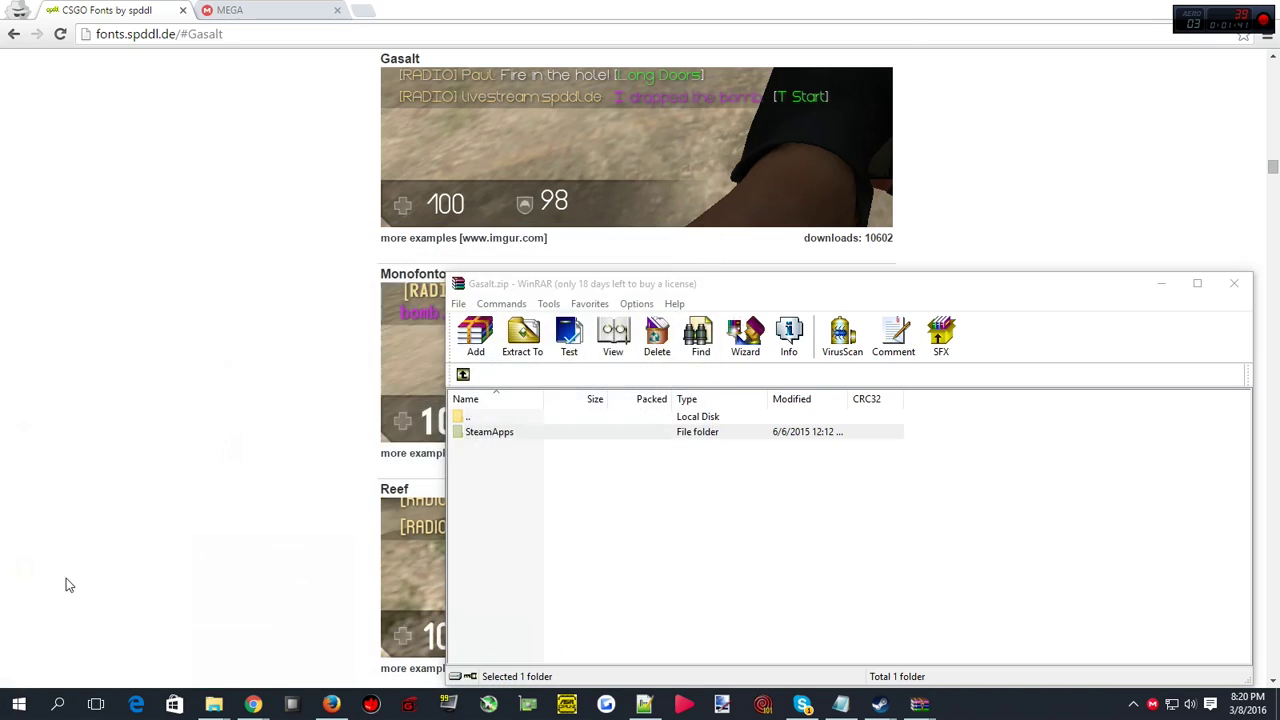
{"action": "scroll", "coordinate": [45, 350], "scroll_direction": "down", "scroll_amount": 2}
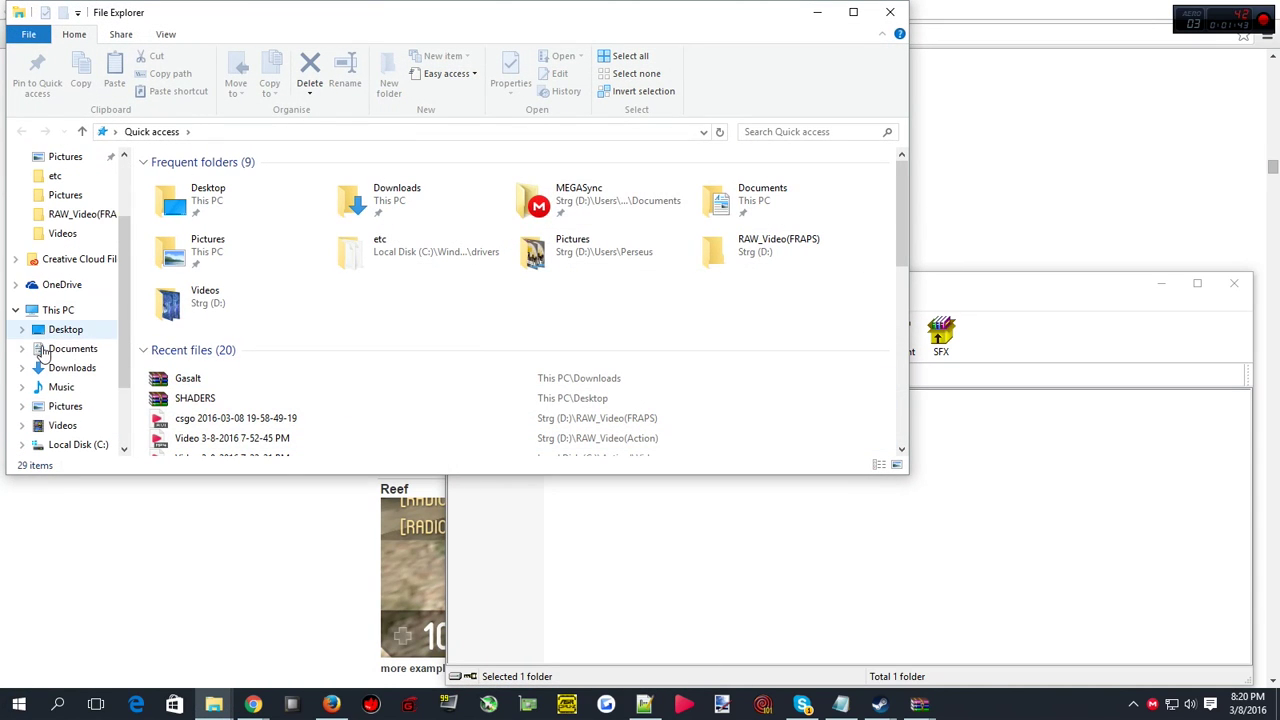
{"action": "left_click", "coordinate": [680, 608]}
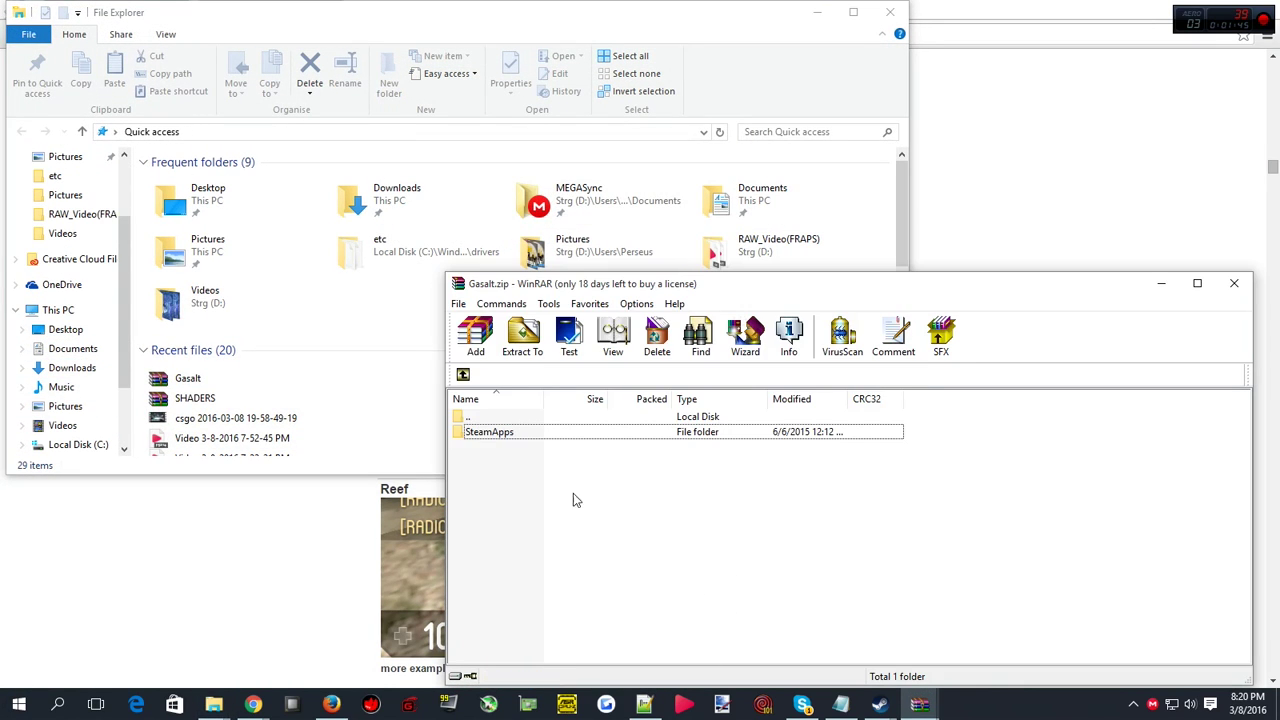
{"action": "scroll", "coordinate": [24, 350], "scroll_direction": "down", "scroll_amount": 1}
{"action": "left_click", "coordinate": [98, 408]}
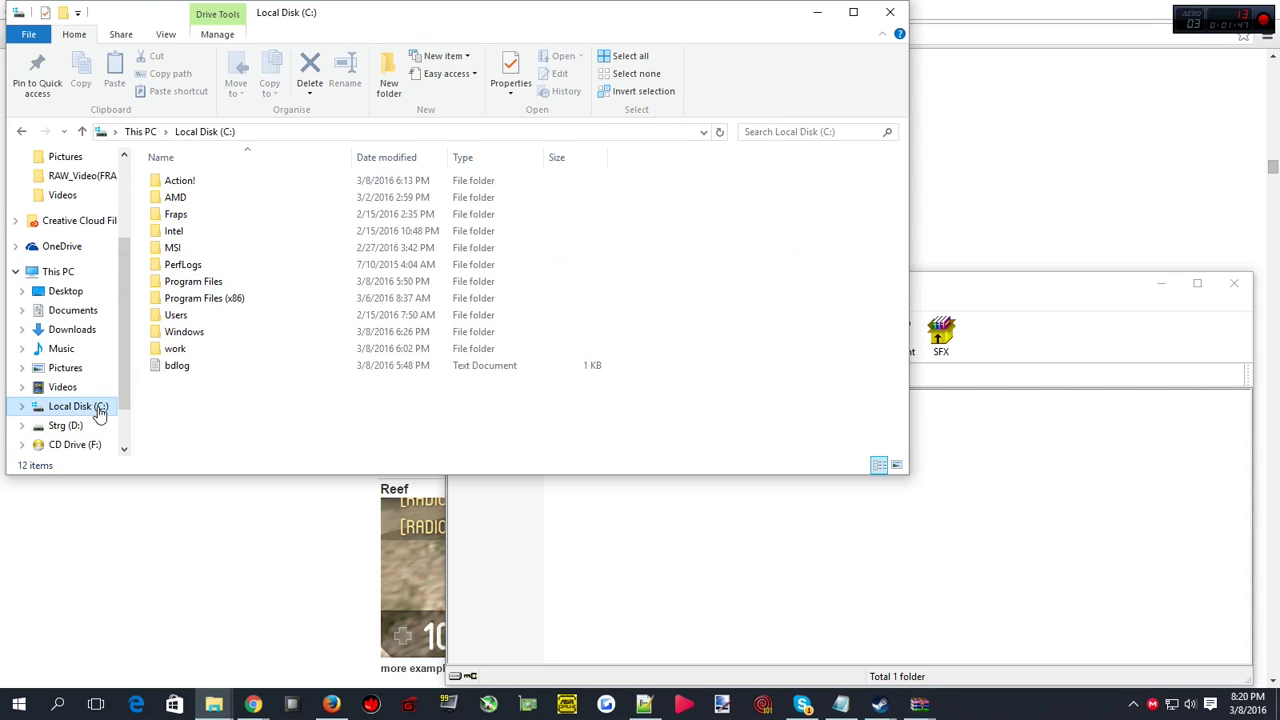
{"action": "left_click", "coordinate": [810, 588]}
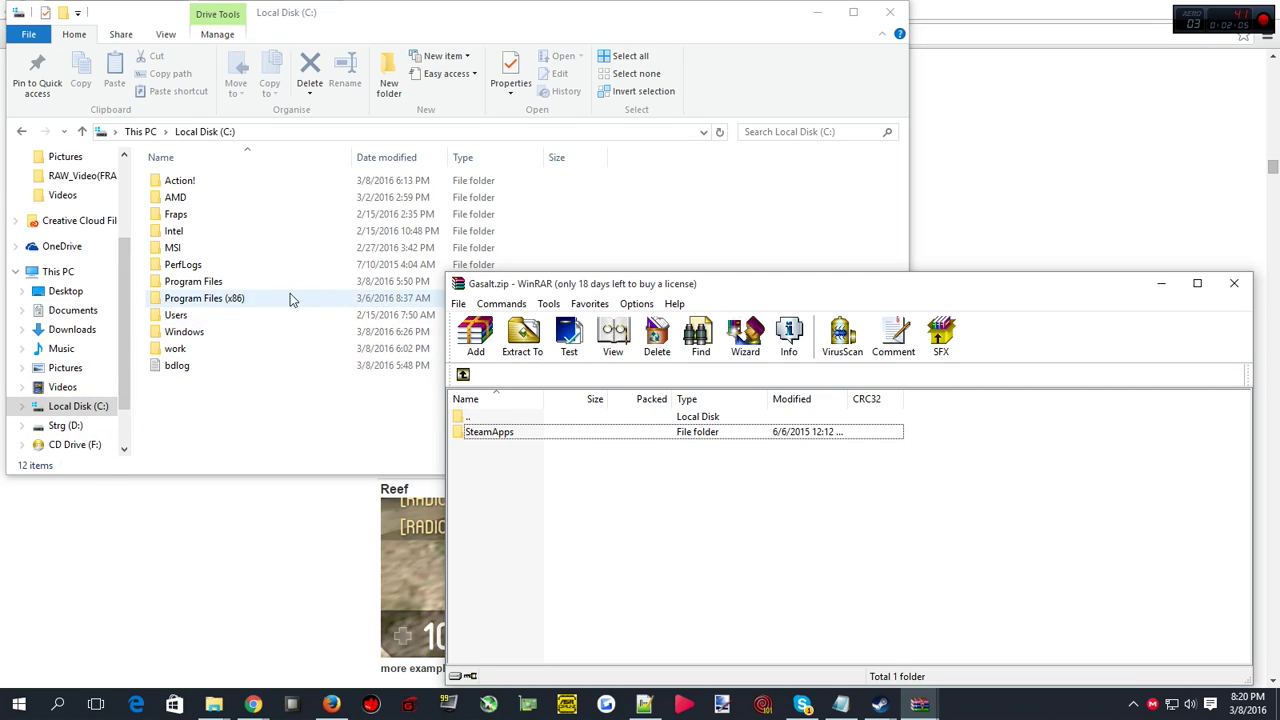
- Browse File Explorer to Program Files (x86)\Steam\steamapps\common
{"action": "double_click", "coordinate": [229, 300]}
{"action": "scroll", "coordinate": [225, 302], "scroll_direction": "down", "scroll_amount": 5}
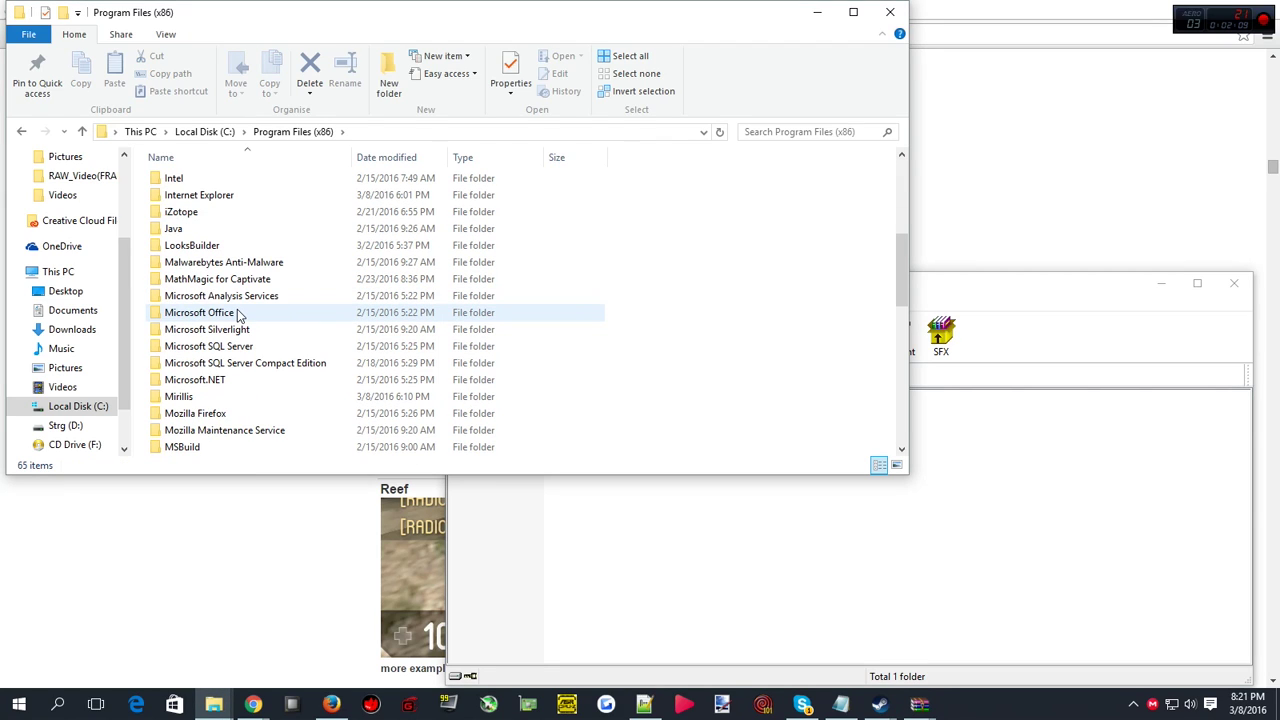
{"action": "scroll", "coordinate": [238, 316], "scroll_direction": "down", "scroll_amount": 4}
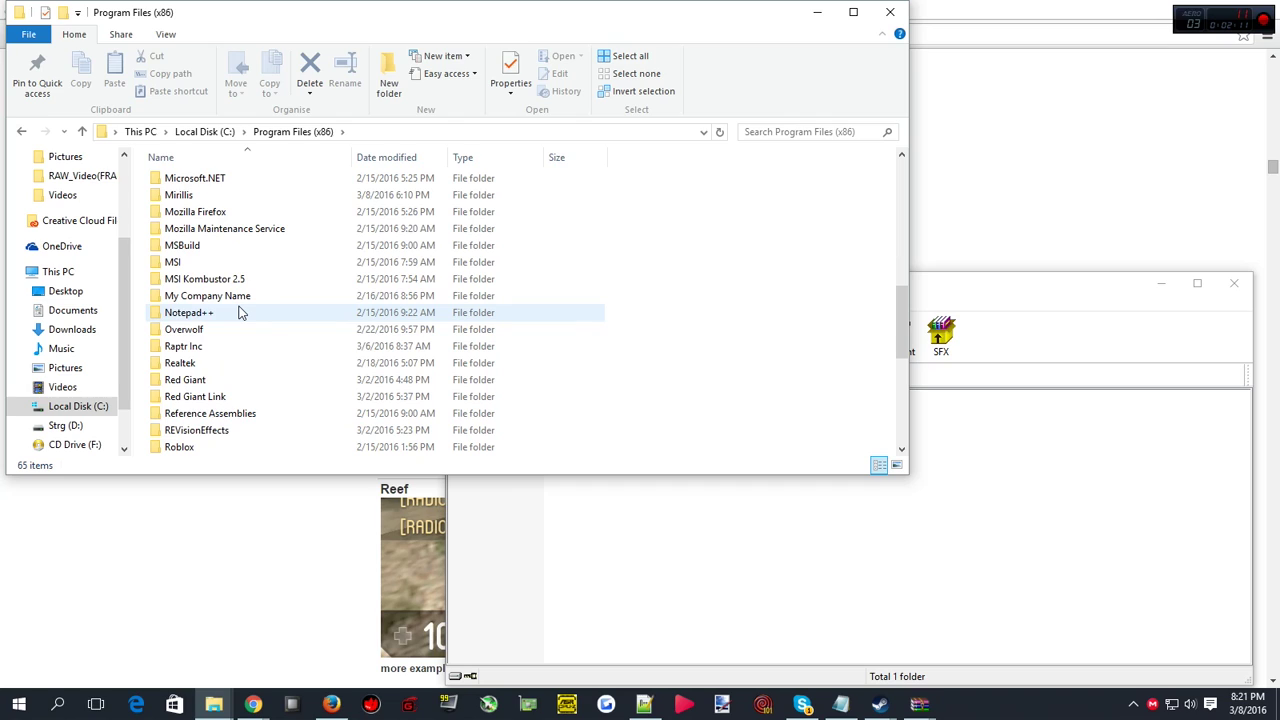
{"action": "scroll", "coordinate": [236, 318], "scroll_direction": "down", "scroll_amount": 1}
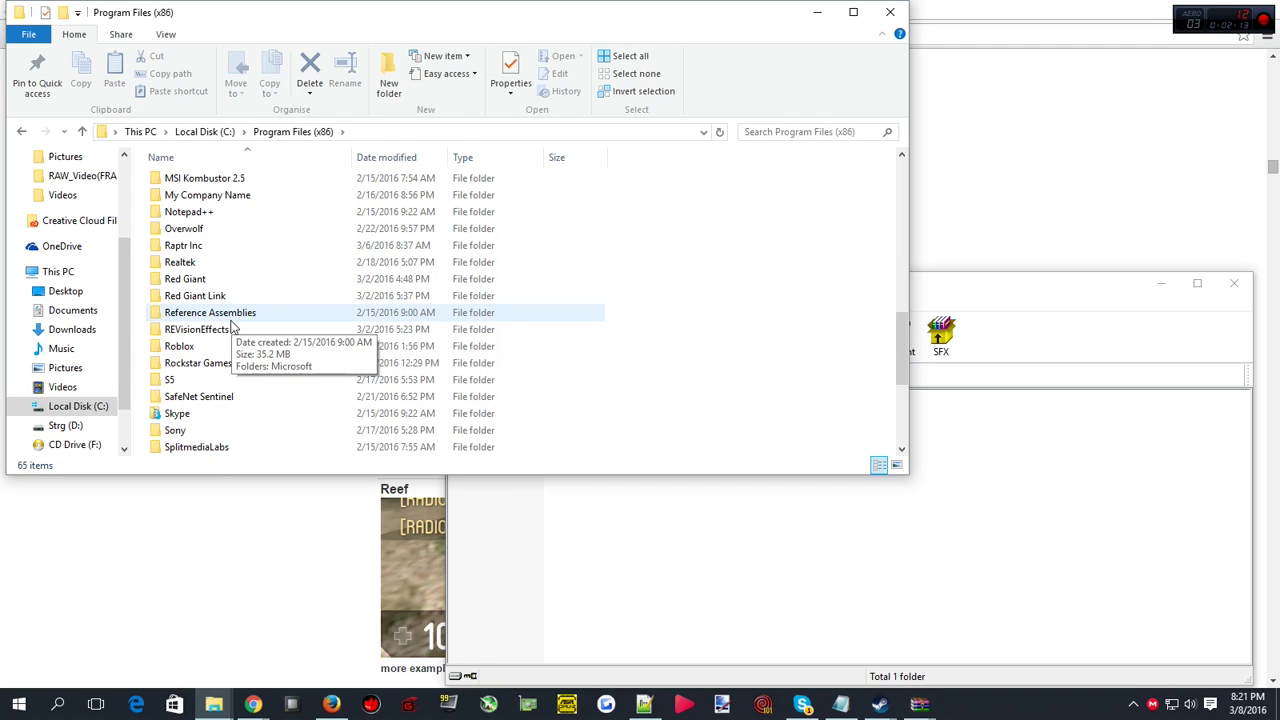
{"action": "scroll", "coordinate": [229, 323], "scroll_direction": "down", "scroll_amount": 2}
{"action": "double_click", "coordinate": [214, 368]}
{"action": "scroll", "coordinate": [214, 368], "scroll_direction": "down", "scroll_amount": 4}
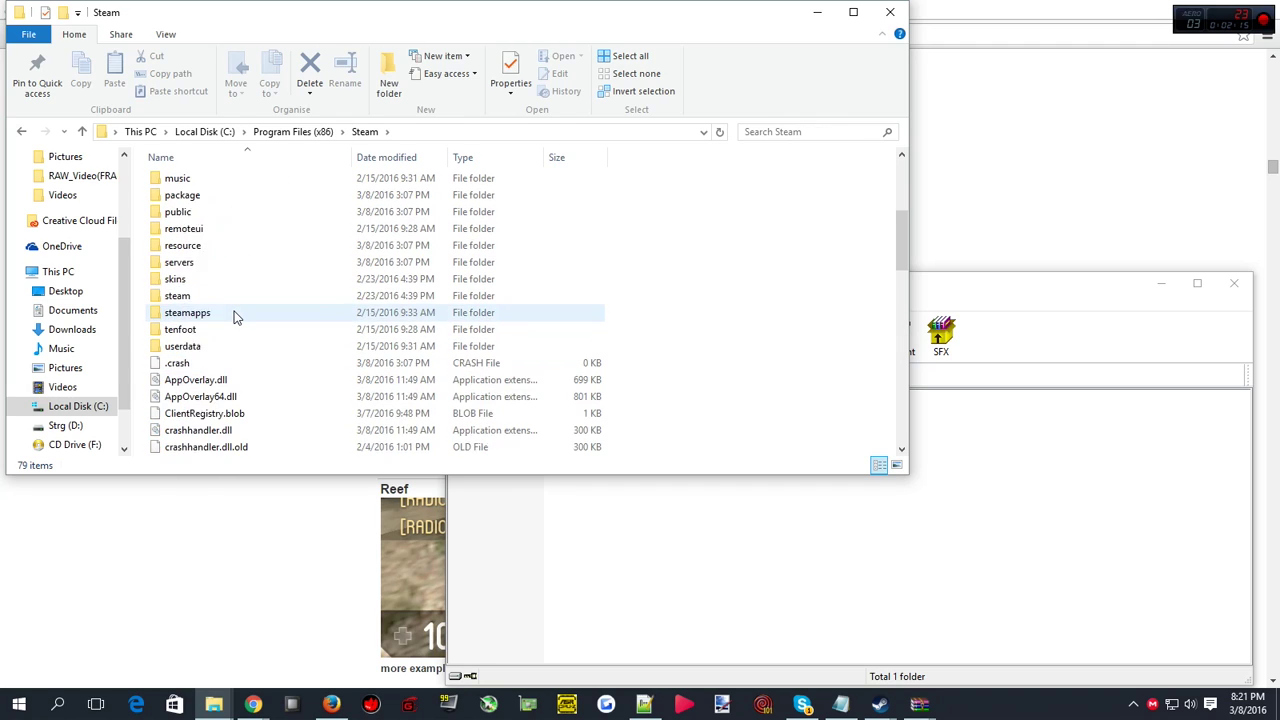
{"action": "scroll", "coordinate": [235, 316], "scroll_direction": "down", "scroll_amount": 1}
{"action": "scroll", "coordinate": [234, 317], "scroll_direction": "up", "scroll_amount": 1}
{"action": "double_click", "coordinate": [229, 313]}
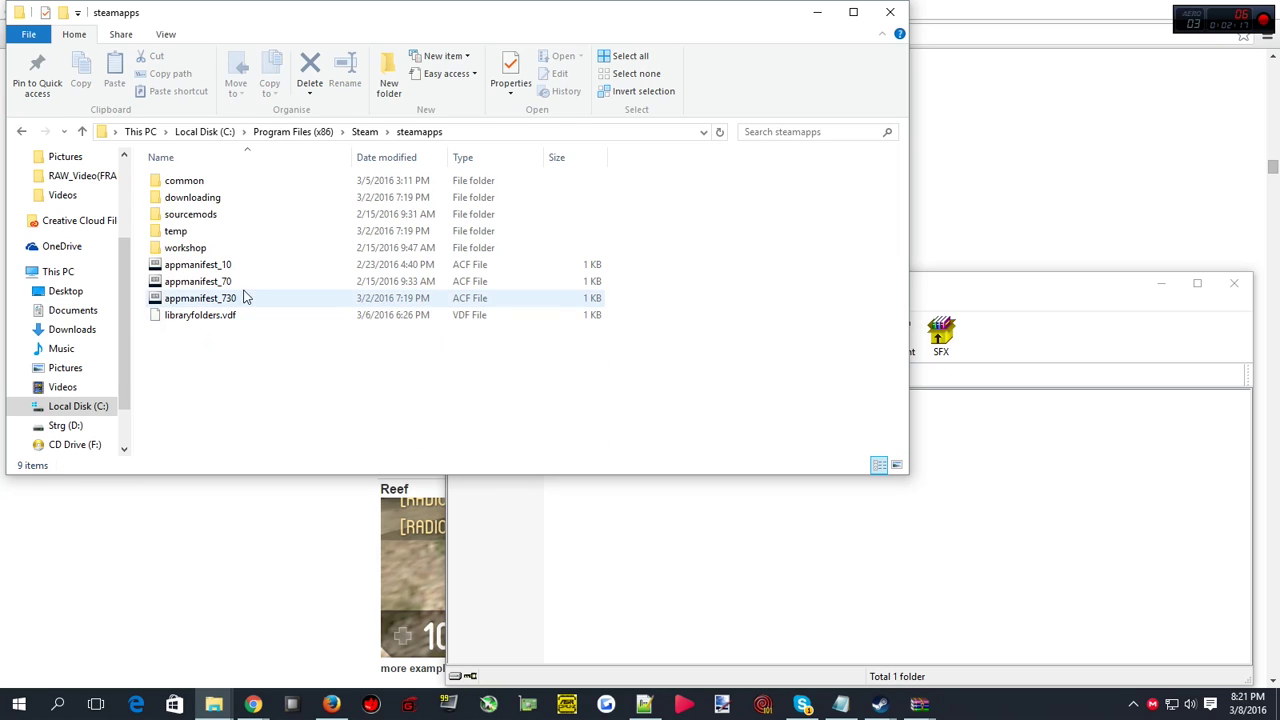
{"action": "double_click", "coordinate": [245, 181]}
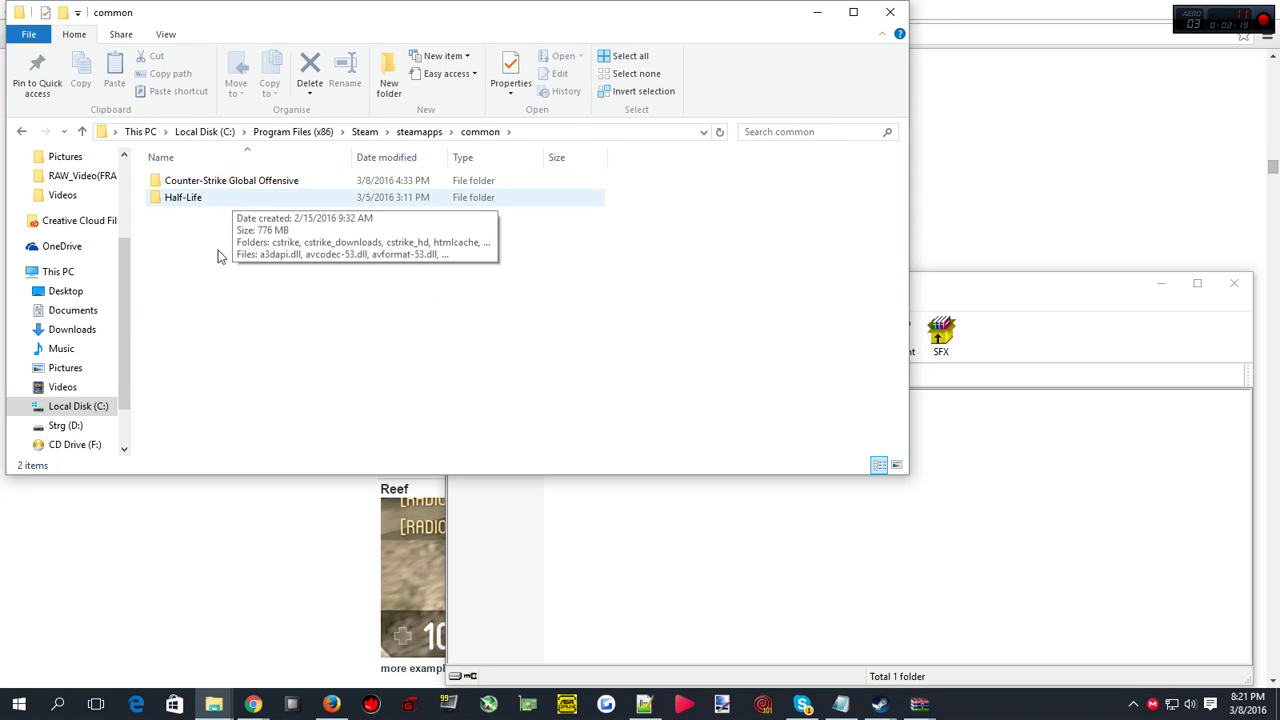
{"action": "left_click_drag", "start_coordinate": [543, 220], "coordinate": [410, 171]}
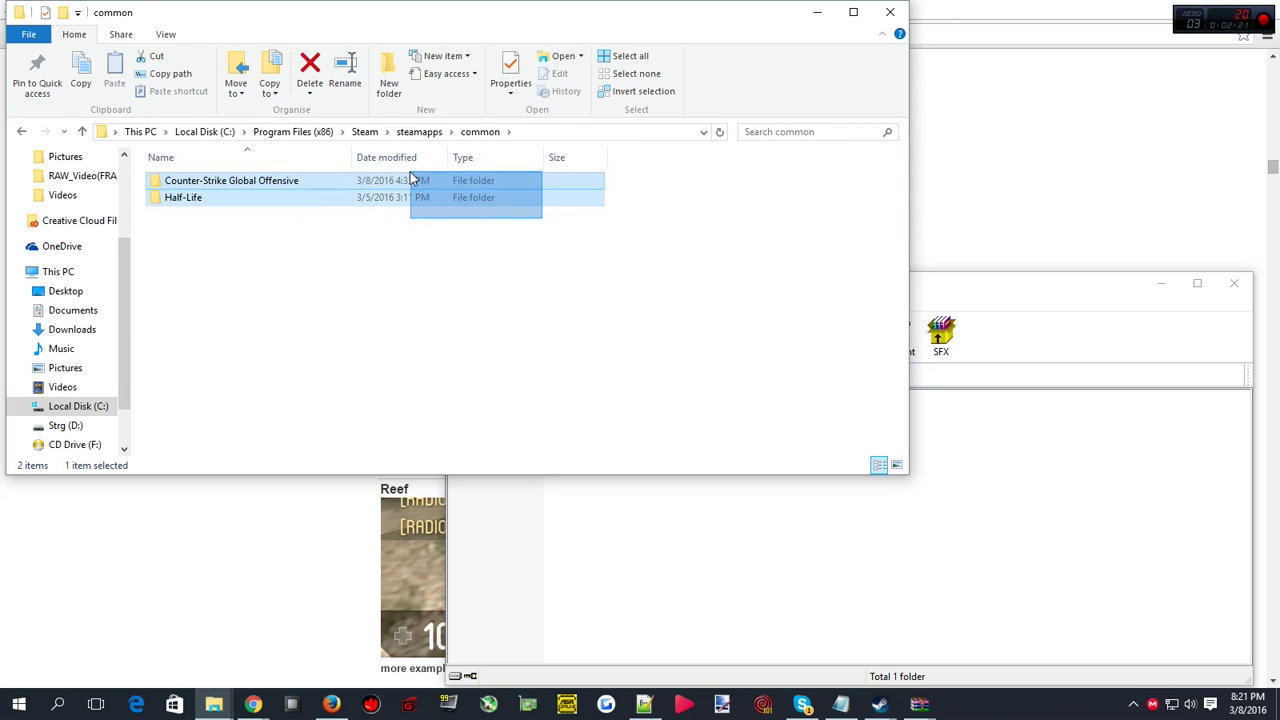
- Drill into the archive's steamapps\common\Counter-Strike\csgo\resource path and drag a folder into Explorer
{"action": "left_click", "coordinate": [685, 602]}
{"action": "double_click", "coordinate": [526, 433]}
{"action": "double_click", "coordinate": [516, 433]}
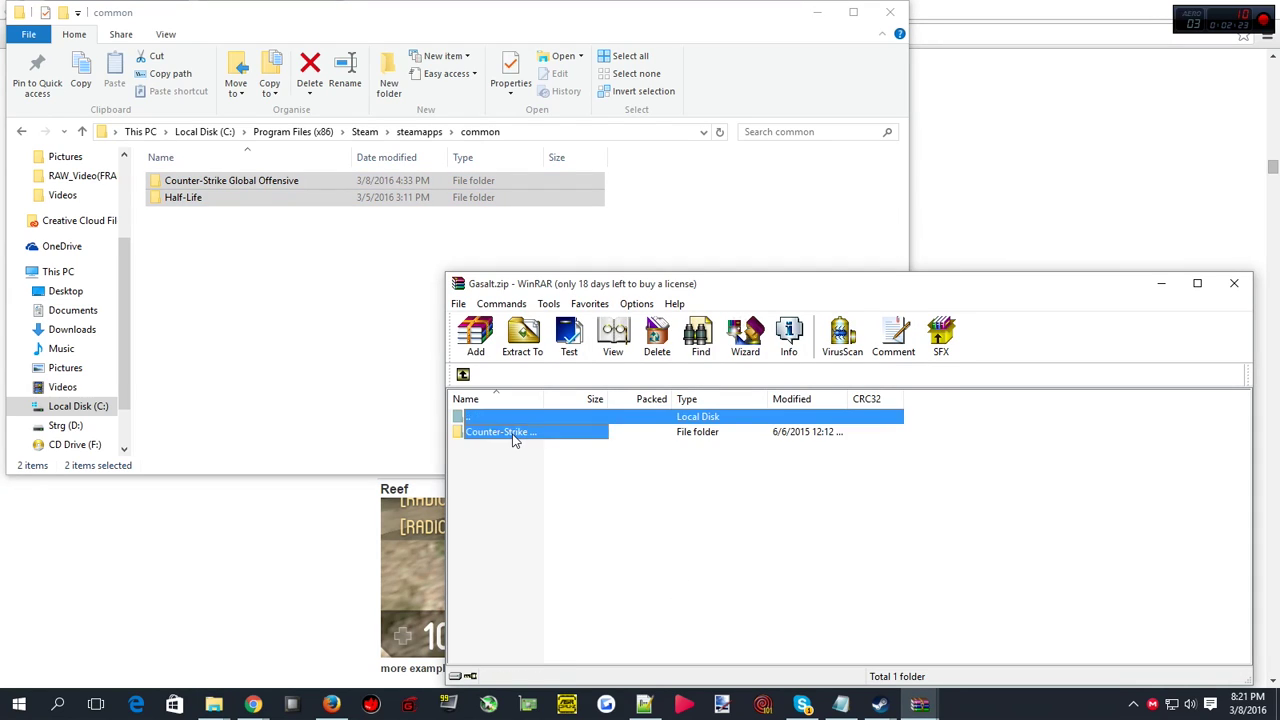
{"action": "double_click", "coordinate": [511, 433]}
{"action": "double_click", "coordinate": [495, 433]}
{"action": "double_click", "coordinate": [493, 433]}
{"action": "left_click", "coordinate": [464, 375]}
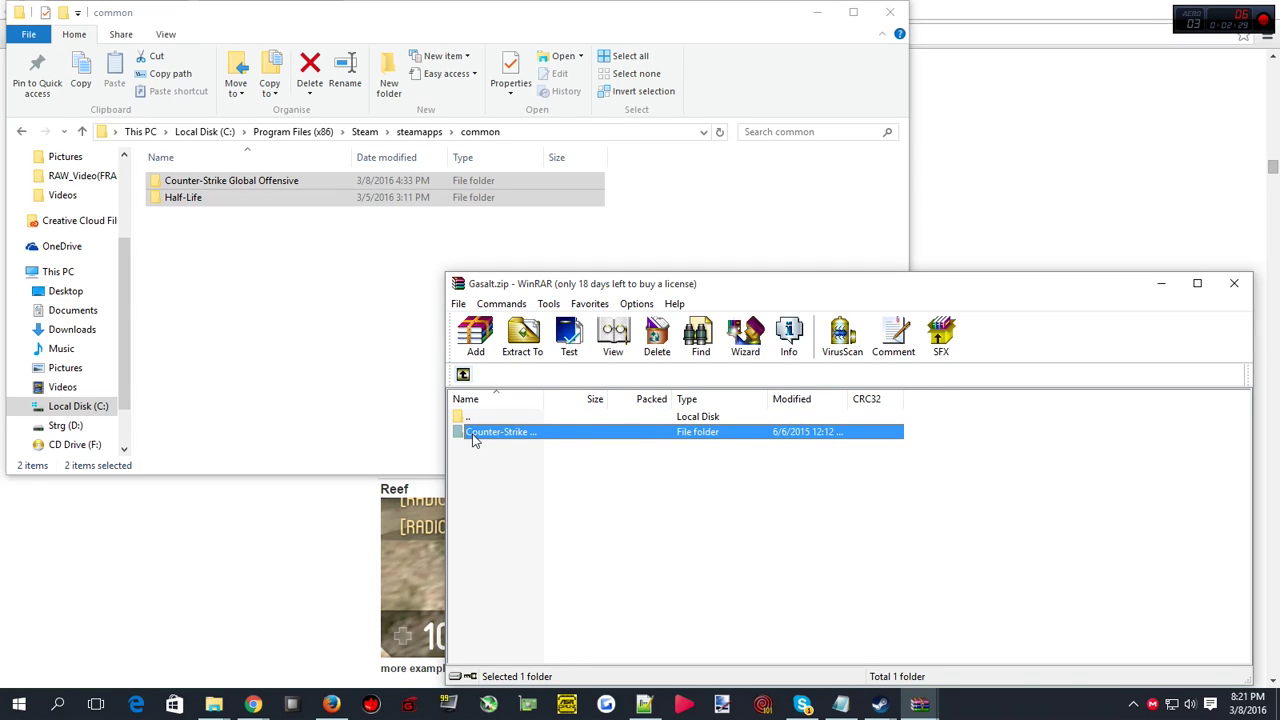
{"action": "left_click_drag", "start_coordinate": [475, 443], "coordinate": [277, 276]}
- Extract the archive's csgo and flash folders into the matching Counter-Strike Global Offensive folders
{"action": "double_click", "coordinate": [265, 182]}
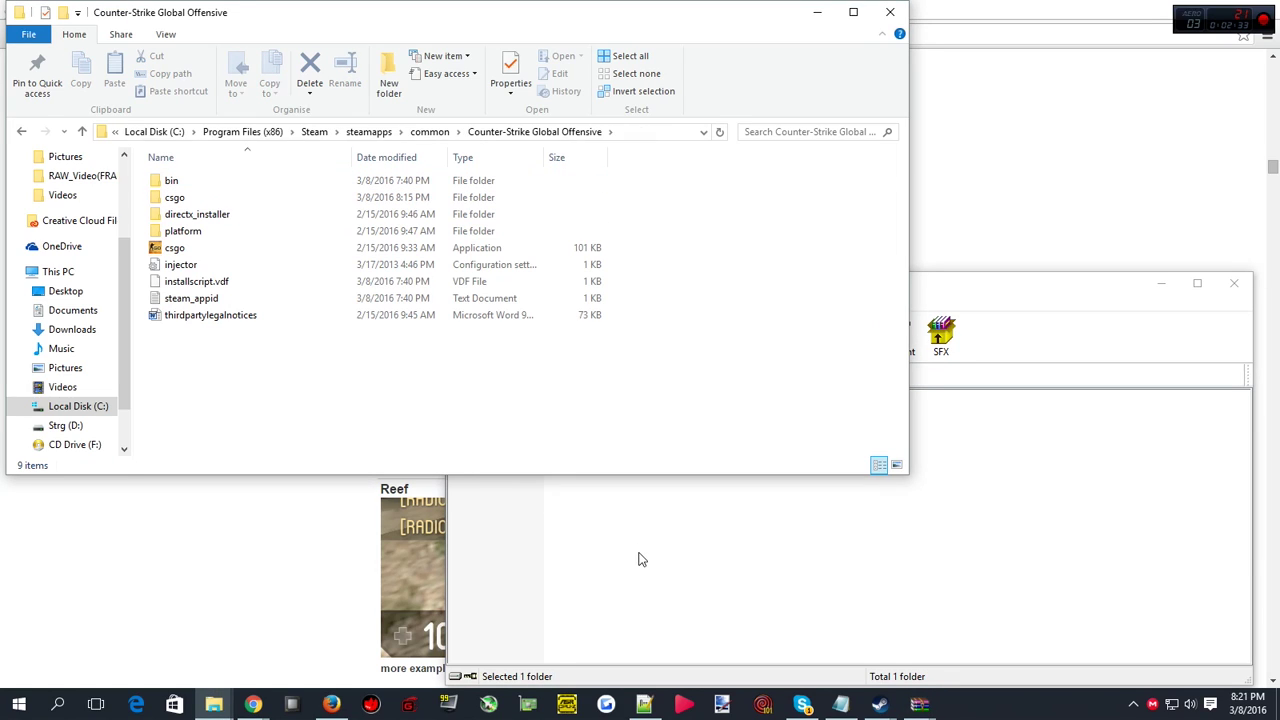
{"action": "left_click", "coordinate": [638, 556]}
{"action": "double_click", "coordinate": [493, 432]}
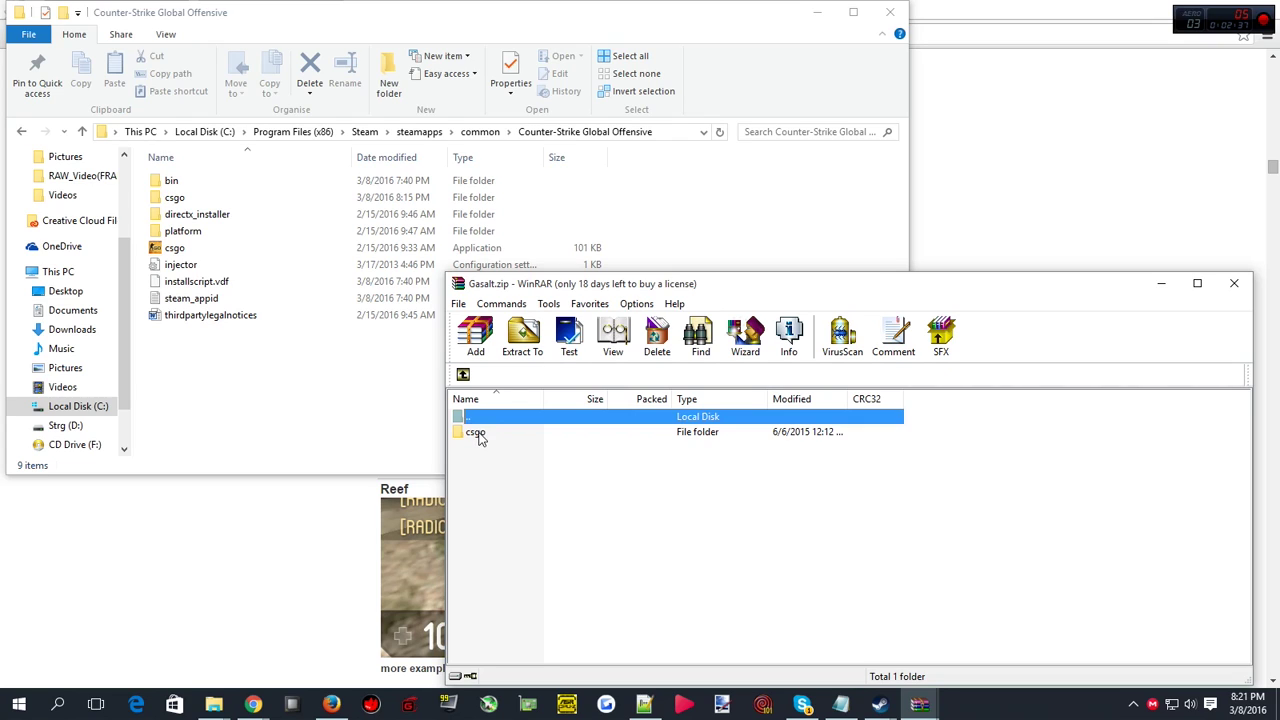
{"action": "left_click_drag", "start_coordinate": [479, 438], "coordinate": [200, 200]}
{"action": "double_click", "coordinate": [200, 200]}
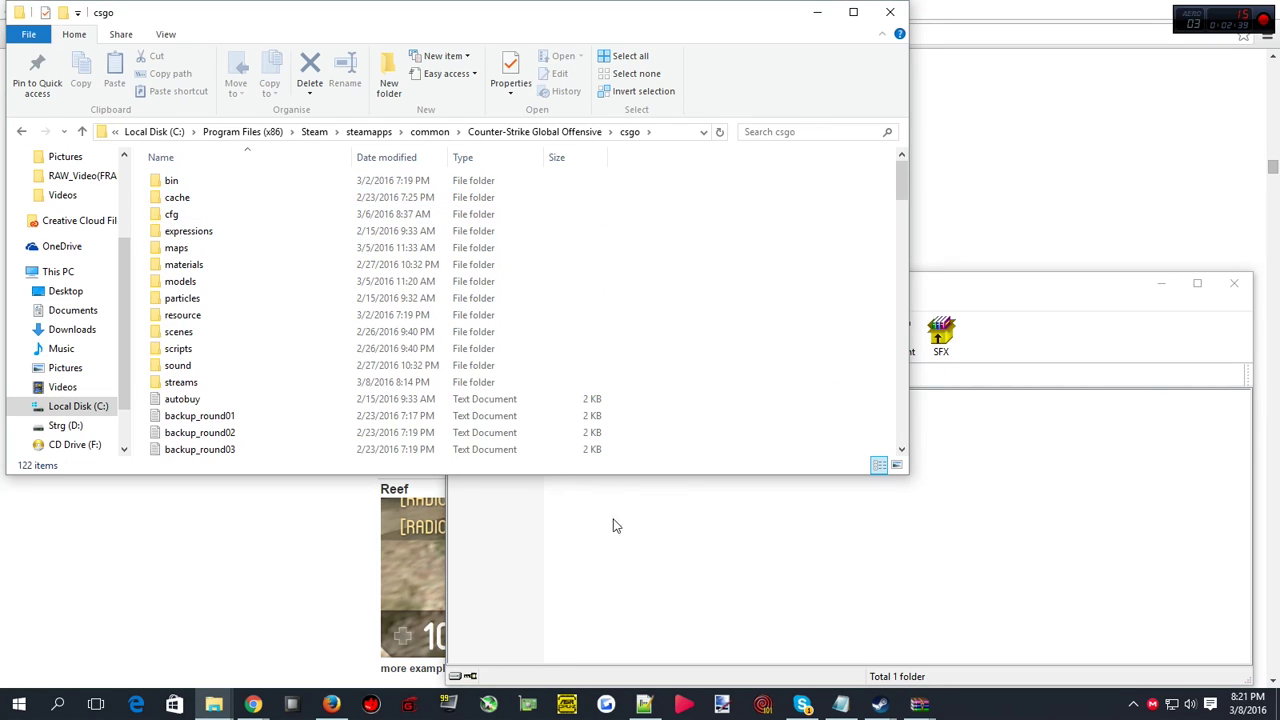
{"action": "left_click", "coordinate": [630, 557]}
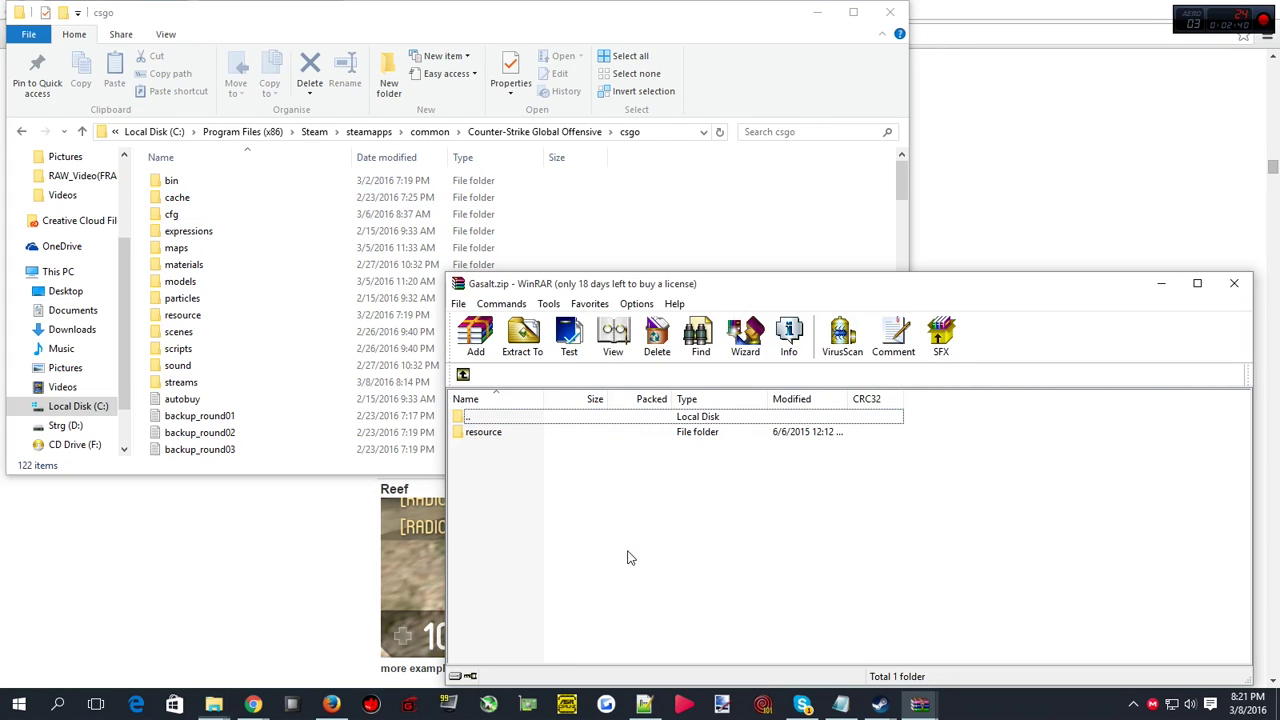
{"action": "double_click", "coordinate": [484, 434]}
{"action": "left_click_drag", "start_coordinate": [478, 434], "coordinate": [200, 318]}
{"action": "double_click", "coordinate": [200, 318]}
{"action": "double_click", "coordinate": [189, 176]}
- Select the two Gasalt font files in the archive's flash folder and inspect Explorer's backup subfolder
{"action": "left_click", "coordinate": [520, 465]}
{"action": "double_click", "coordinate": [476, 432]}
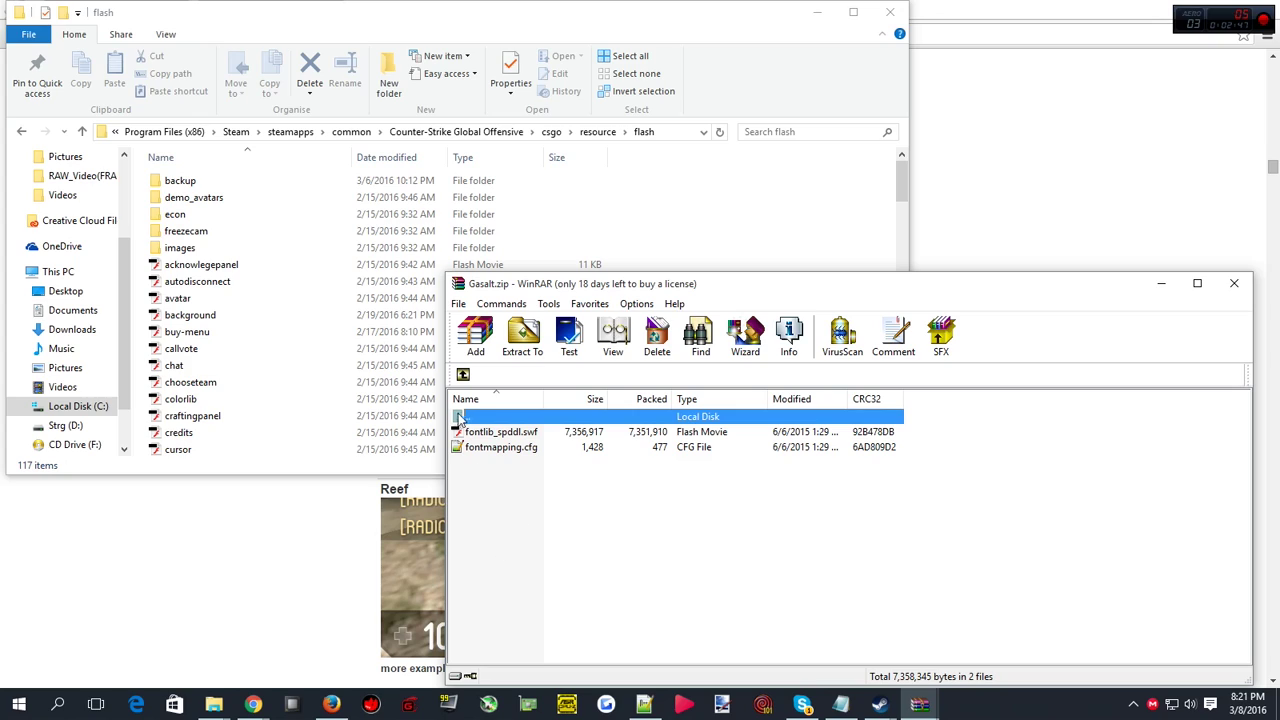
{"action": "left_click_drag", "start_coordinate": [548, 494], "coordinate": [517, 433]}
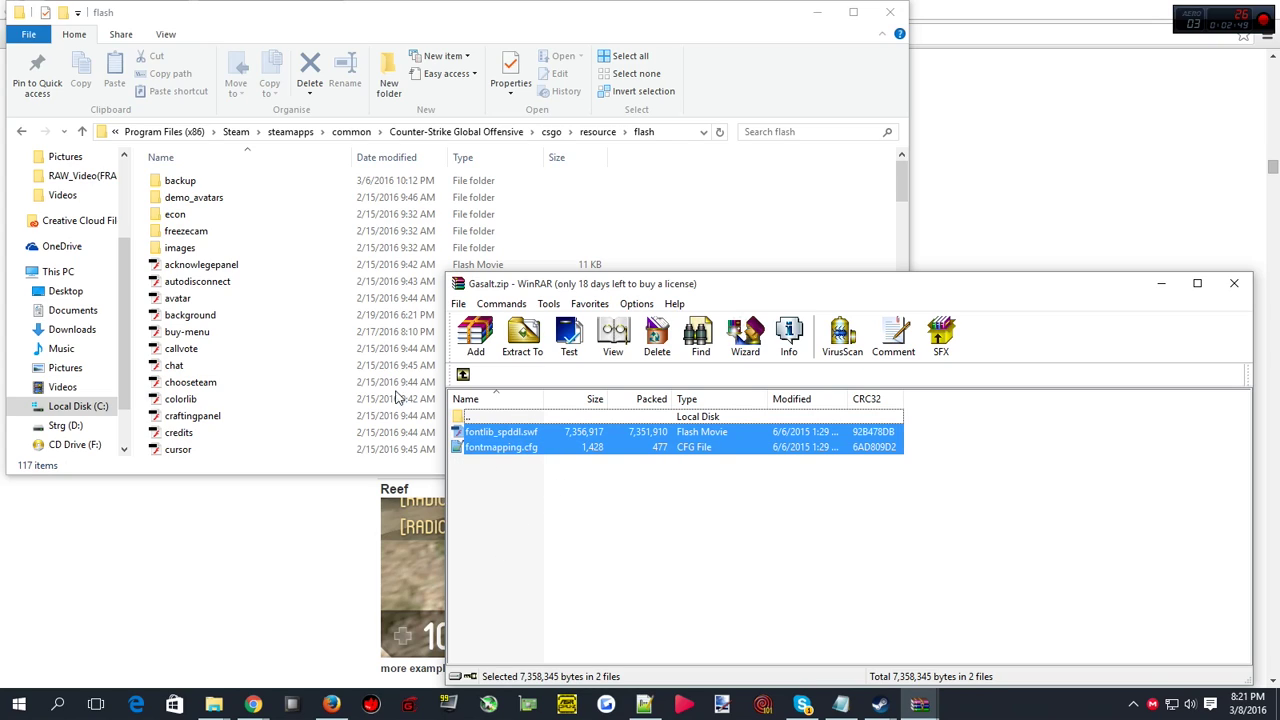
{"action": "scroll", "coordinate": [215, 340], "scroll_direction": "down", "scroll_amount": 12}
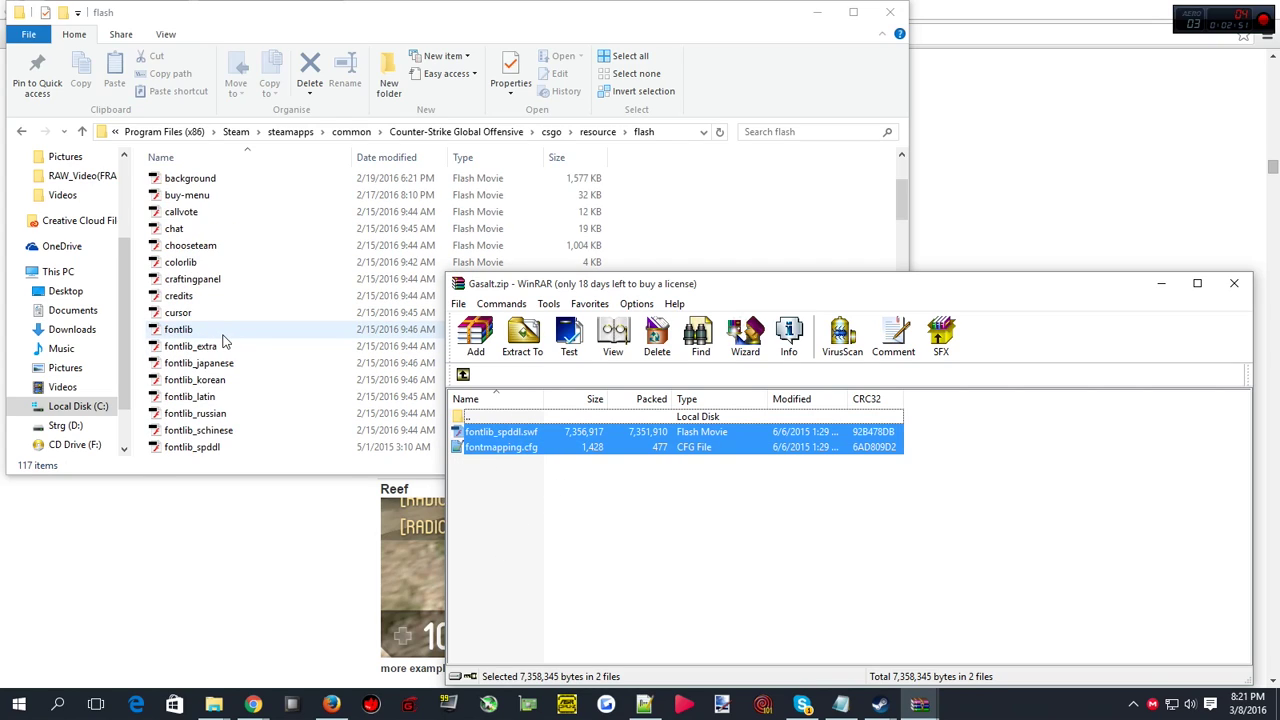
{"action": "left_click", "coordinate": [494, 461]}
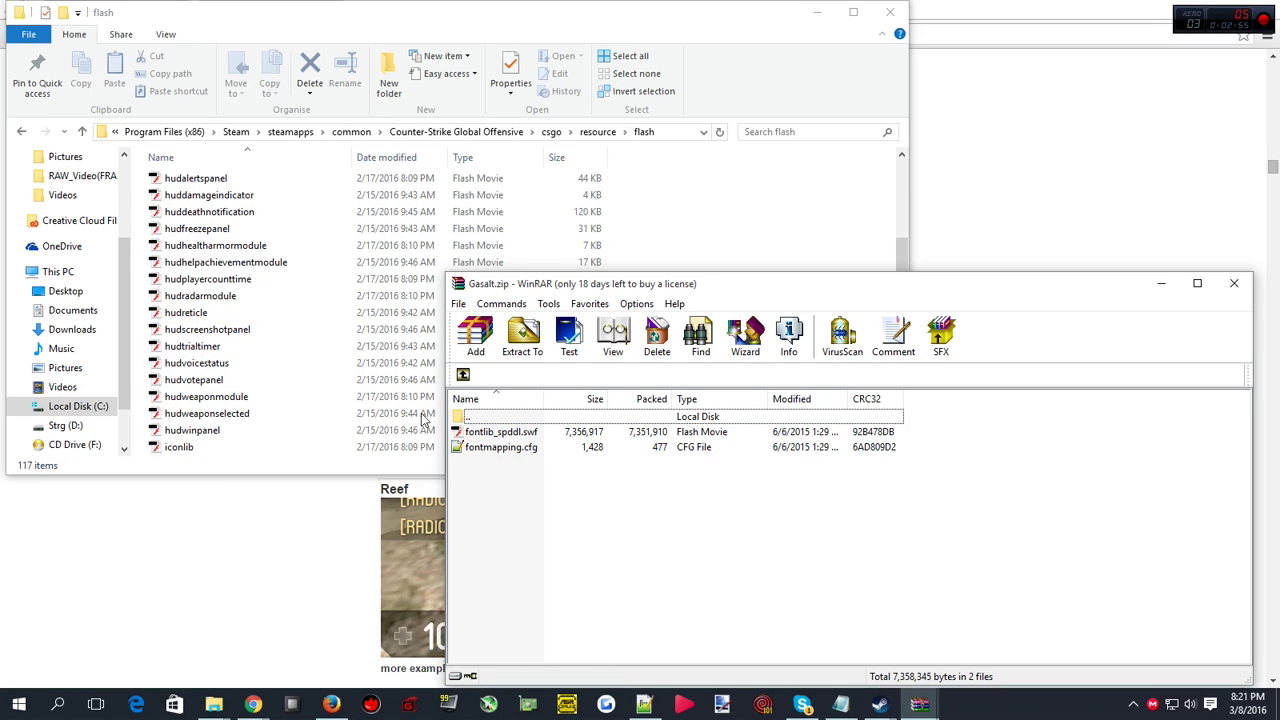
{"action": "scroll", "coordinate": [323, 389], "scroll_direction": "up", "scroll_amount": 13}
{"action": "scroll", "coordinate": [323, 389], "scroll_direction": "up", "scroll_amount": 2}
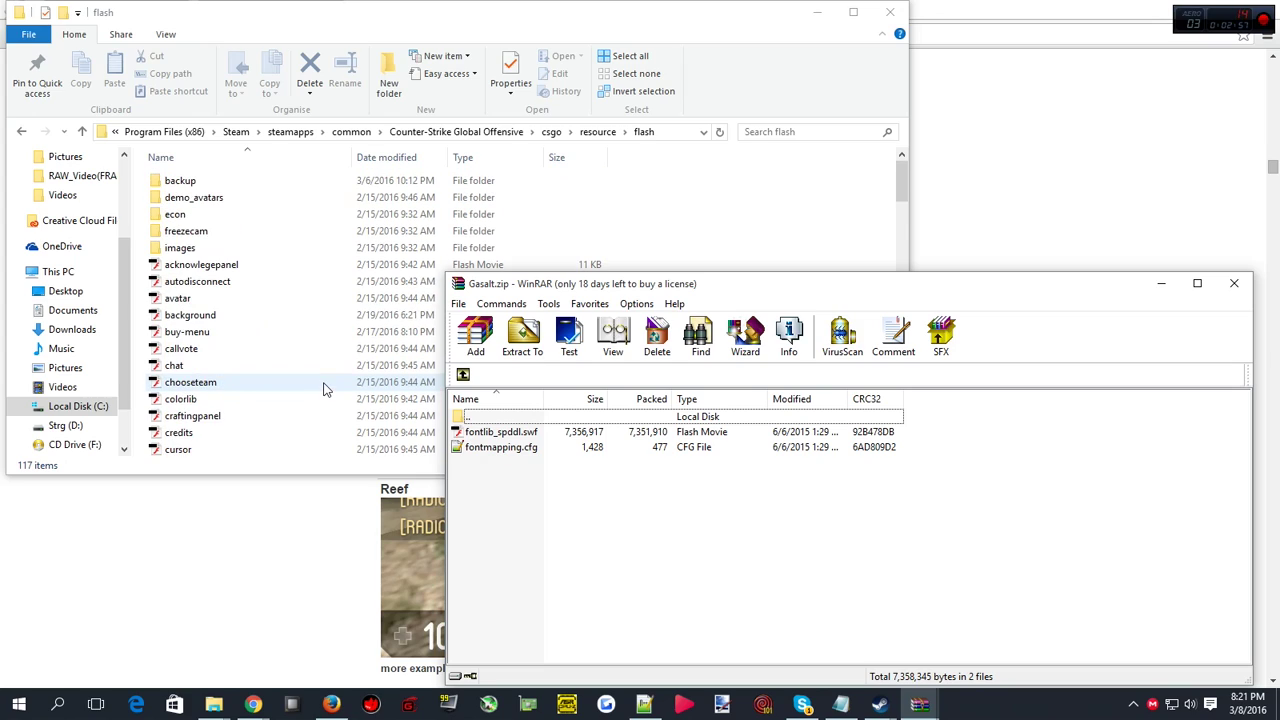
{"action": "double_click", "coordinate": [240, 185]}
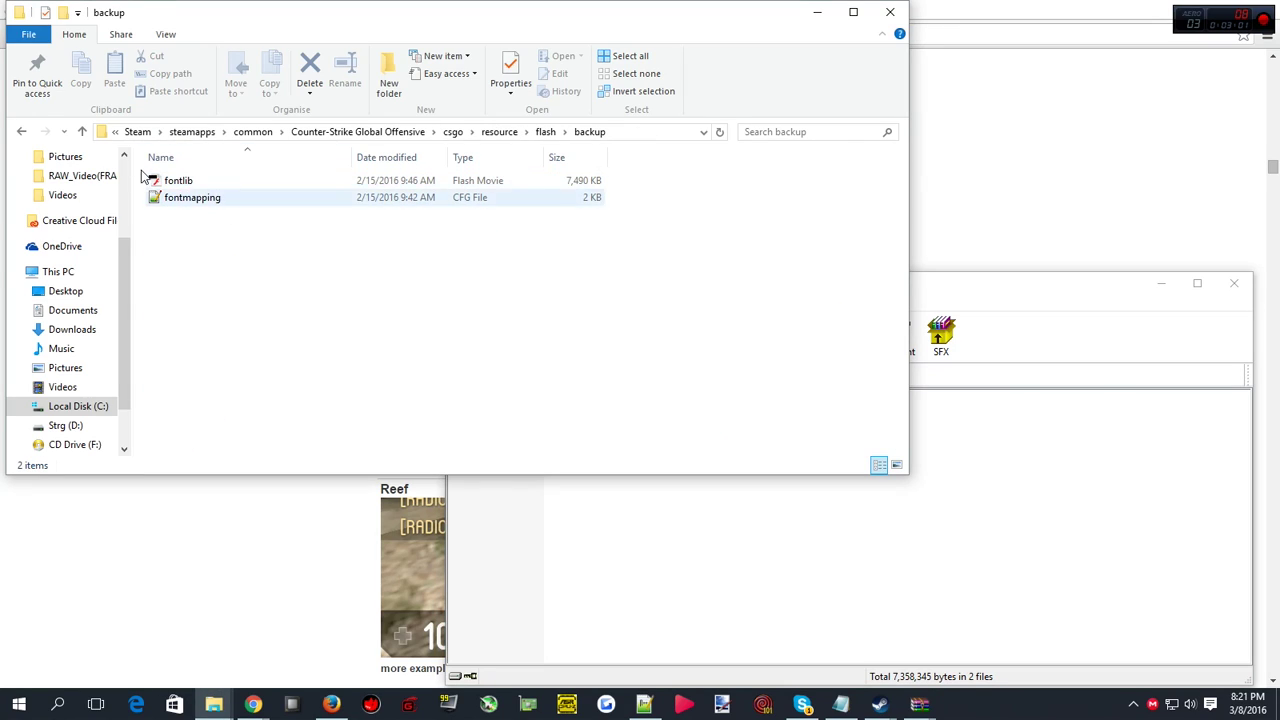
{"action": "left_click", "coordinate": [23, 134]}
- Select both Gasalt font files in the archive, then fontmapping and fontlib_spddl in Explorer's flash folder
{"action": "left_click", "coordinate": [786, 594]}
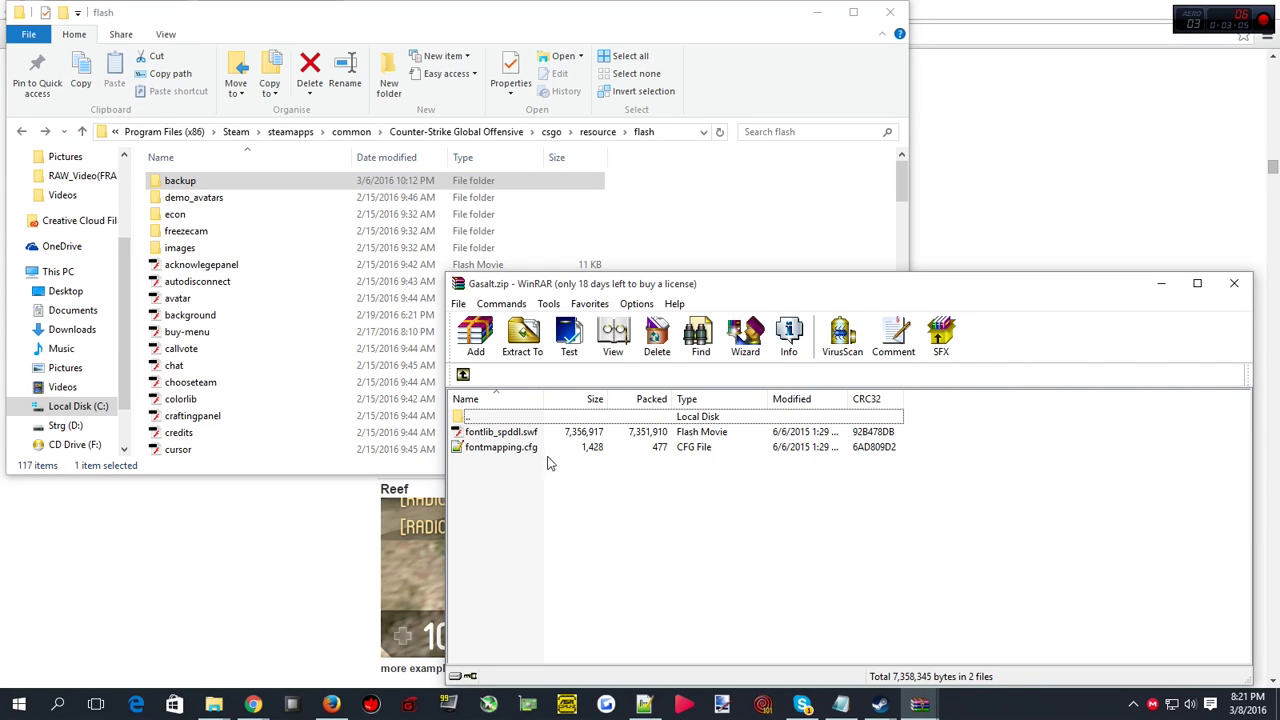
{"action": "left_click_drag", "start_coordinate": [546, 463], "coordinate": [535, 441]}
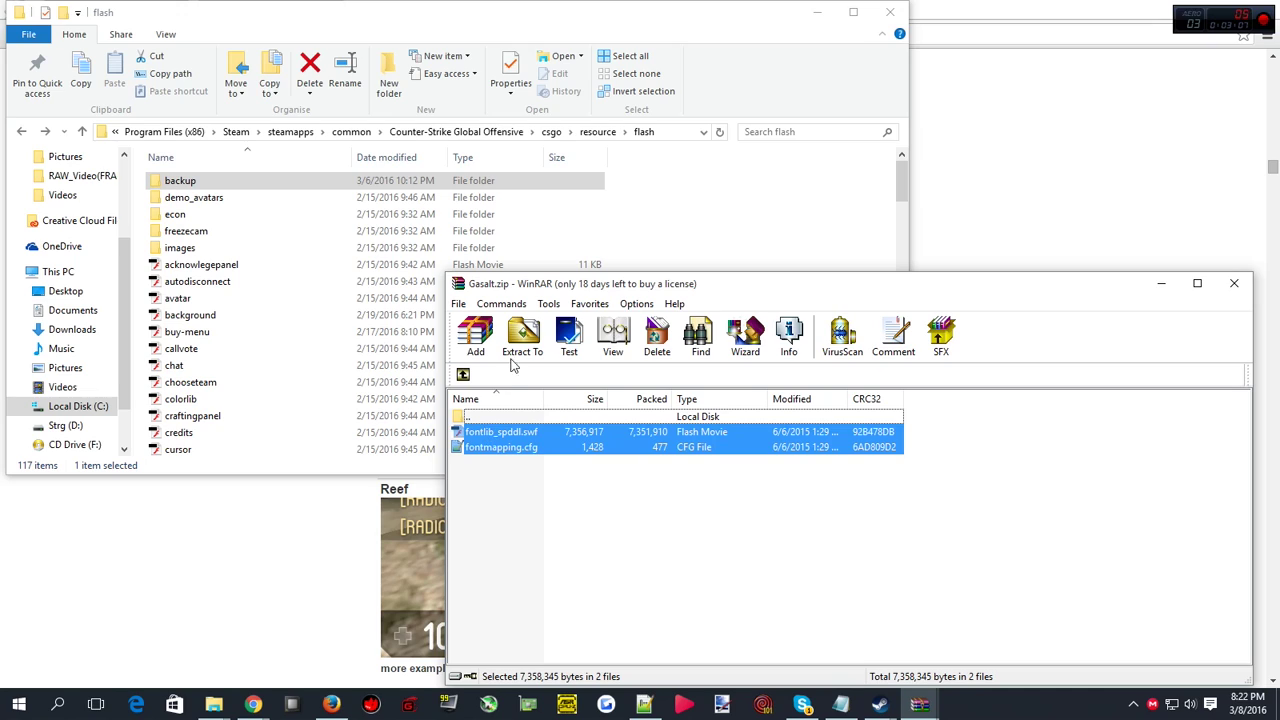
{"action": "left_click", "coordinate": [668, 195]}
{"action": "scroll", "coordinate": [209, 294], "scroll_direction": "down", "scroll_amount": 6}
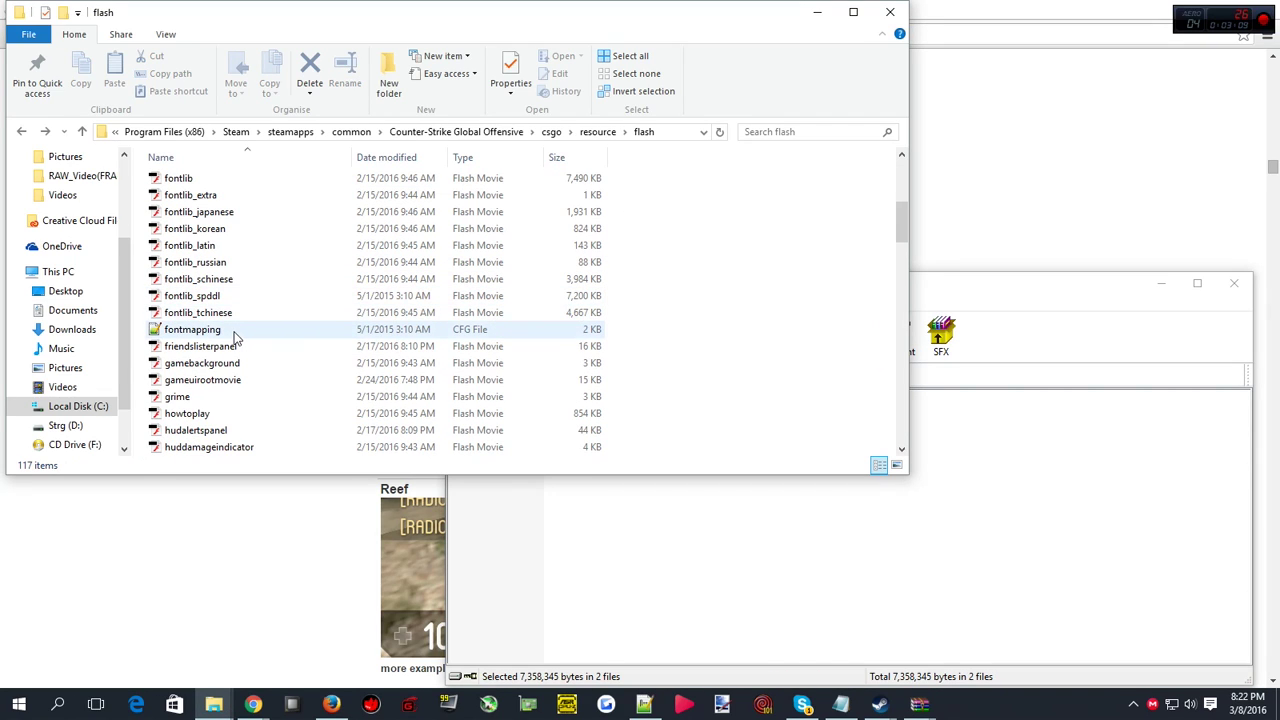
{"action": "left_click", "coordinate": [235, 338]}
{"action": "left_click", "coordinate": [225, 297], "text": "ctrl"}
- Create a new folder named biko_backup inside the flash folder
{"action": "right_click", "coordinate": [737, 250]}
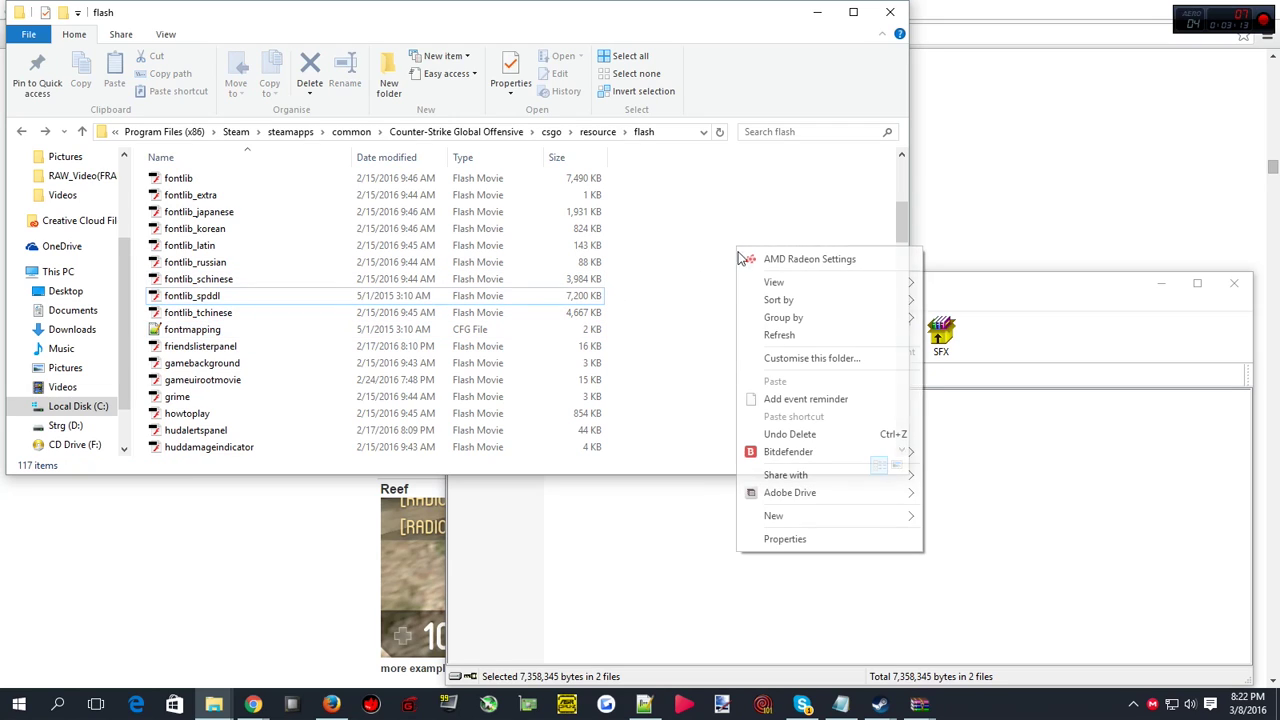
{"action": "mouse_move", "coordinate": [790, 515]}
{"action": "left_click", "coordinate": [880, 290]}
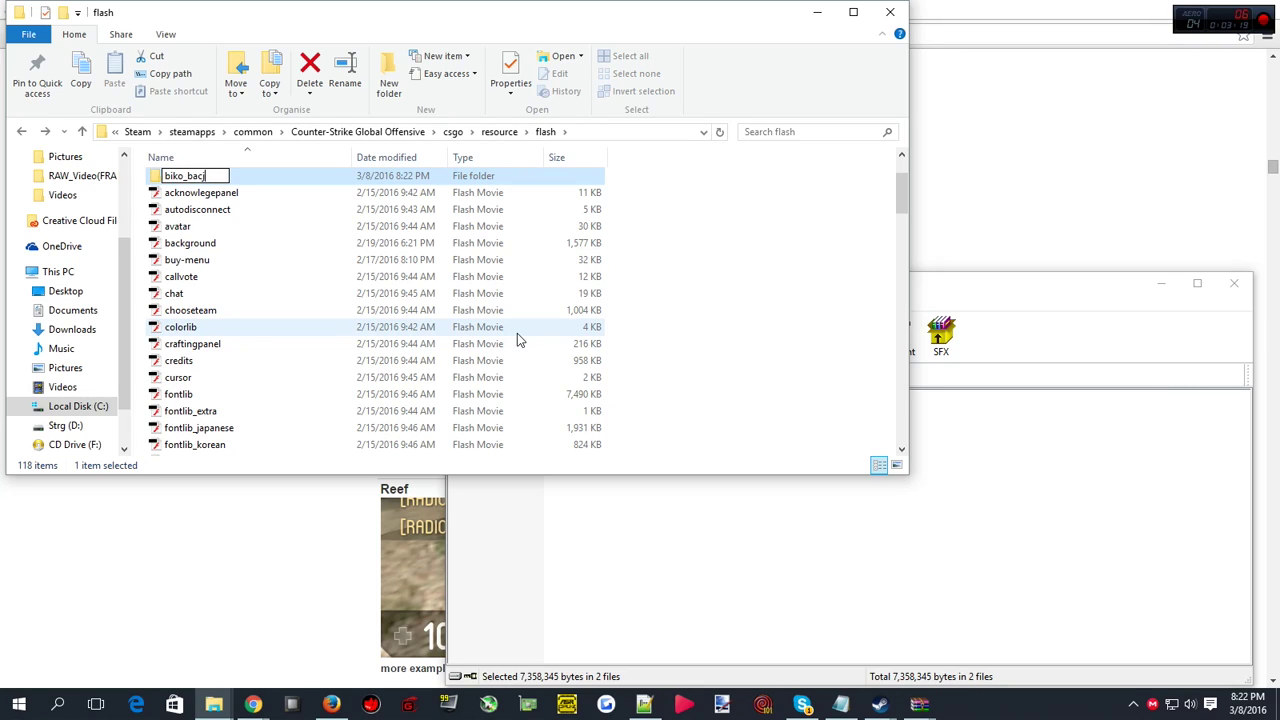
{"action": "type", "text": "biko_backup"}
{"action": "key", "text": "Return"}
{"action": "left_click", "coordinate": [352, 523]}
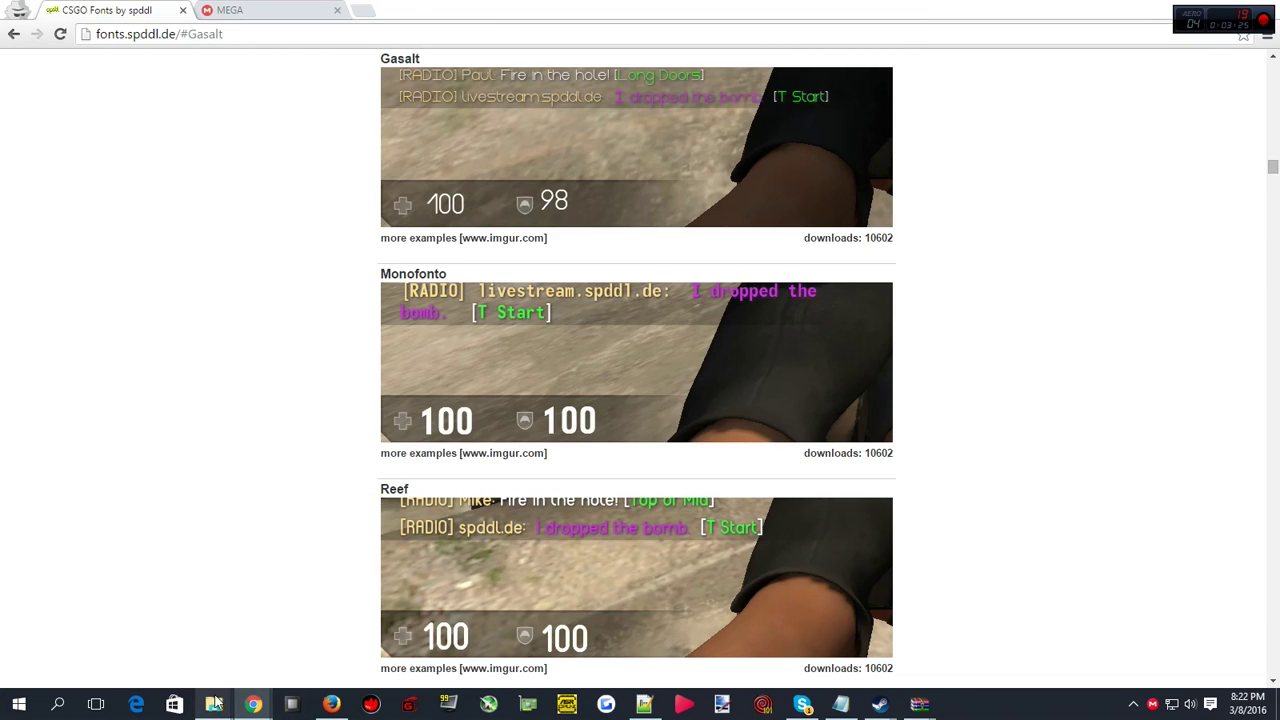
{"action": "mouse_move", "coordinate": [215, 703]}
{"action": "left_click", "coordinate": [428, 650]}
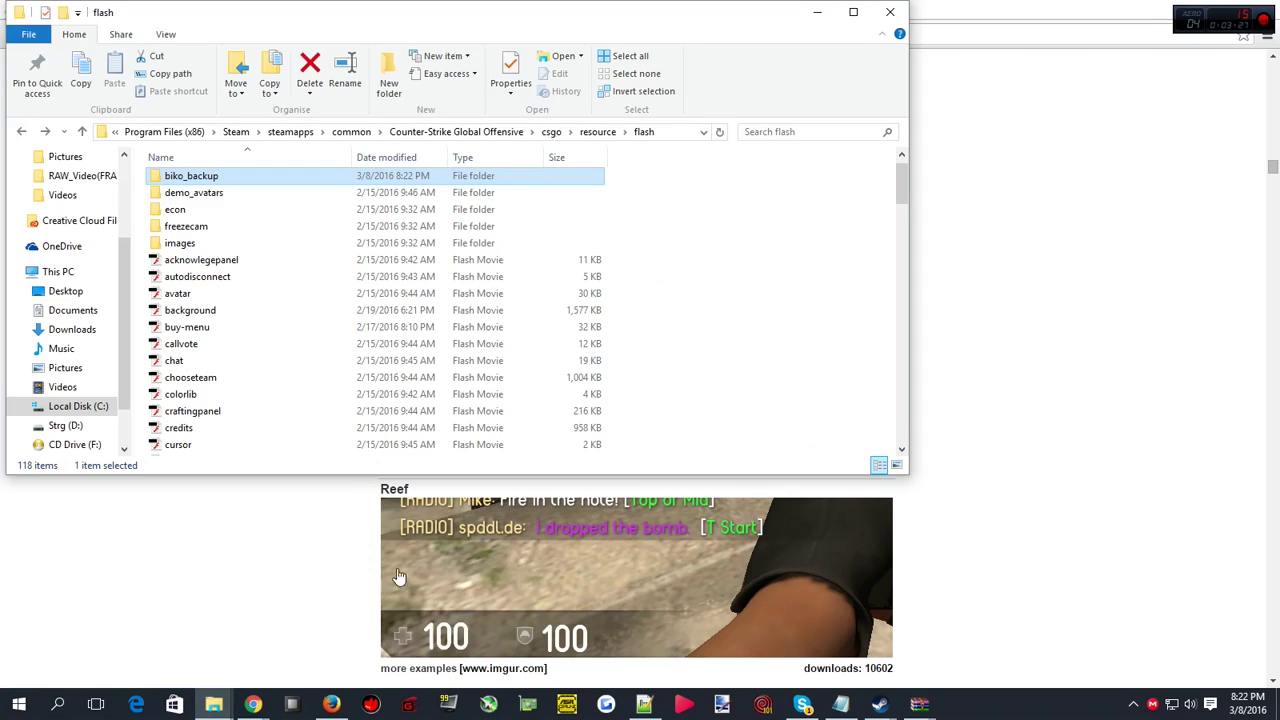
- Create a second folder named gasalt_backup inside flash
{"action": "right_click", "coordinate": [740, 234]}
{"action": "mouse_move", "coordinate": [823, 502]}
{"action": "left_click", "coordinate": [1035, 284]}
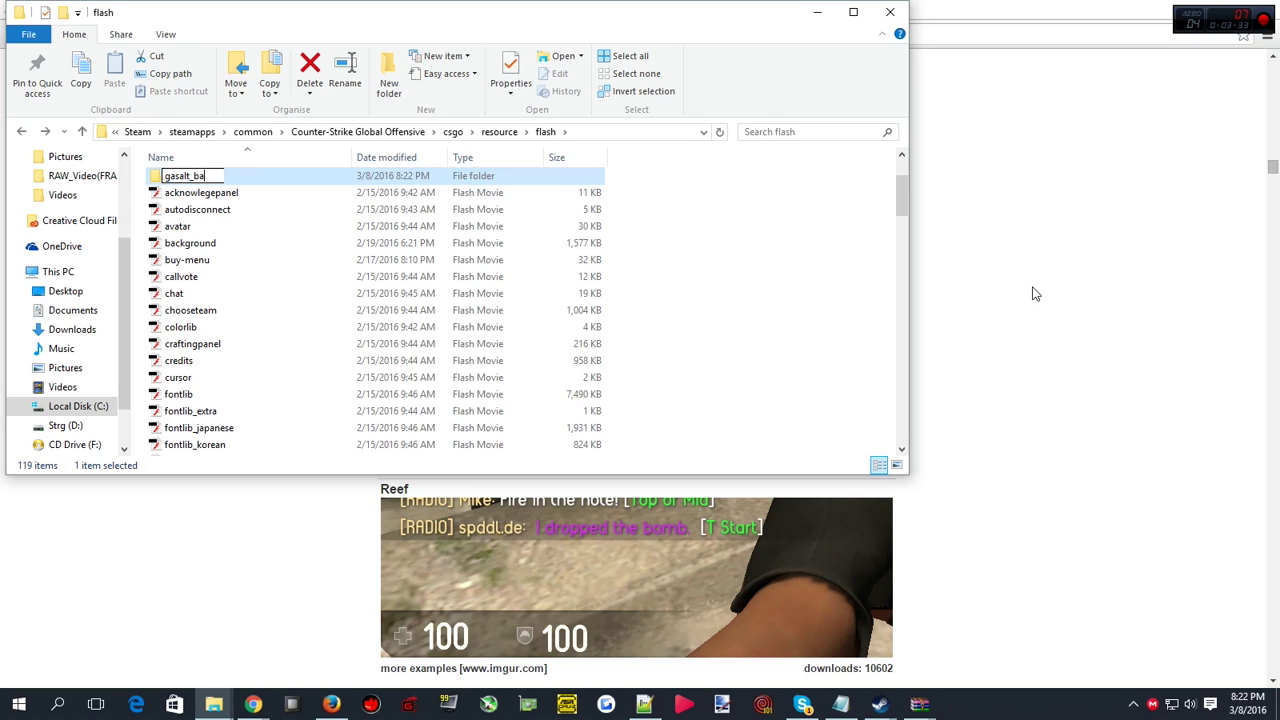
{"action": "key", "text": "Return"}
- Select fontmapping and fontlib_spddl and drag them out of flash into a subfolder
{"action": "scroll", "coordinate": [275, 215], "scroll_direction": "up", "scroll_amount": 2}
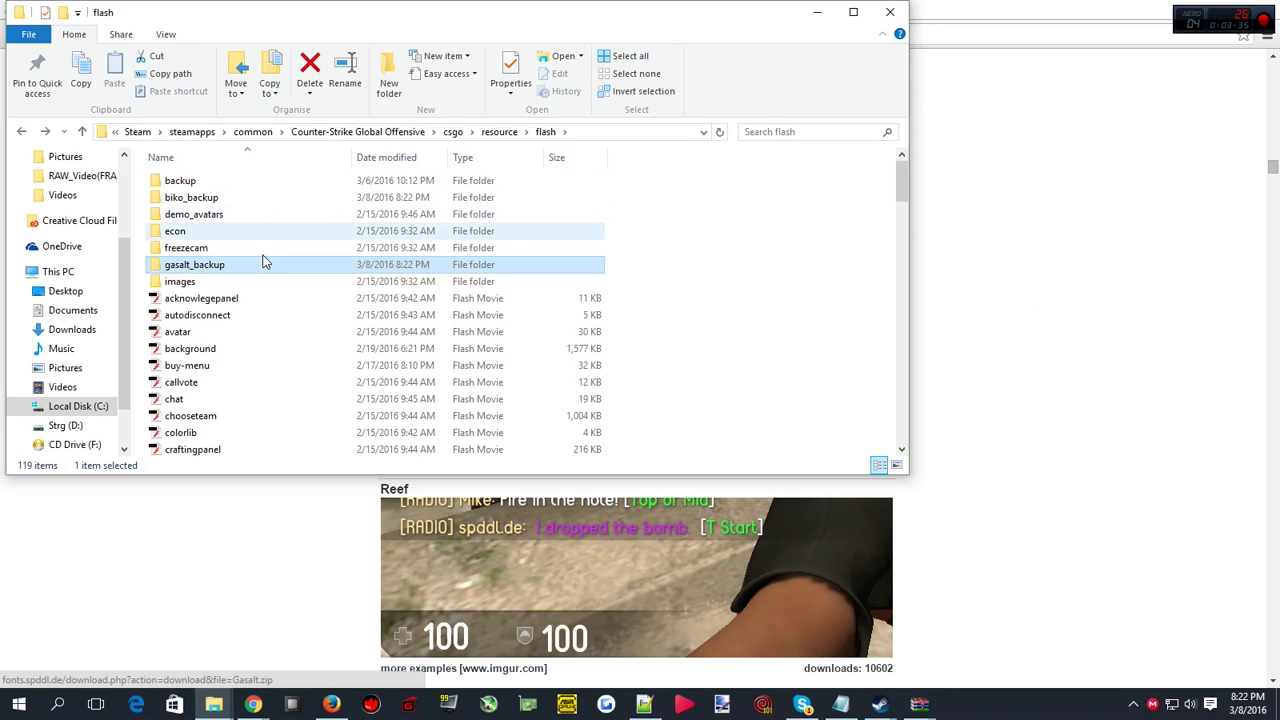
{"action": "scroll", "coordinate": [237, 280], "scroll_direction": "down", "scroll_amount": 6}
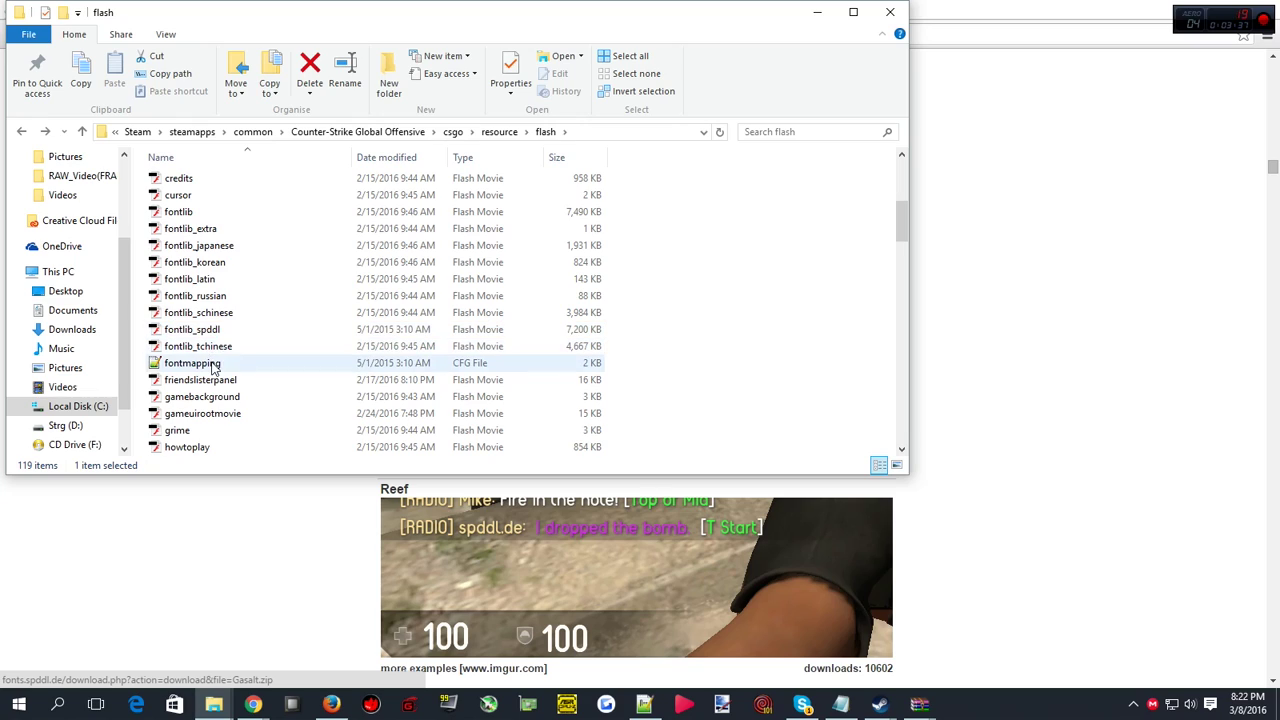
{"action": "left_click", "coordinate": [213, 365]}
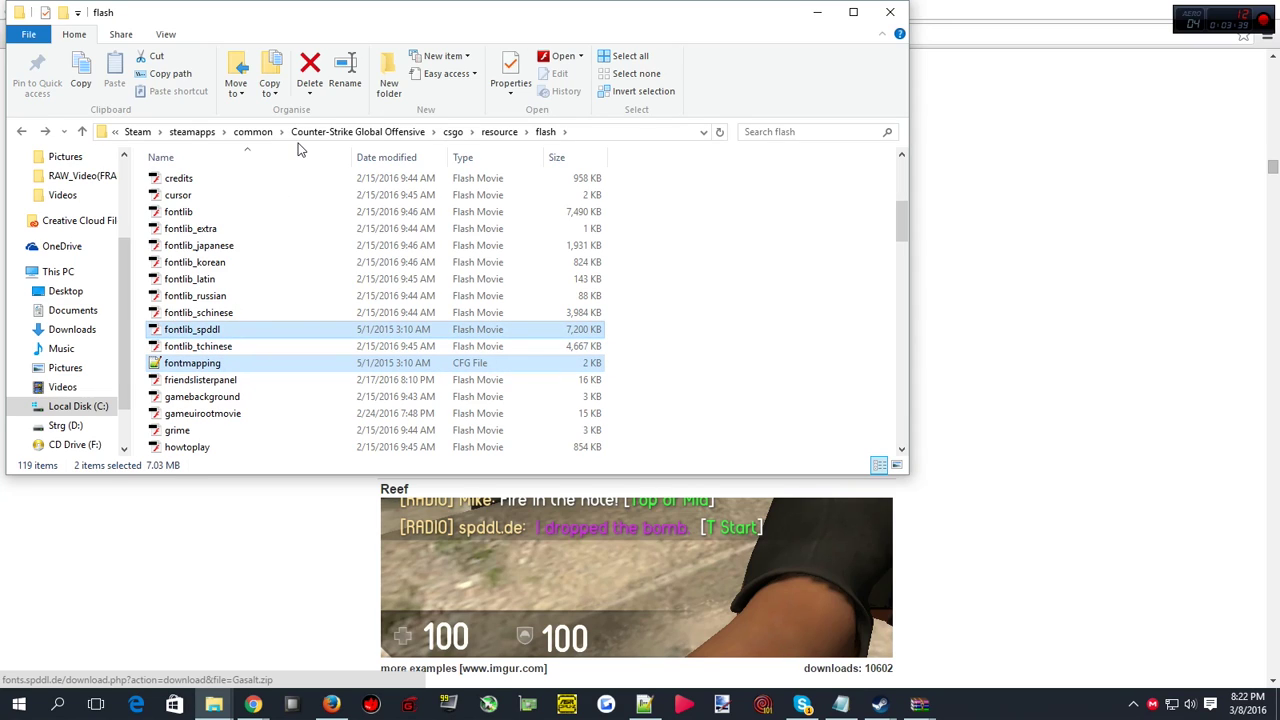
{"action": "left_click_drag", "start_coordinate": [192, 330], "coordinate": [240, 203]}
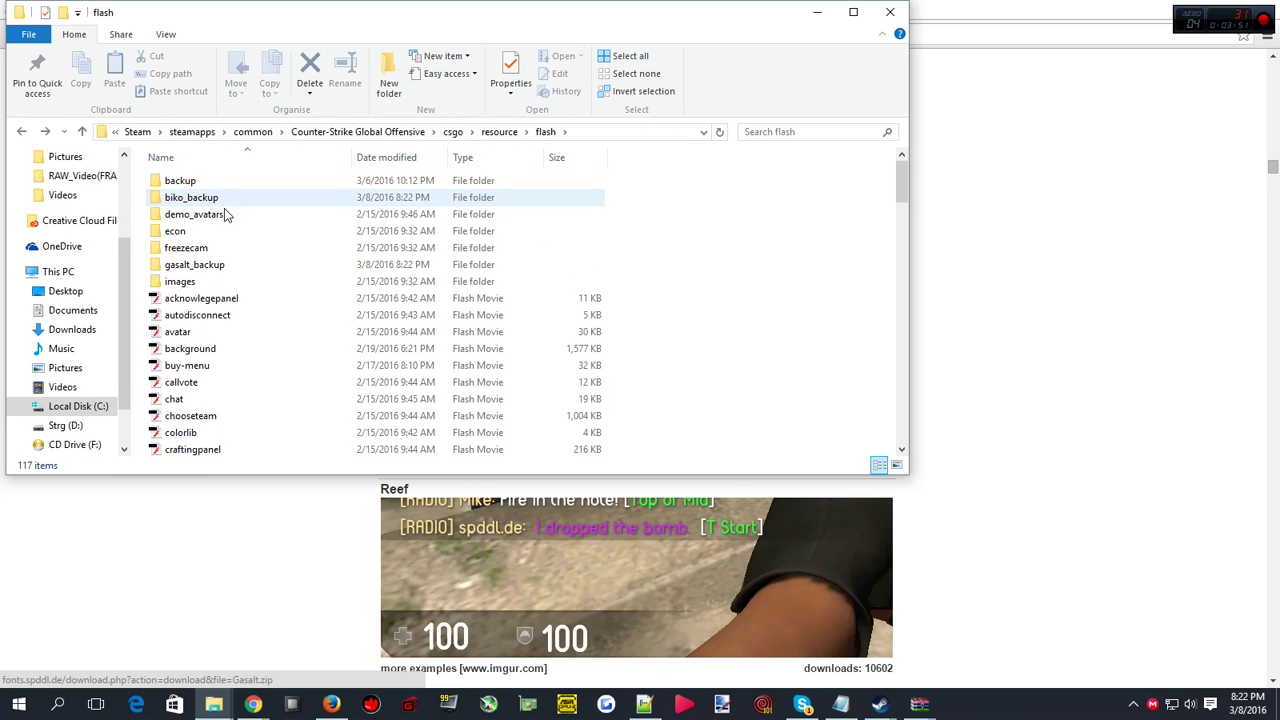
- Check biko_backup, then extract fontlib_spddl.swf and fontmapping.cfg from Gasalt.zip into flash
{"action": "double_click", "coordinate": [205, 200]}
{"action": "left_click", "coordinate": [21, 131]}
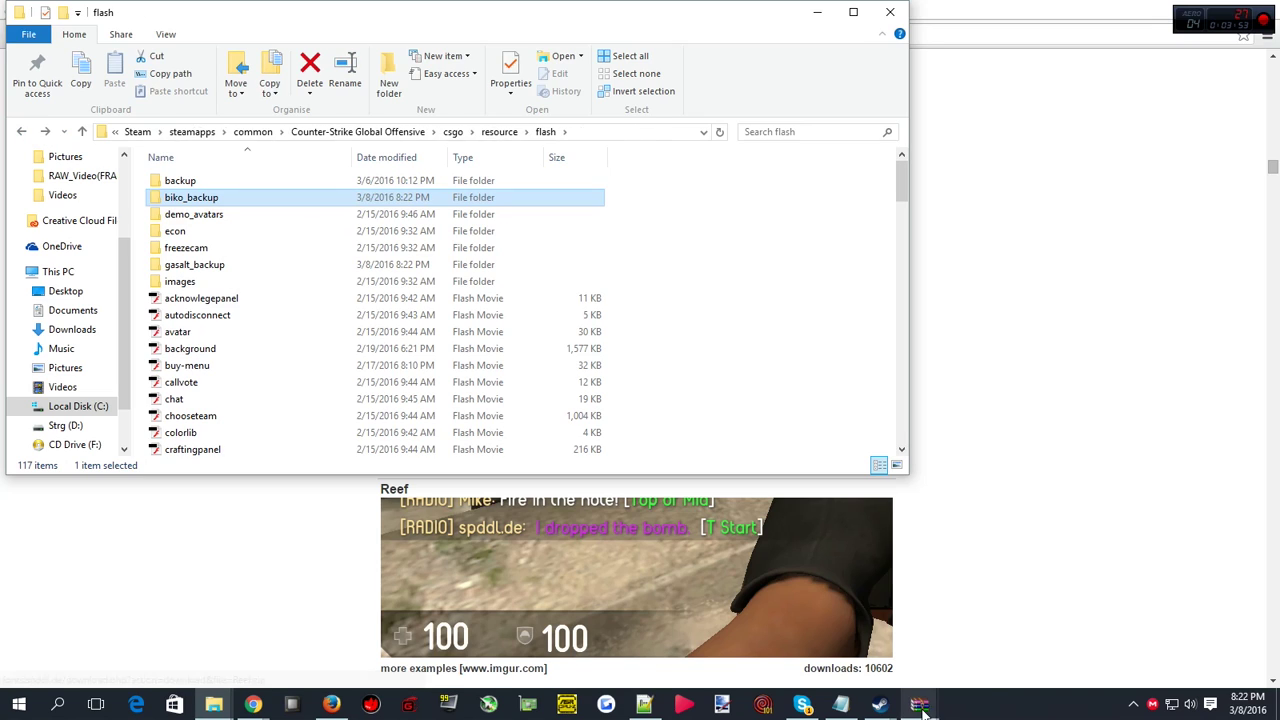
{"action": "mouse_move", "coordinate": [919, 704]}
{"action": "left_click", "coordinate": [1000, 635]}
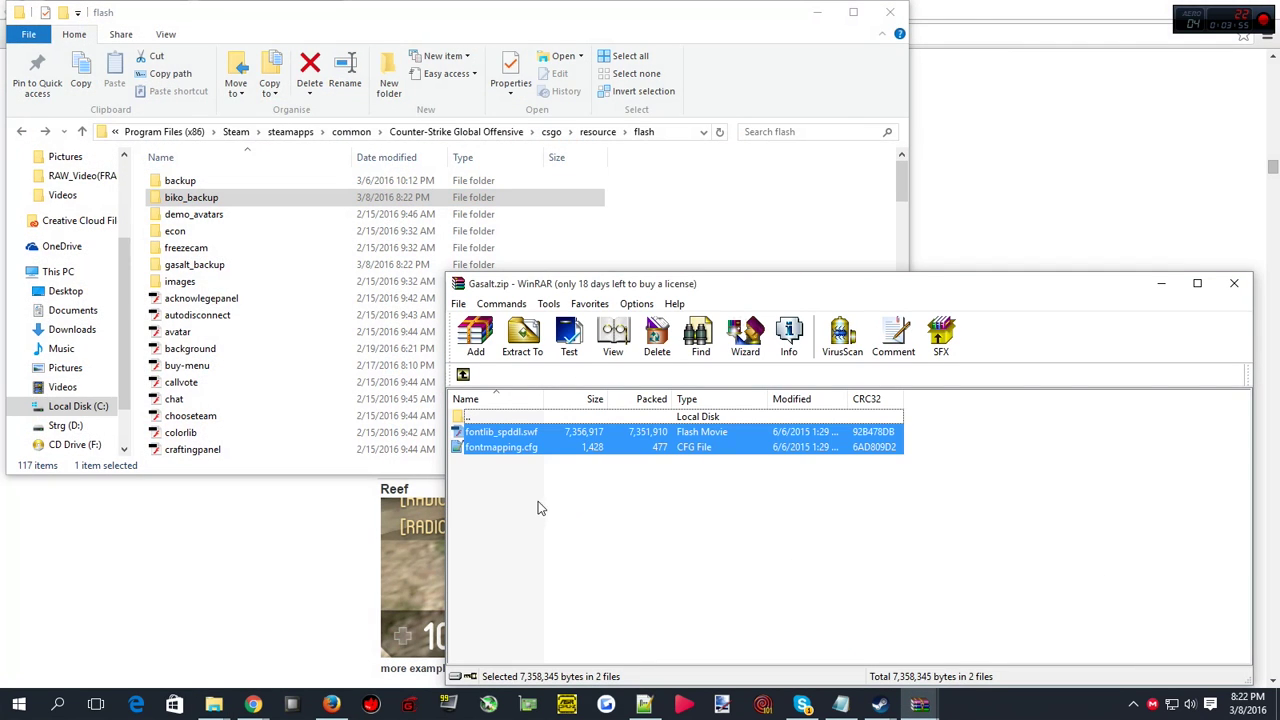
{"action": "left_click", "coordinate": [517, 447]}
{"action": "left_click", "coordinate": [517, 434], "text": "shift"}
{"action": "left_click_drag", "start_coordinate": [517, 434], "coordinate": [205, 395]}
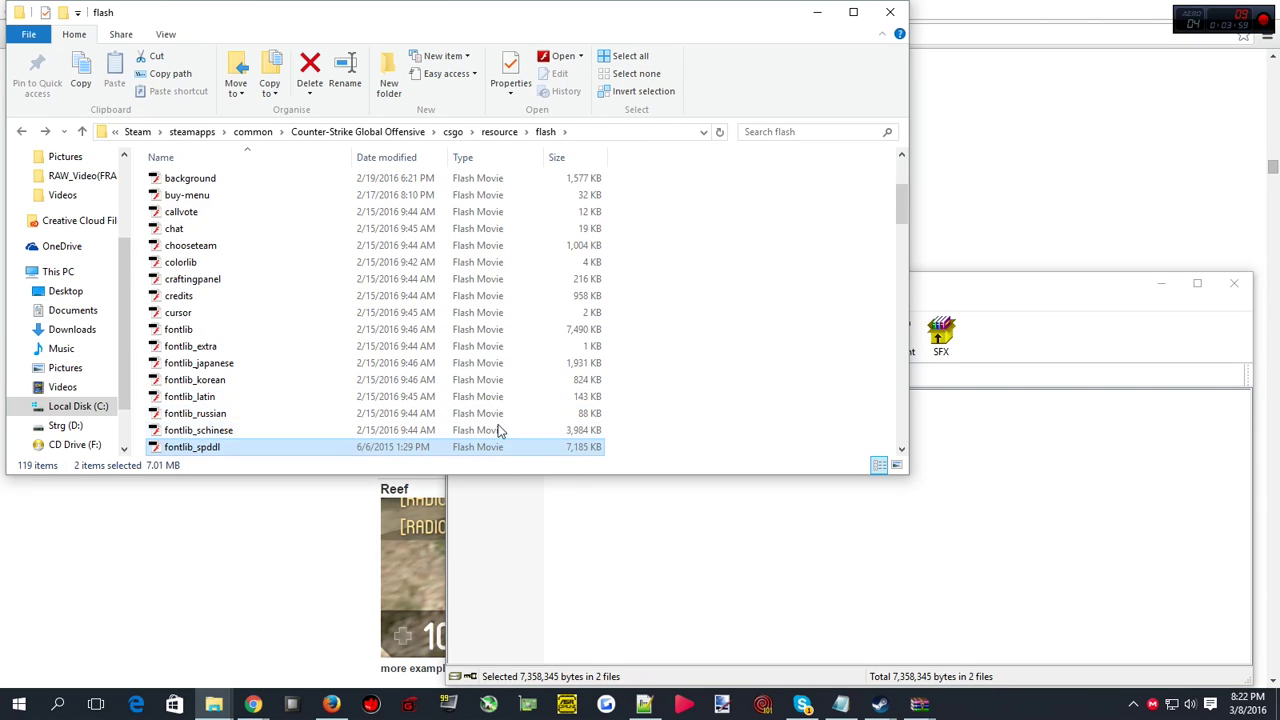
{"action": "scroll", "coordinate": [471, 366], "scroll_direction": "down", "scroll_amount": 3}
{"action": "scroll", "coordinate": [491, 363], "scroll_direction": "up", "scroll_amount": 10}
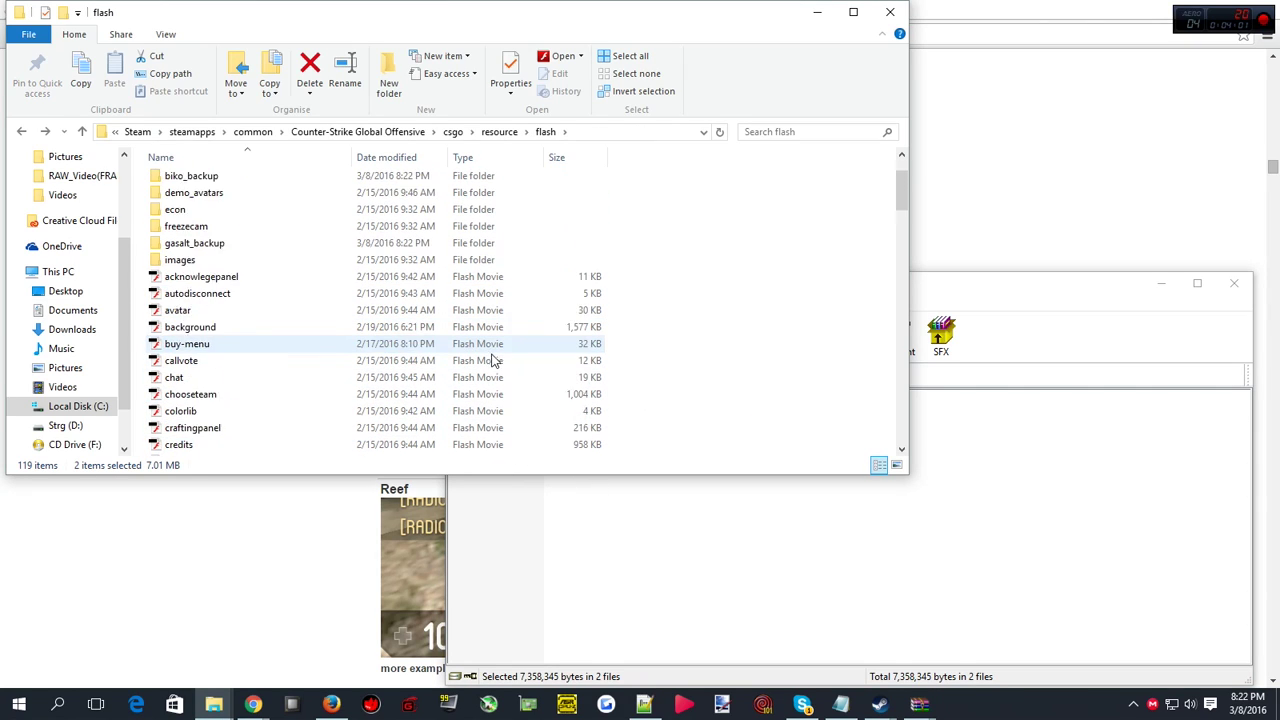
- Extract both font files into gasalt_backup too, then close WinRAR
{"action": "left_click", "coordinate": [797, 569]}
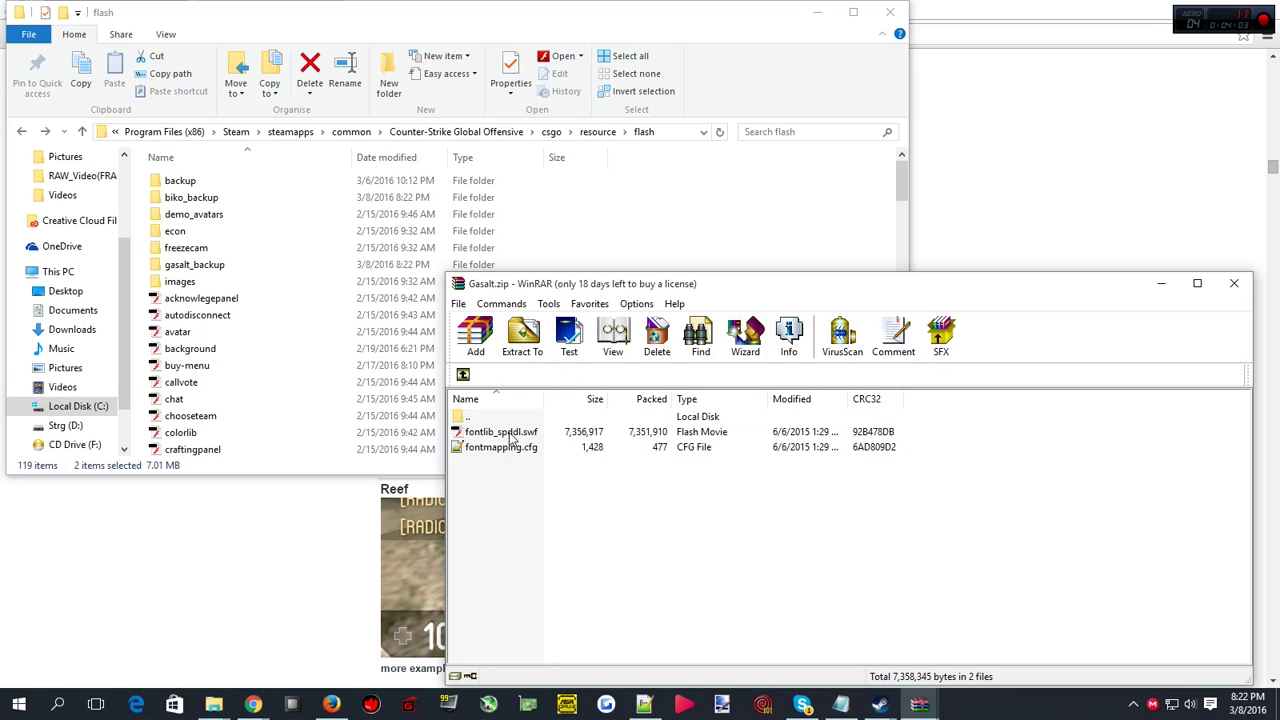
{"action": "left_click", "coordinate": [515, 447]}
{"action": "left_click", "coordinate": [515, 431], "text": "shift"}
{"action": "left_click_drag", "start_coordinate": [515, 431], "coordinate": [240, 268]}
{"action": "scroll", "coordinate": [366, 329], "scroll_direction": "down", "scroll_amount": 8}
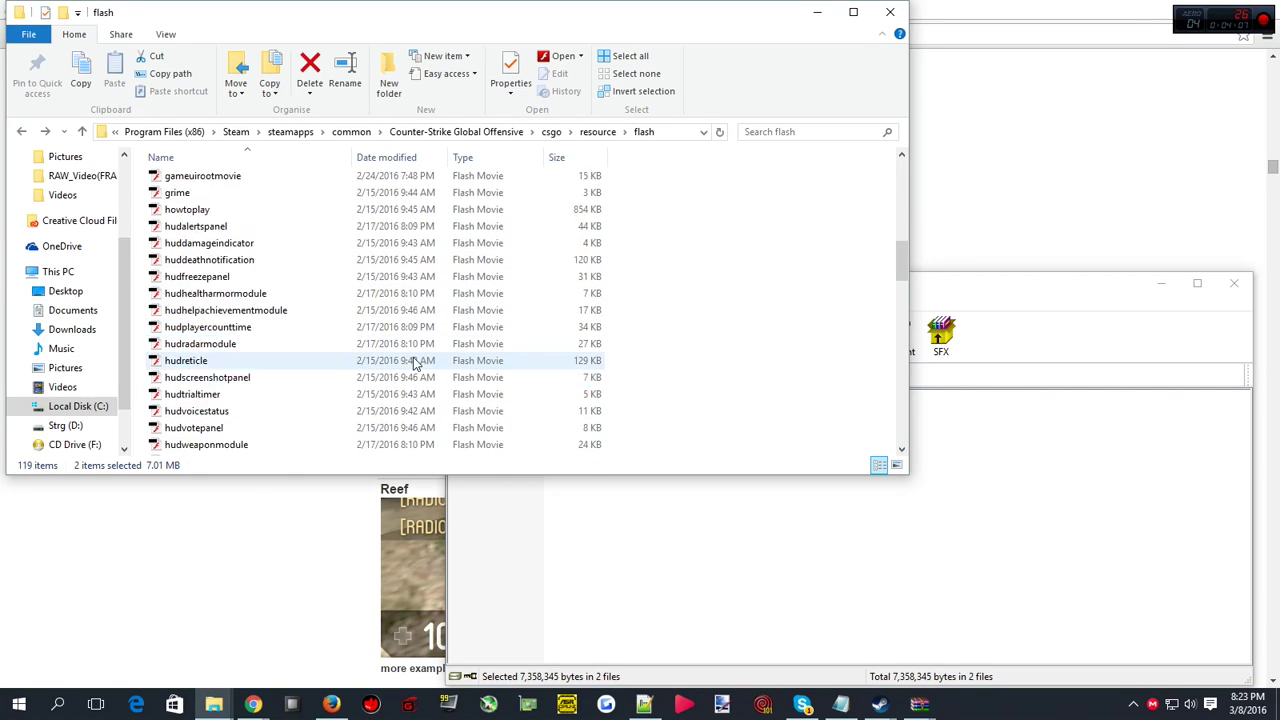
{"action": "scroll", "coordinate": [420, 363], "scroll_direction": "up", "scroll_amount": 12}
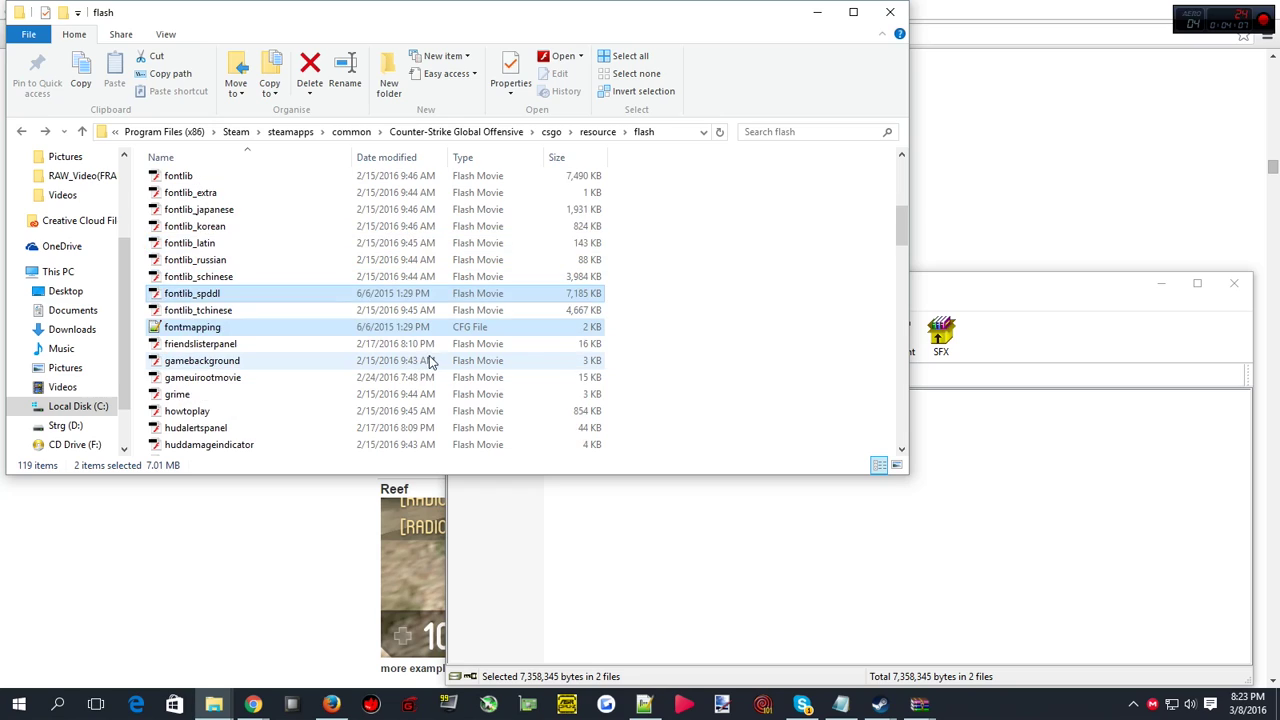
{"action": "left_click", "coordinate": [1110, 566]}
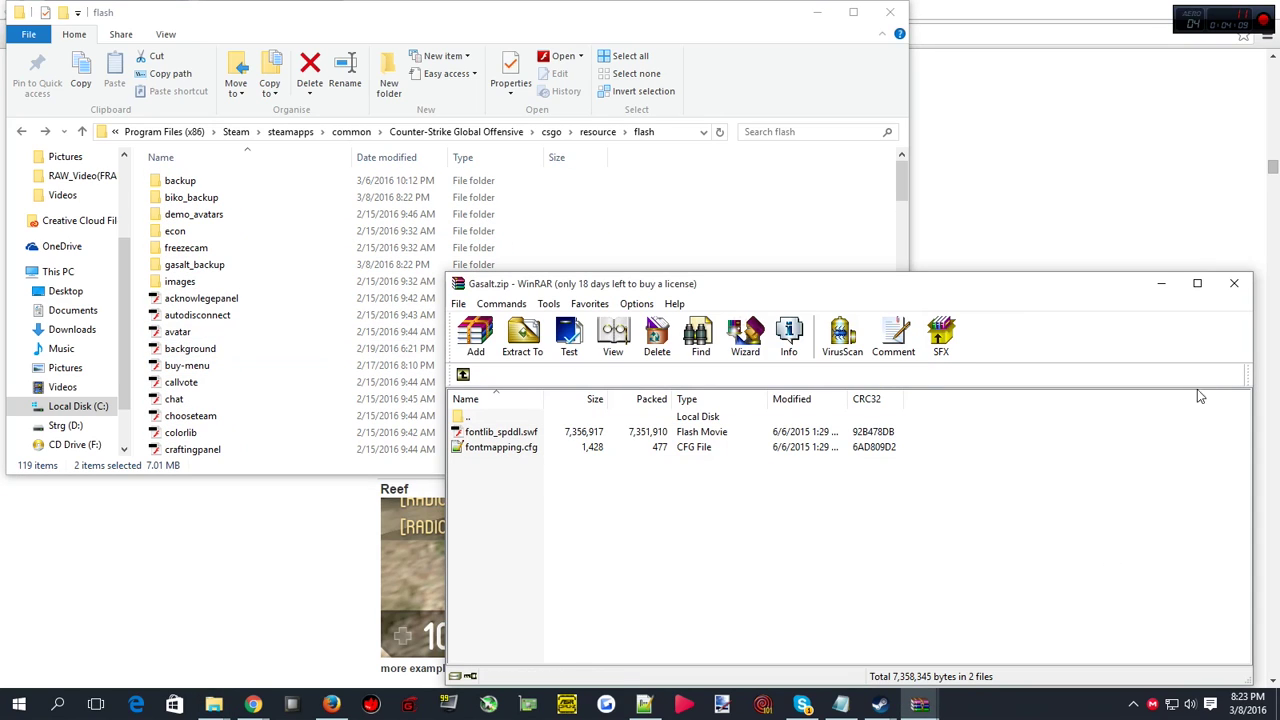
{"action": "left_click", "coordinate": [1233, 285]}
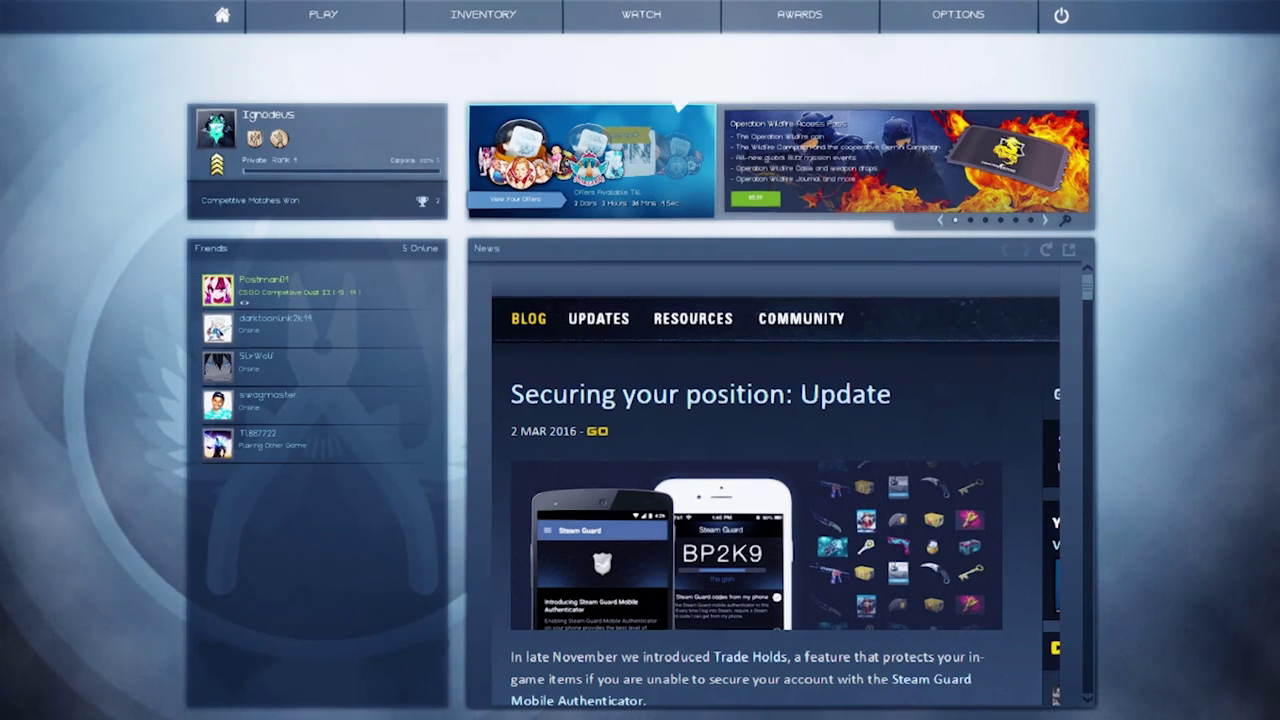
- Visit OPTIONS, AWARDS, WATCH, INVENTORY and PLAY, then go back to the CS:GO home screen
{"action": "left_click", "coordinate": [945, 18]}
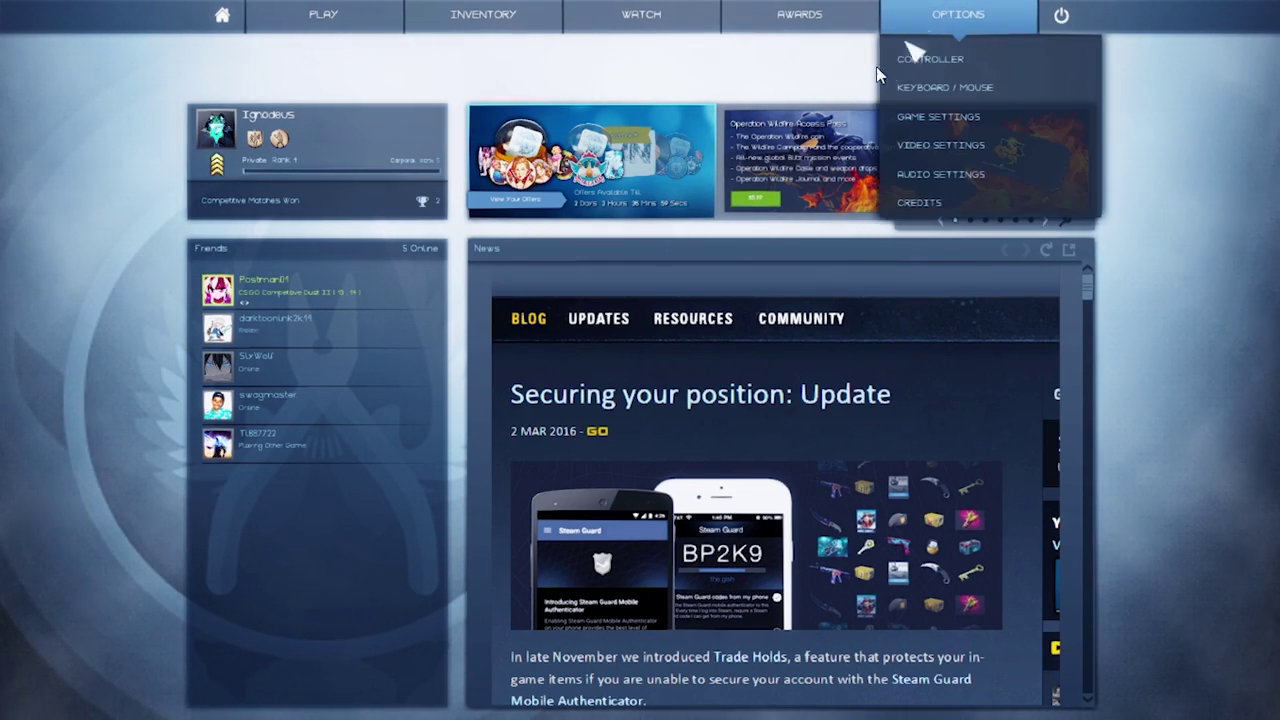
{"action": "left_click", "coordinate": [825, 22]}
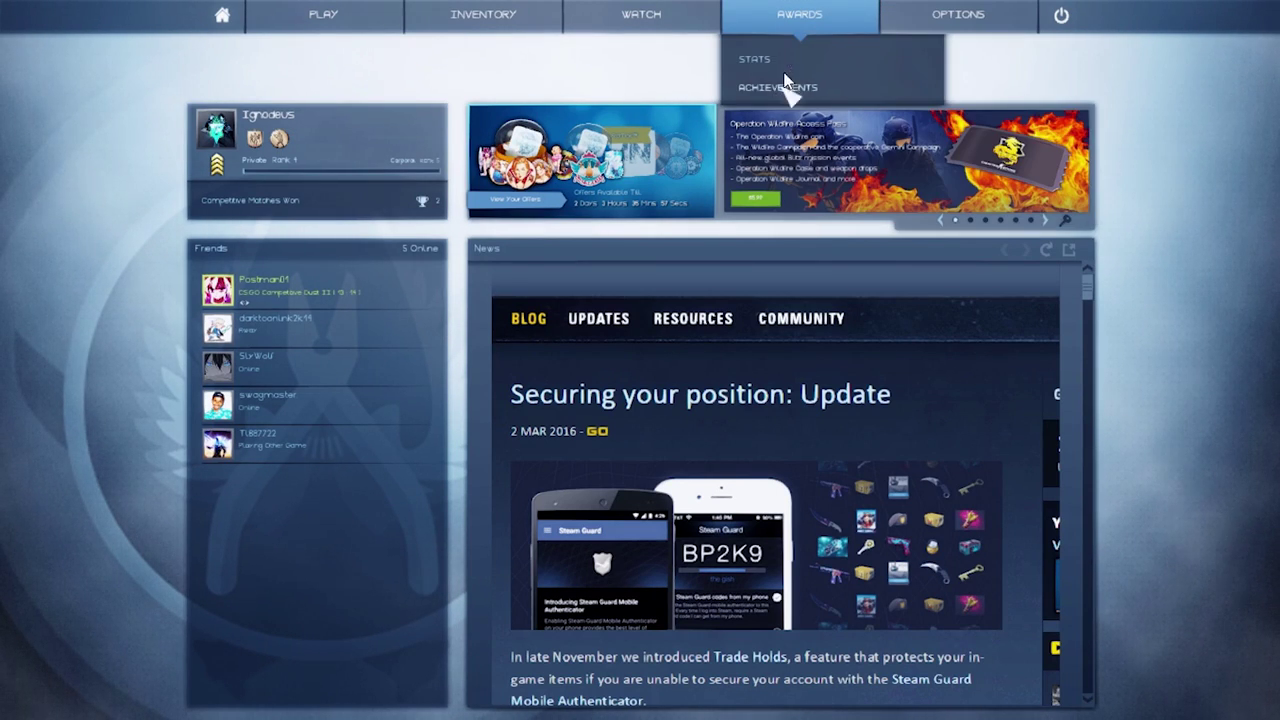
{"action": "left_click", "coordinate": [671, 27]}
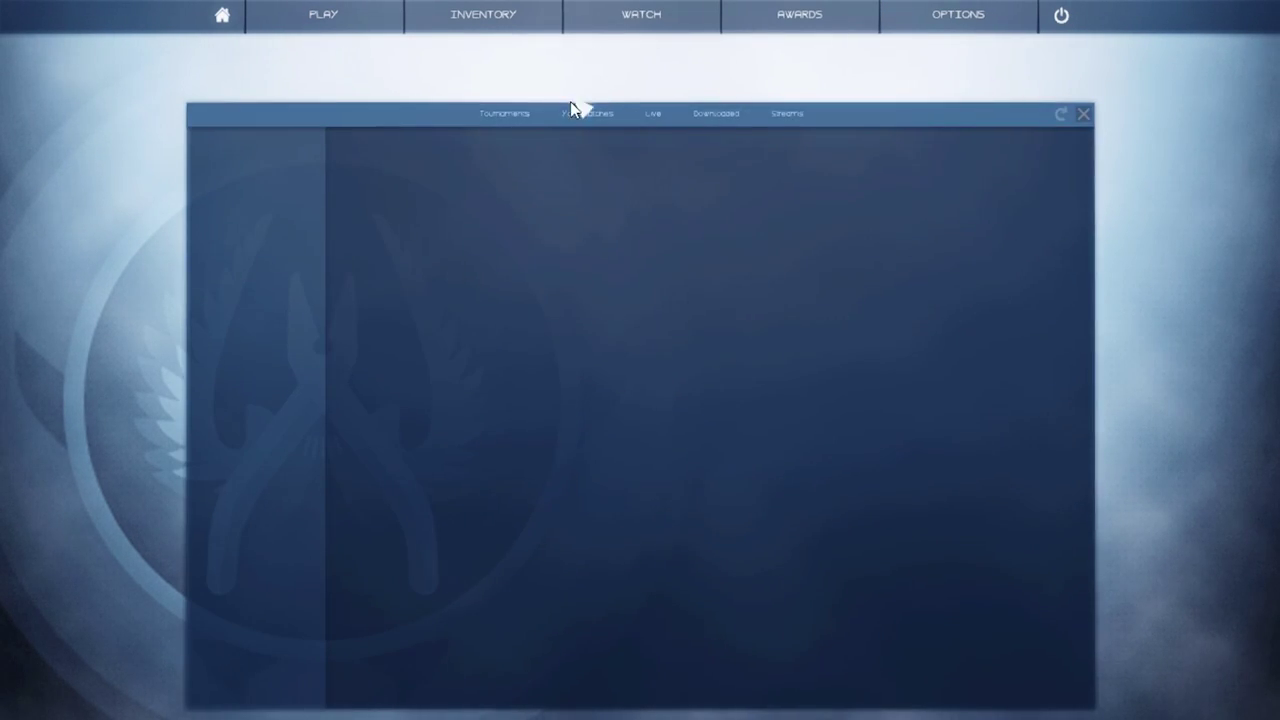
{"action": "left_click", "coordinate": [500, 20]}
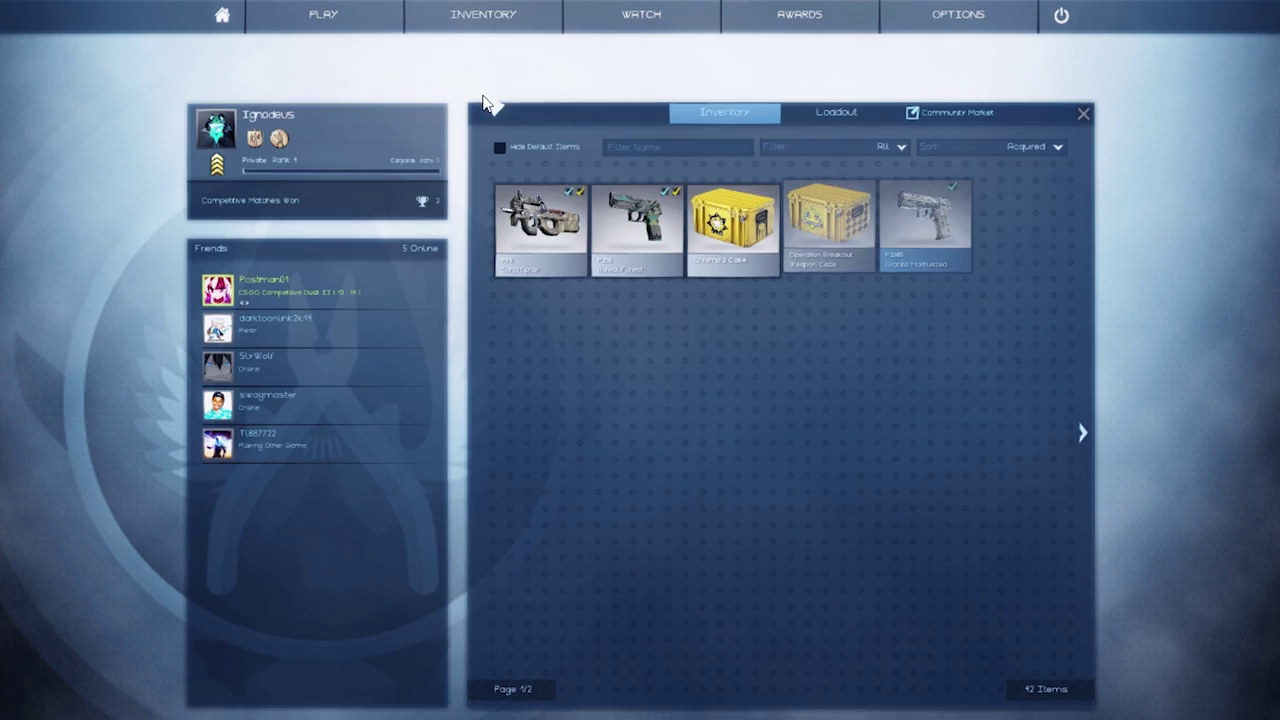
{"action": "left_click", "coordinate": [338, 25]}
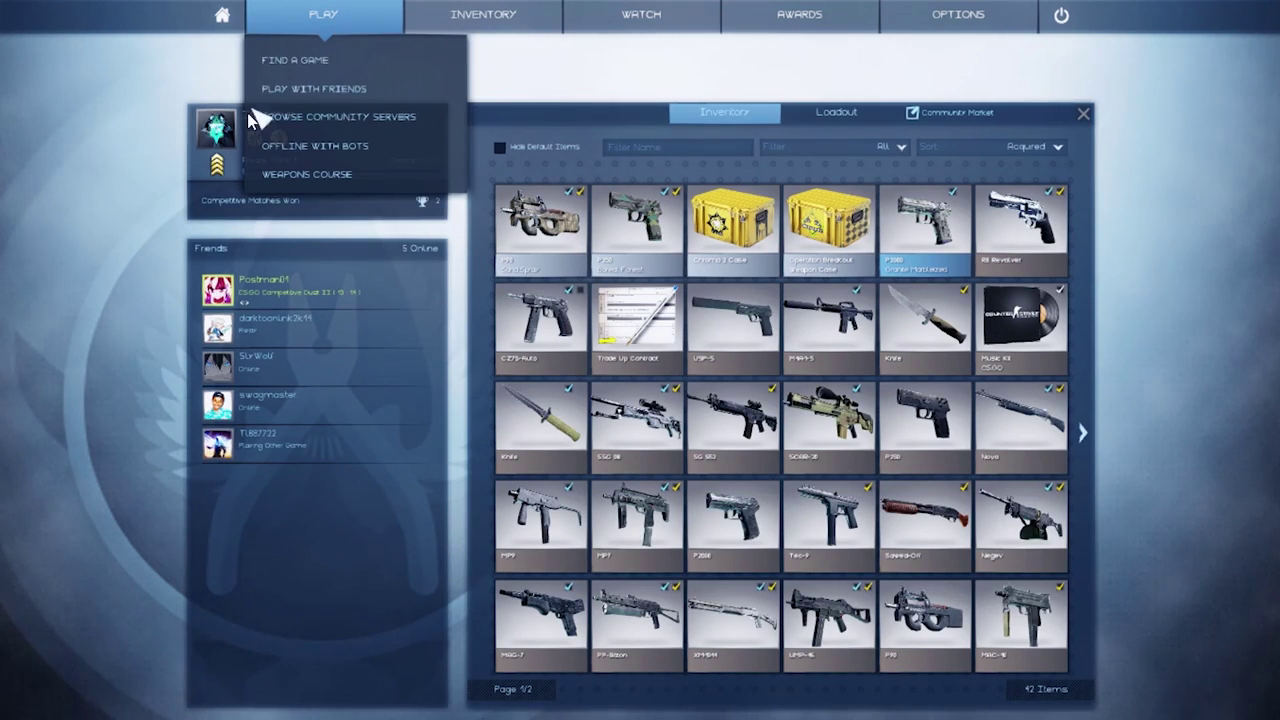
{"action": "left_click", "coordinate": [221, 15]}
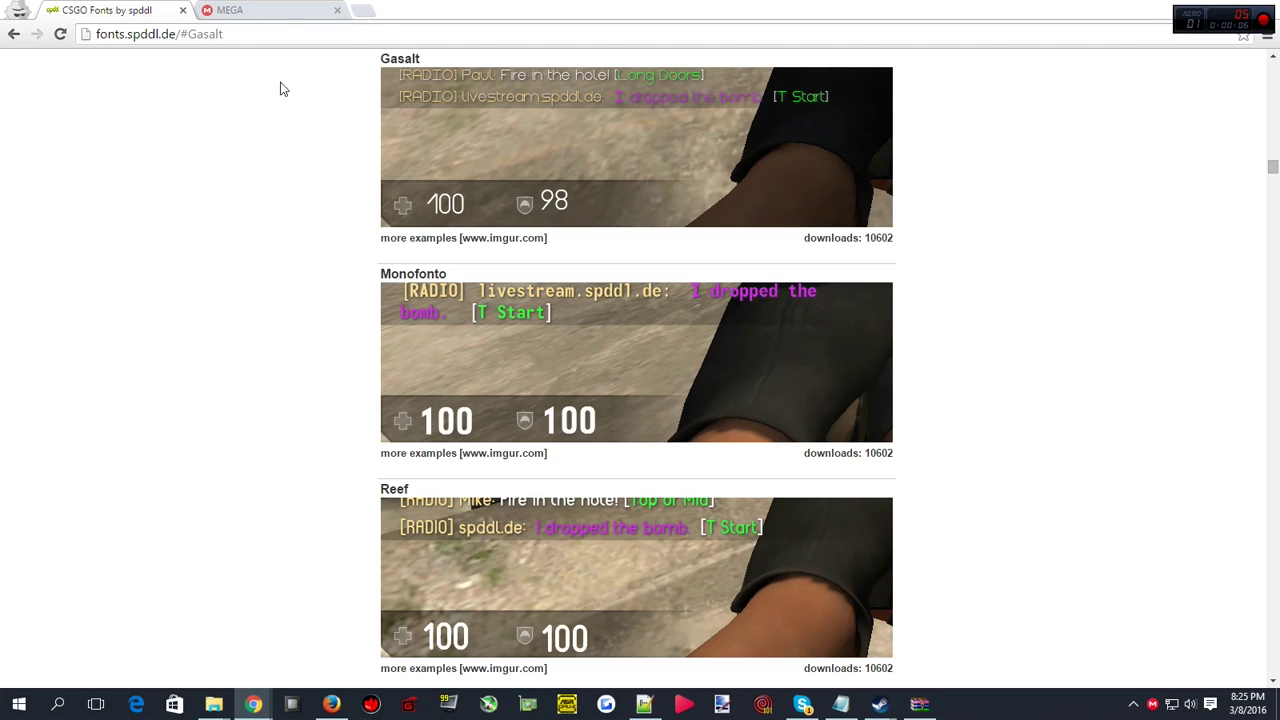
- Switch to the Chrome MEGA tab showing the SHADERS.rar (7.7 MB) download page
{"action": "left_click", "coordinate": [267, 14]}
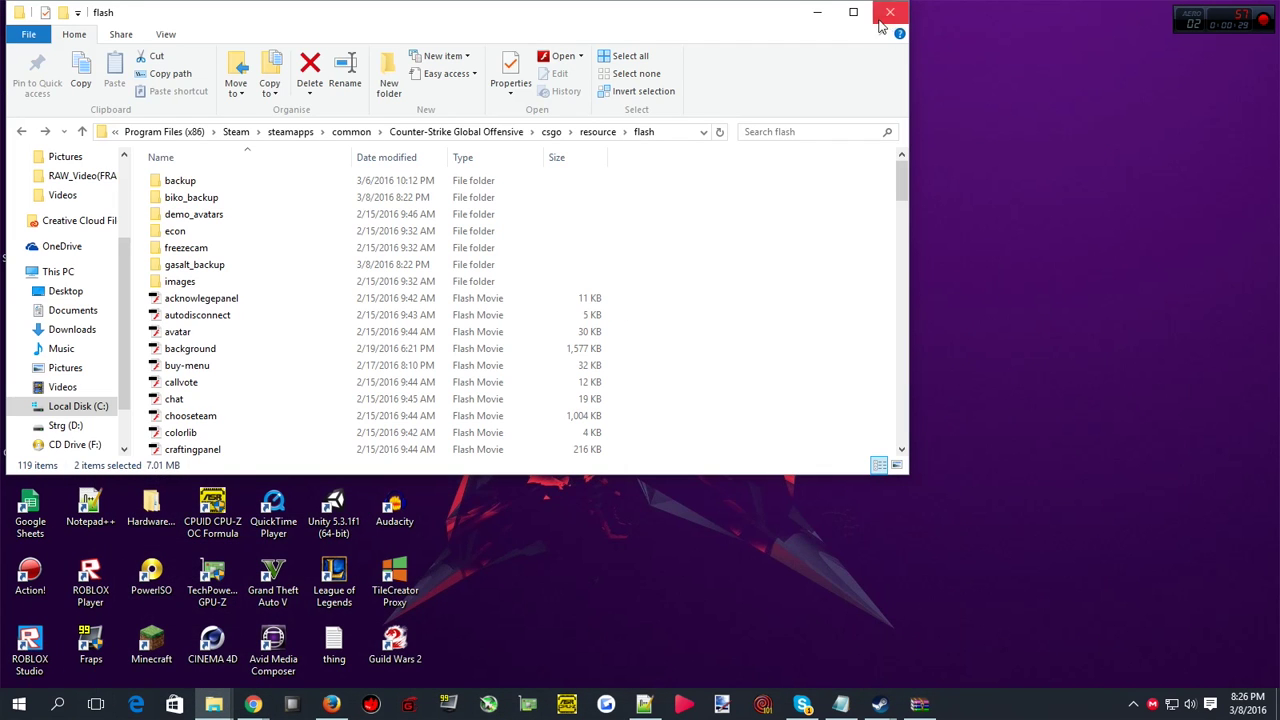
- Close the flash folder window and open SHADERS.rar in WinRAR at normal window size
{"action": "left_click", "coordinate": [884, 16]}
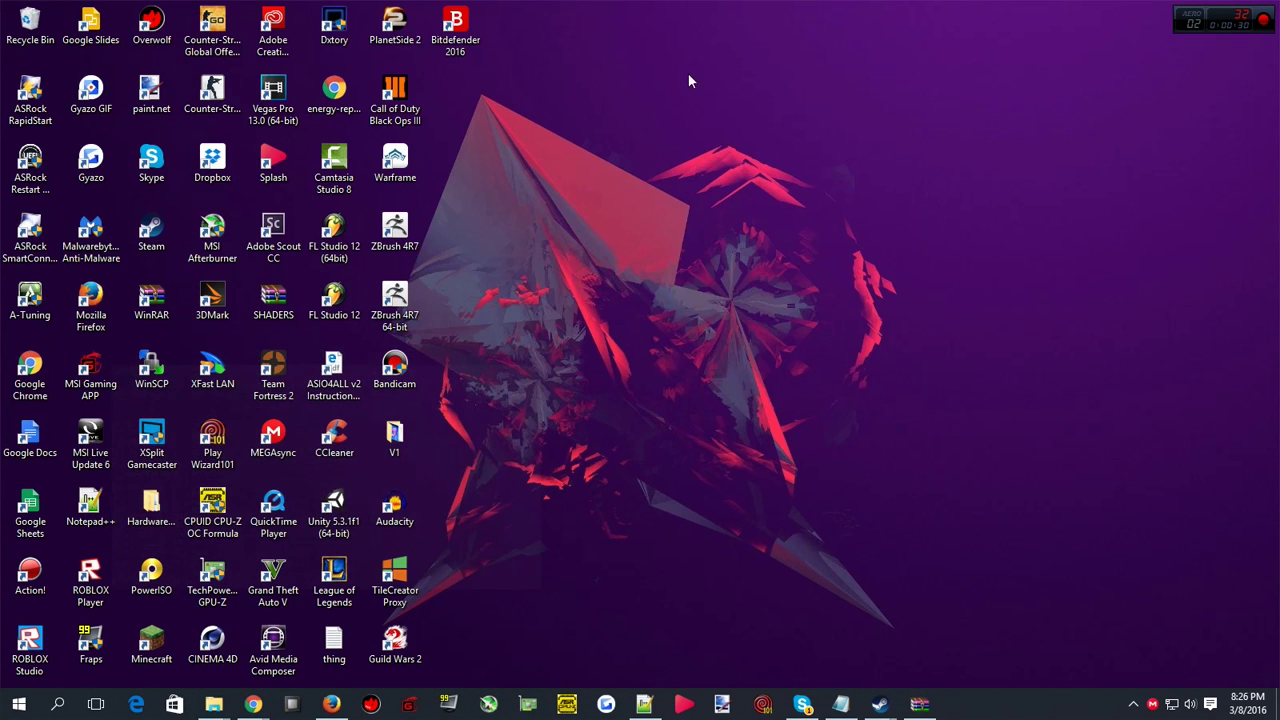
{"action": "double_click", "coordinate": [273, 297]}
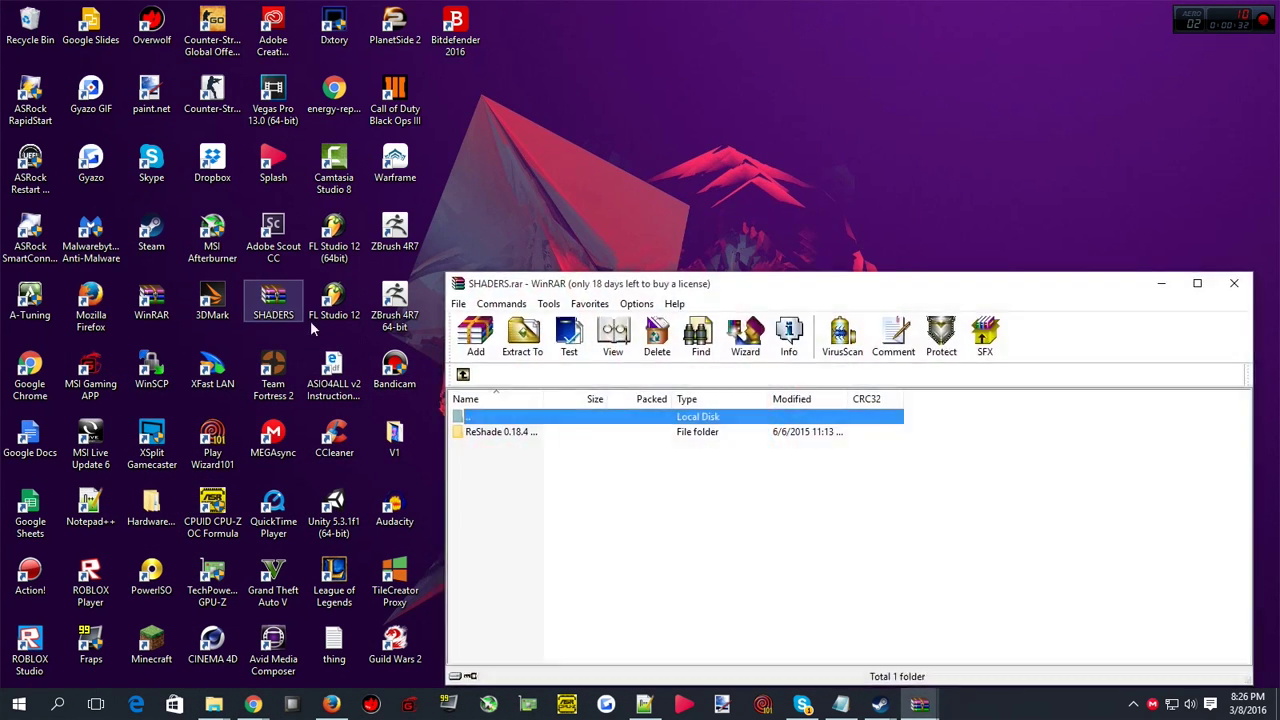
{"action": "left_click", "coordinate": [1197, 285]}
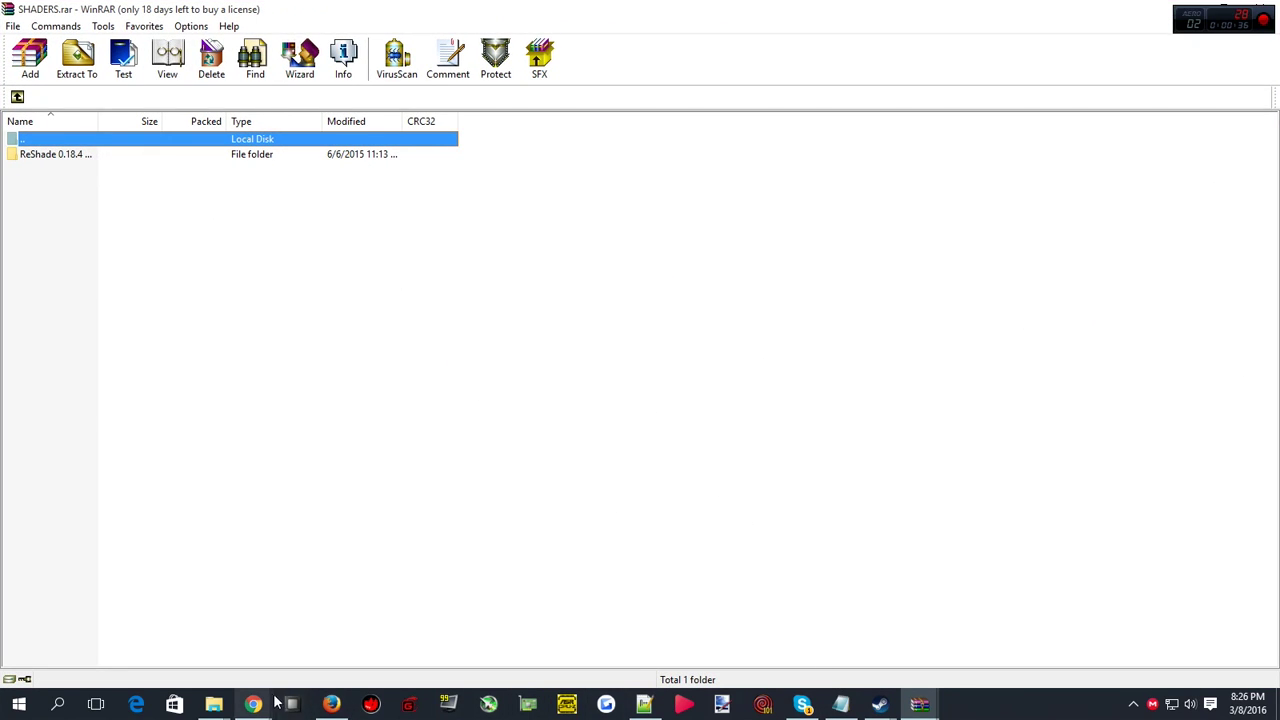
{"action": "left_click", "coordinate": [363, 611]}
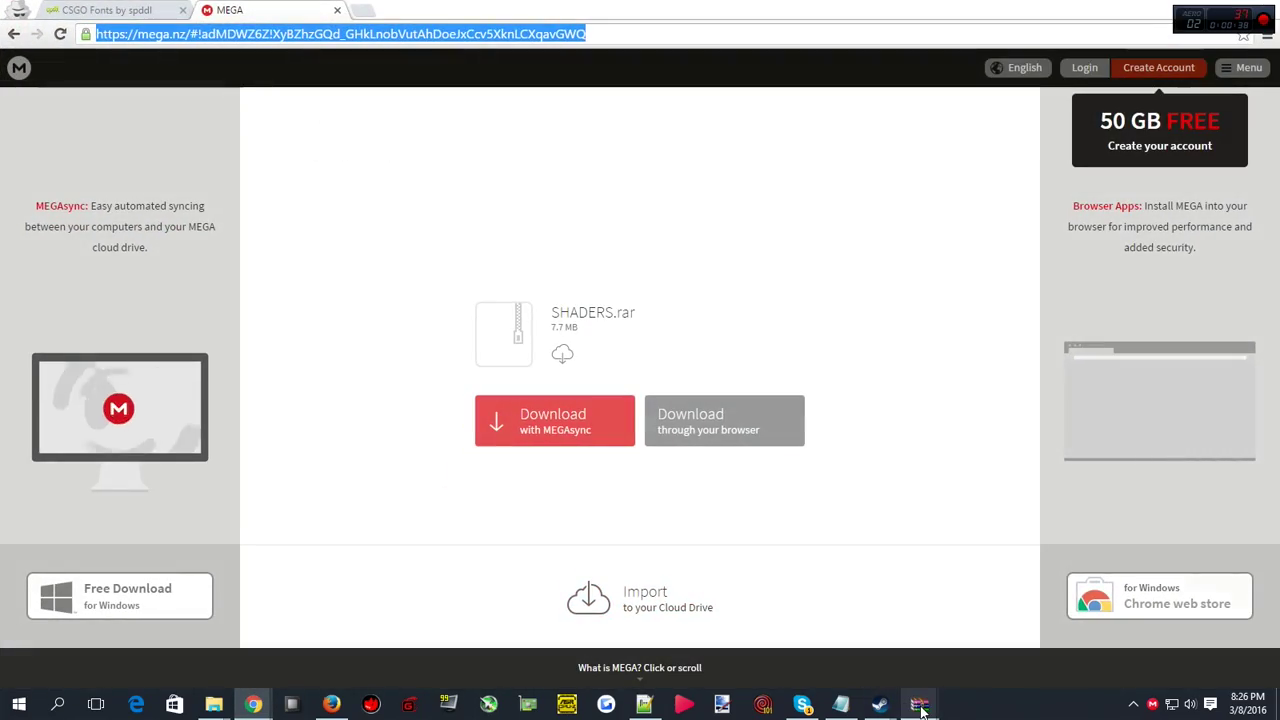
{"action": "mouse_move", "coordinate": [920, 705]}
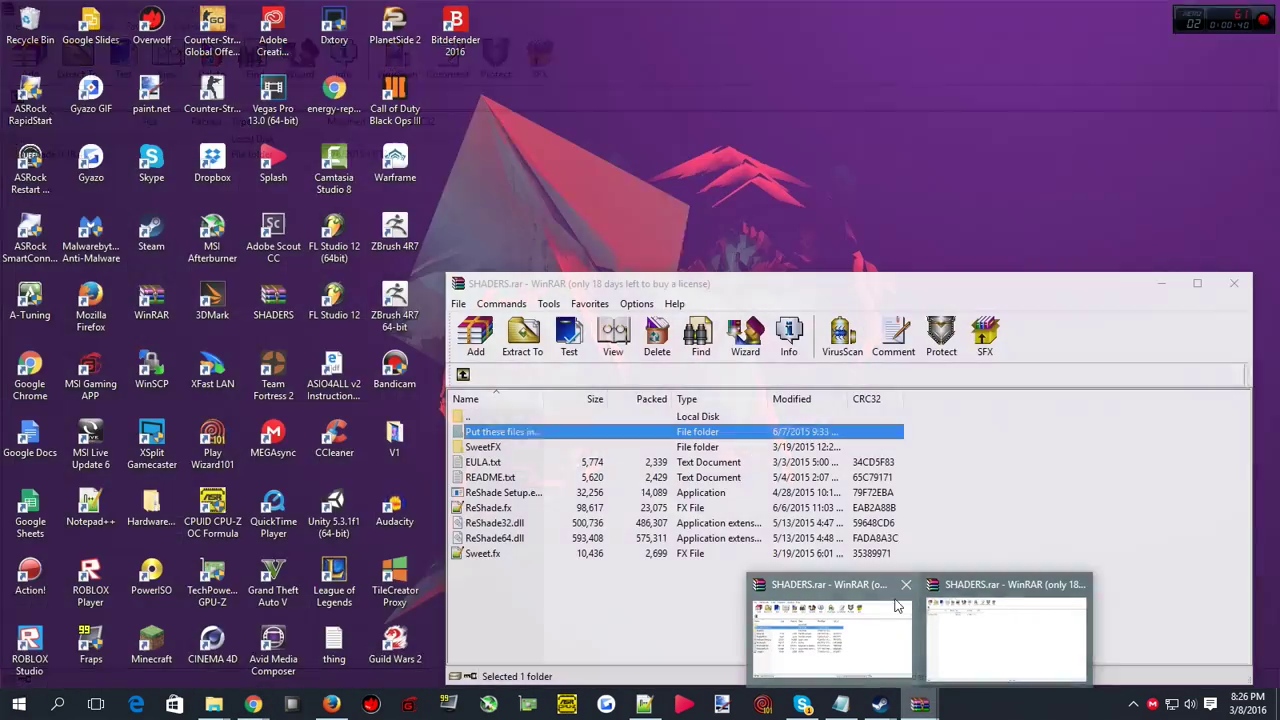
{"action": "mouse_move", "coordinate": [989, 605]}
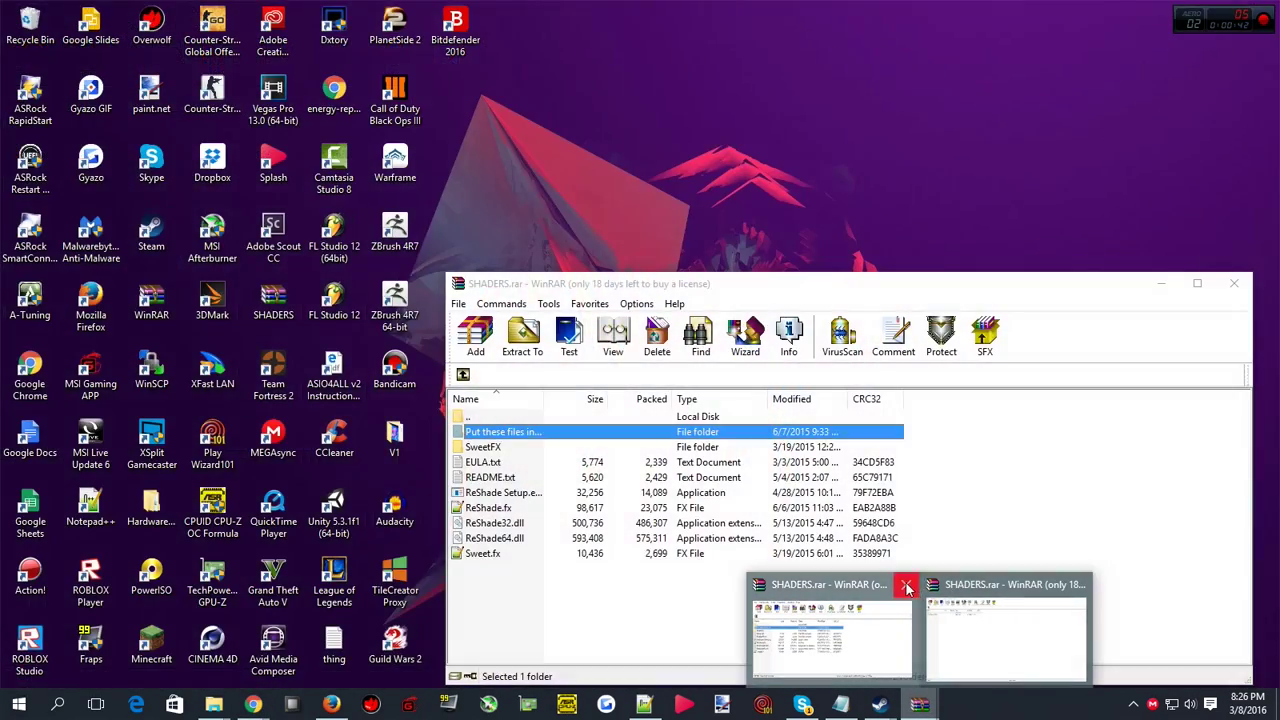
{"action": "left_click", "coordinate": [953, 600]}
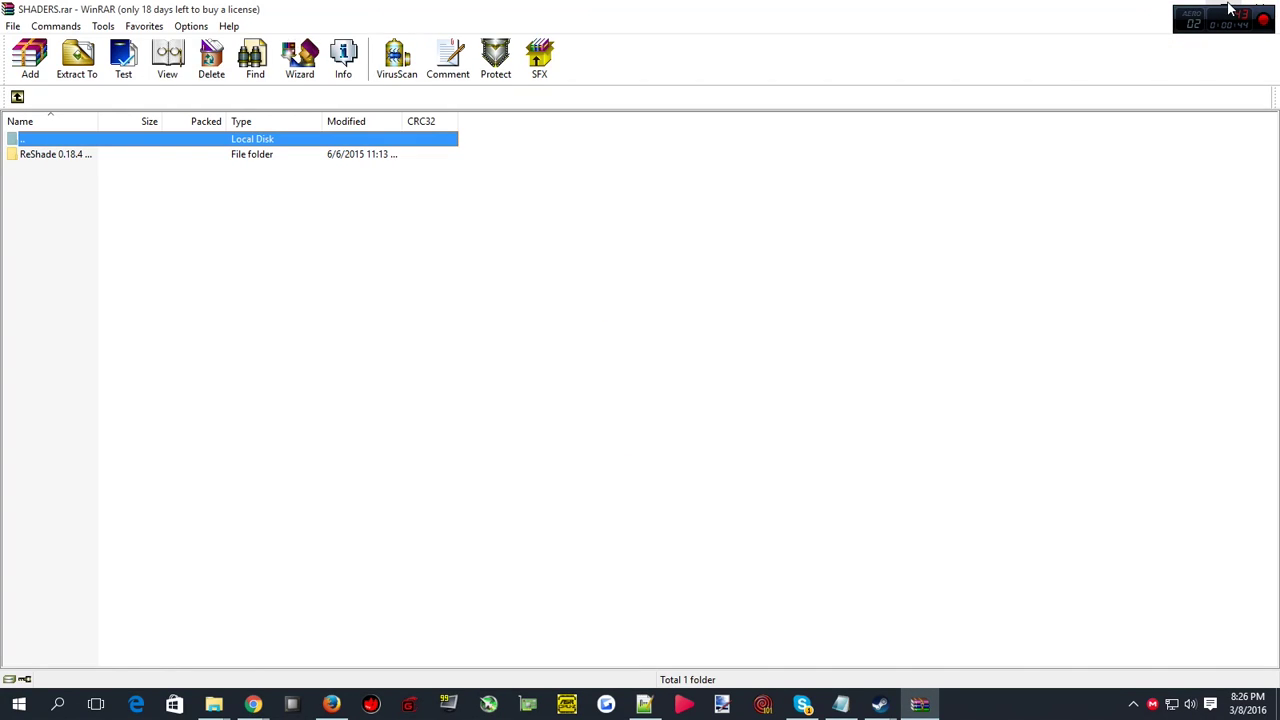
{"action": "left_click", "coordinate": [1230, 8]}
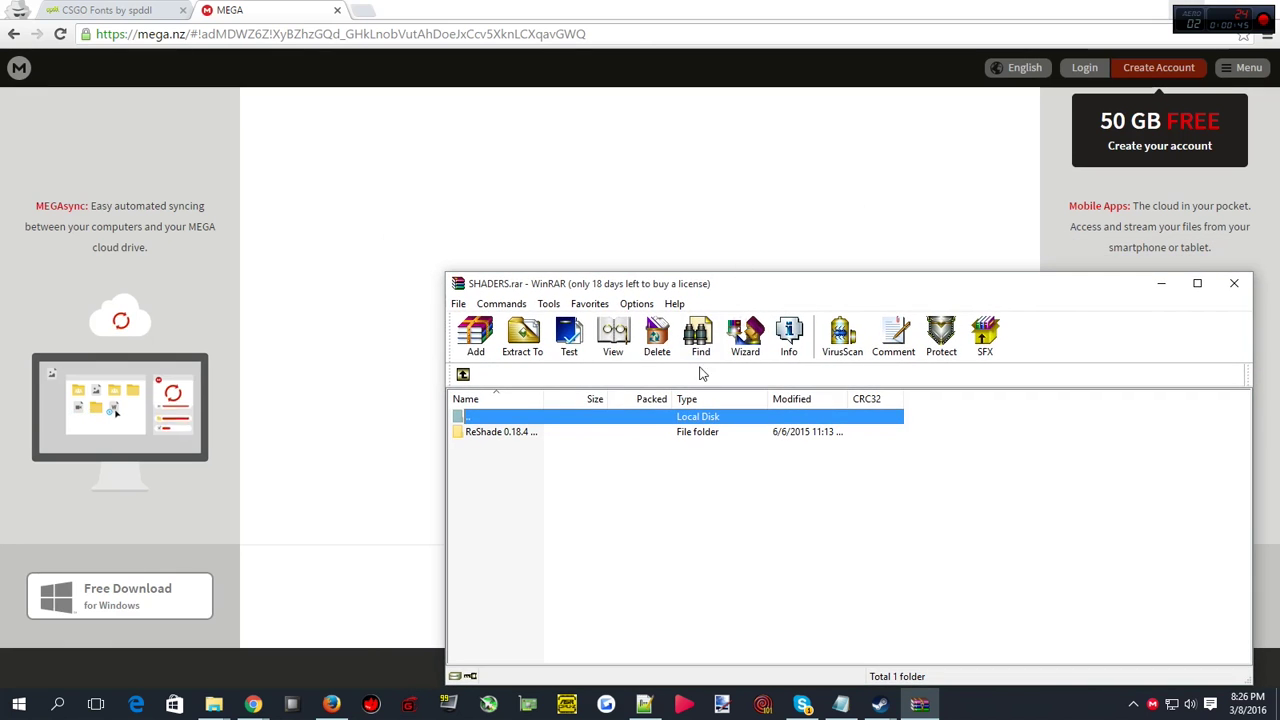
- Browse the archive's ReShade folder and its MasterEffect subfolder, then return to the ReShade folder
{"action": "double_click", "coordinate": [497, 433]}
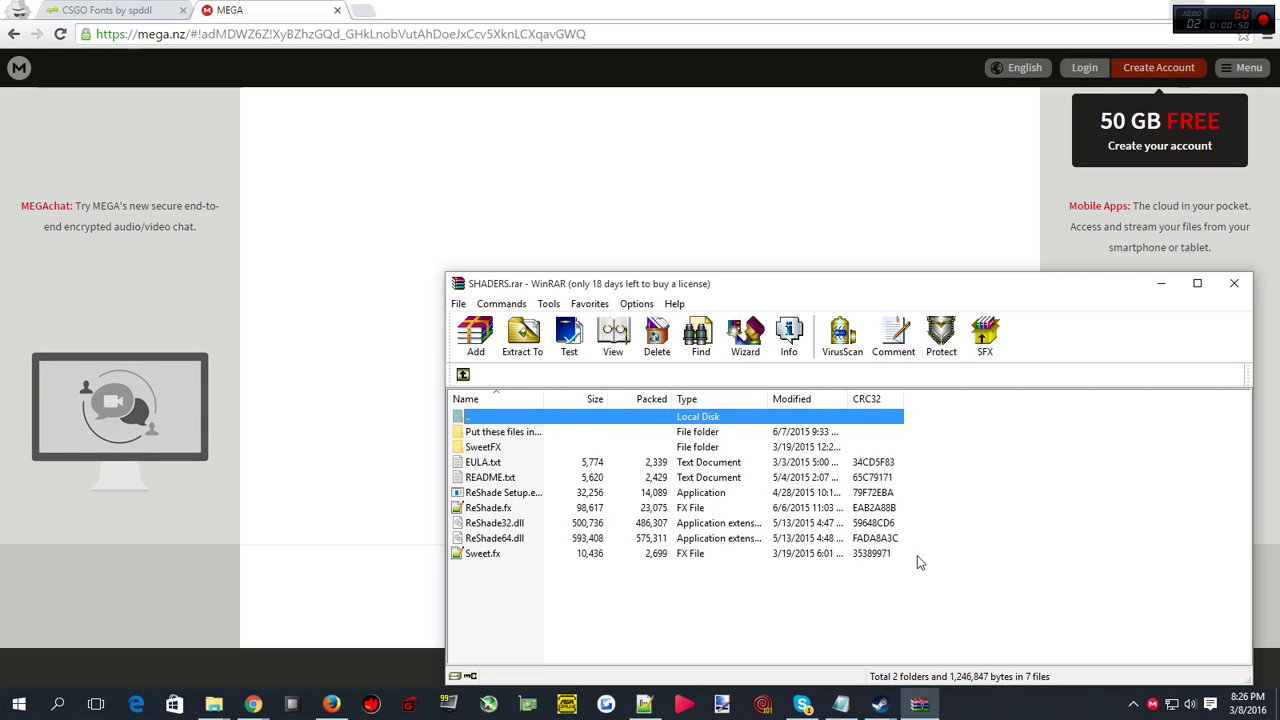
{"action": "left_click_drag", "start_coordinate": [910, 566], "coordinate": [519, 433]}
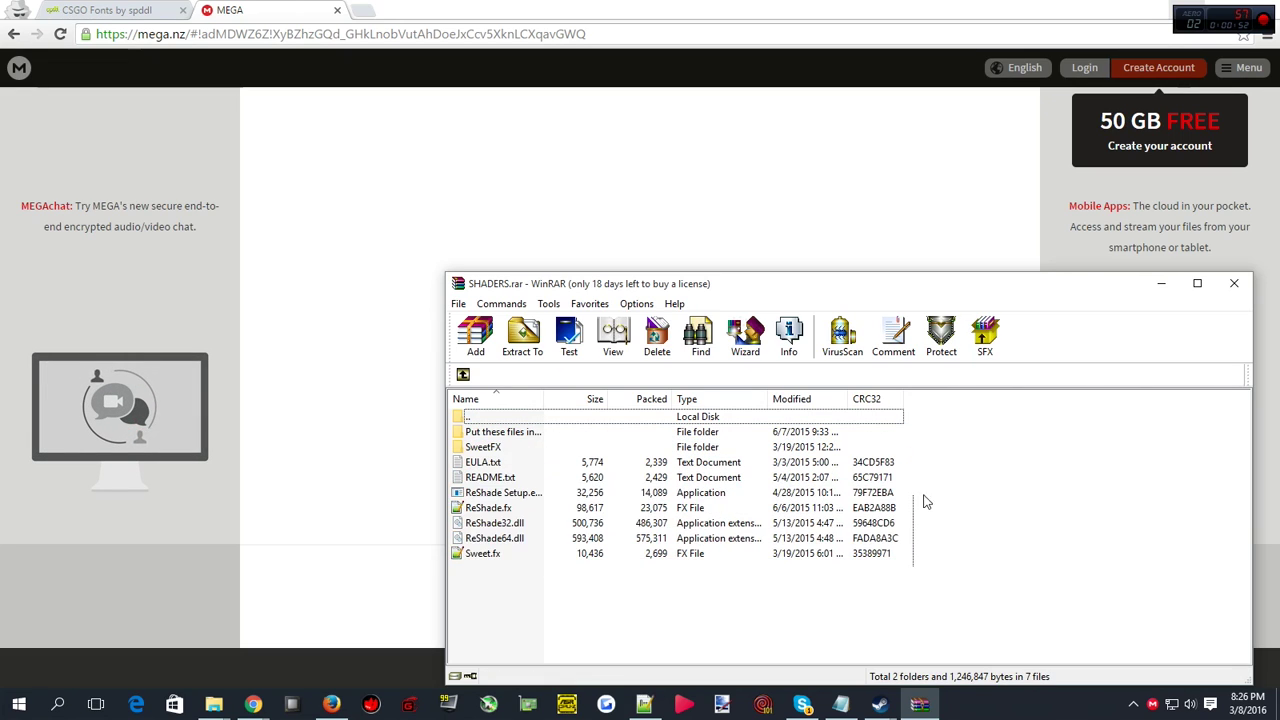
{"action": "double_click", "coordinate": [500, 431]}
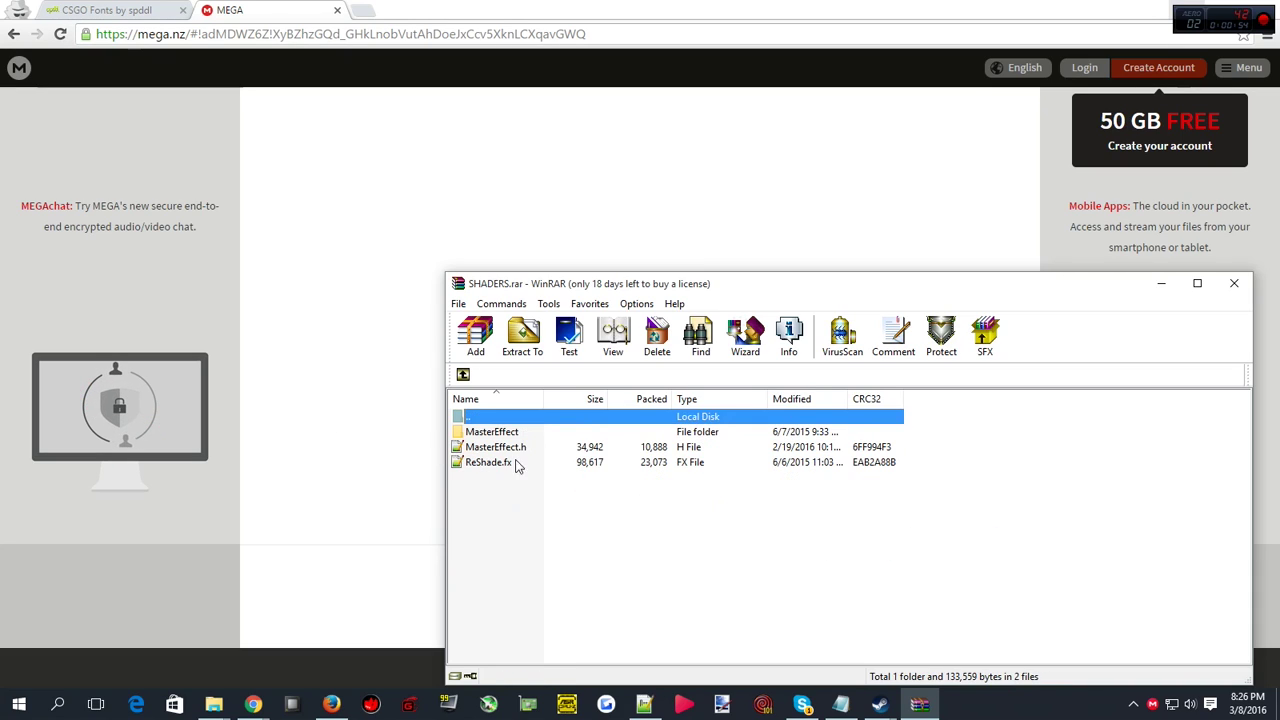
{"action": "left_click_drag", "start_coordinate": [514, 468], "coordinate": [514, 448]}
{"action": "left_click", "coordinate": [551, 537]}
{"action": "left_click", "coordinate": [463, 375]}
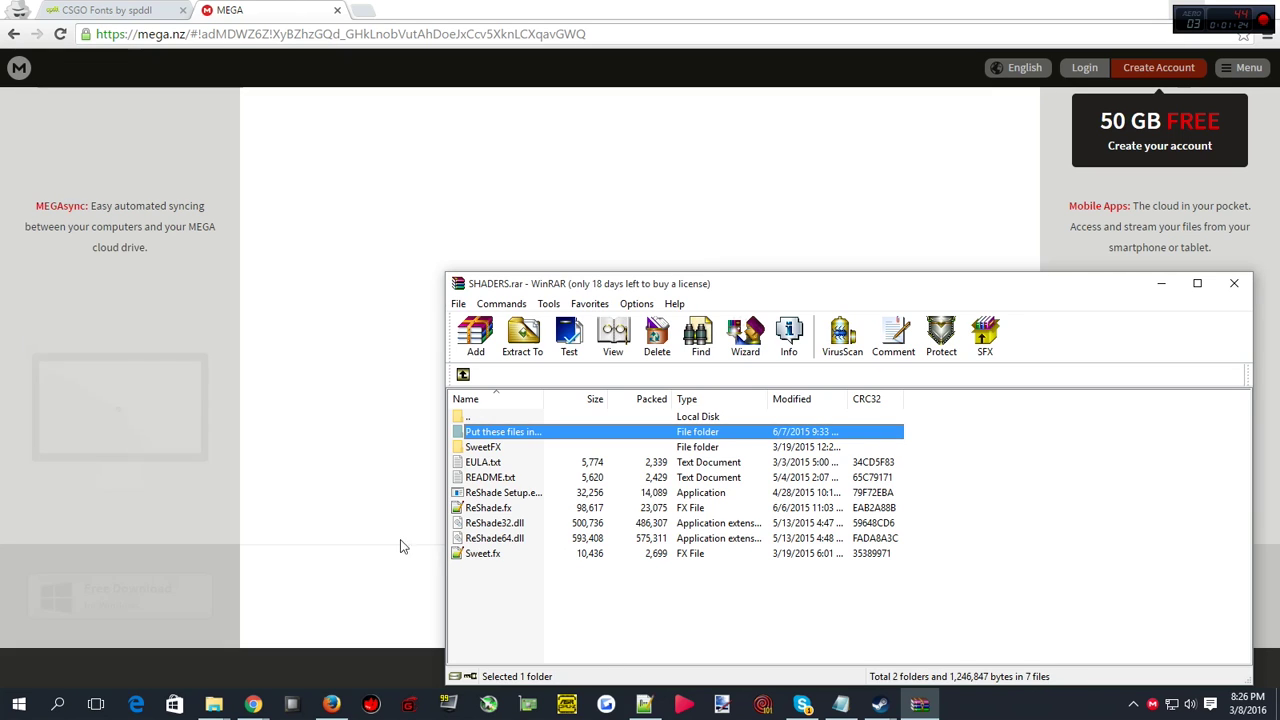
- Return Explorer to the Counter-Strike Global Offensive folder, select csgo.exe, and bring back the SHADERS archive
{"action": "left_click", "coordinate": [213, 705]}
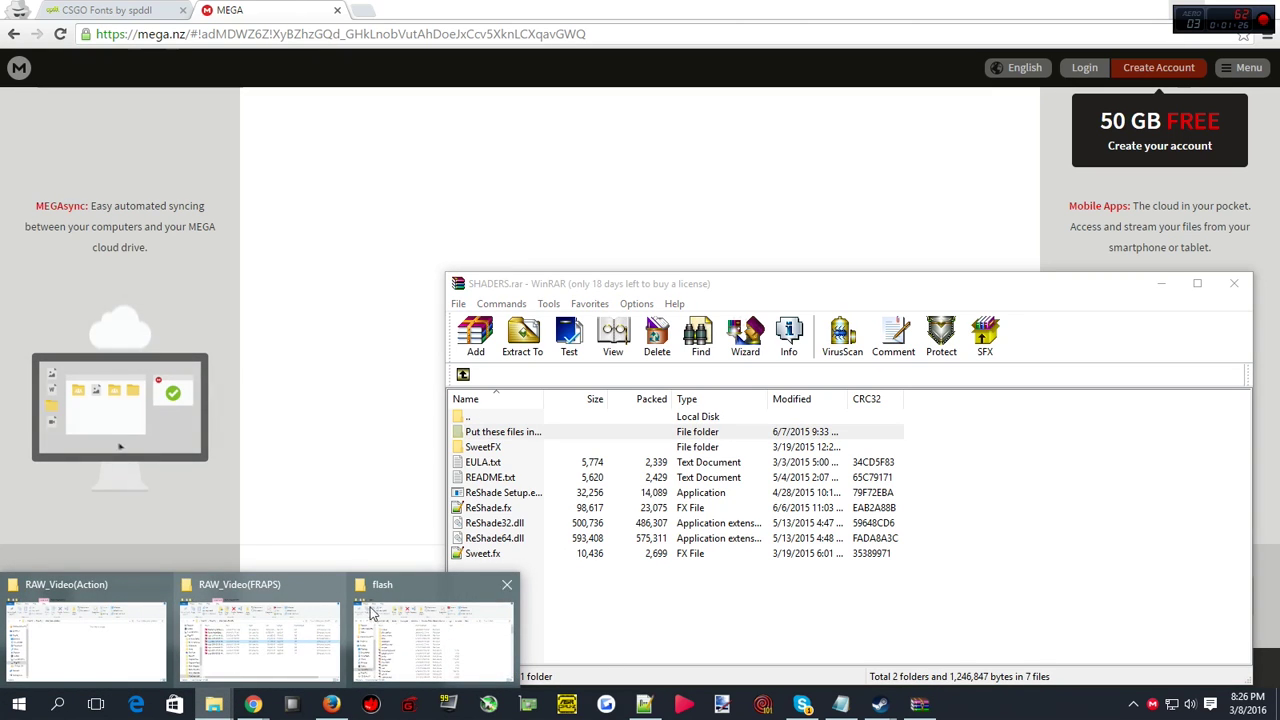
{"action": "left_click", "coordinate": [340, 630]}
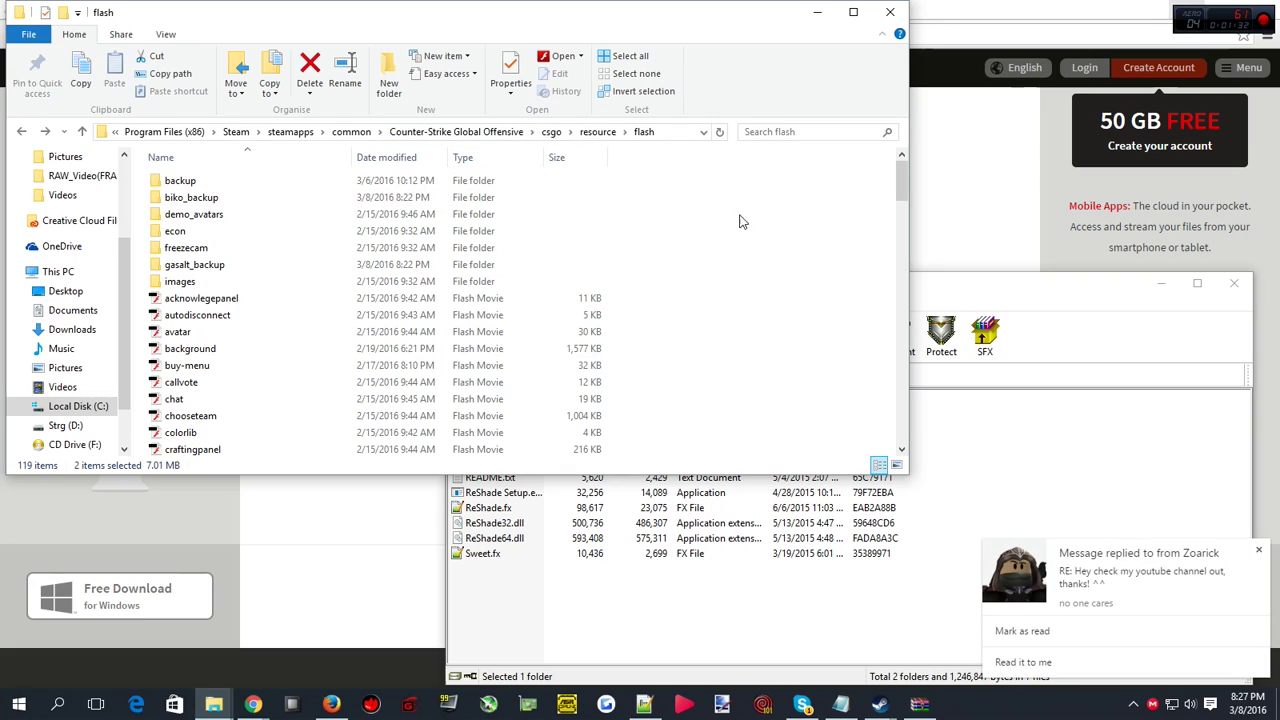
{"action": "left_click", "coordinate": [1259, 551]}
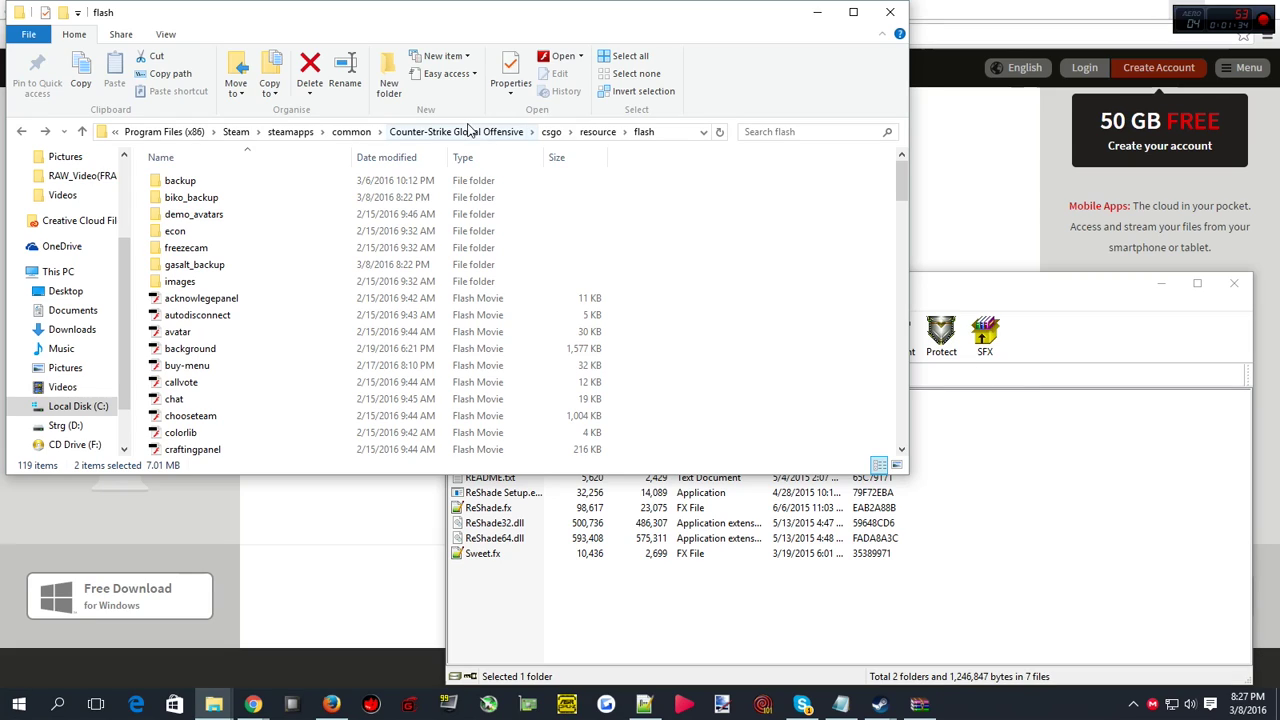
{"action": "left_click", "coordinate": [465, 132]}
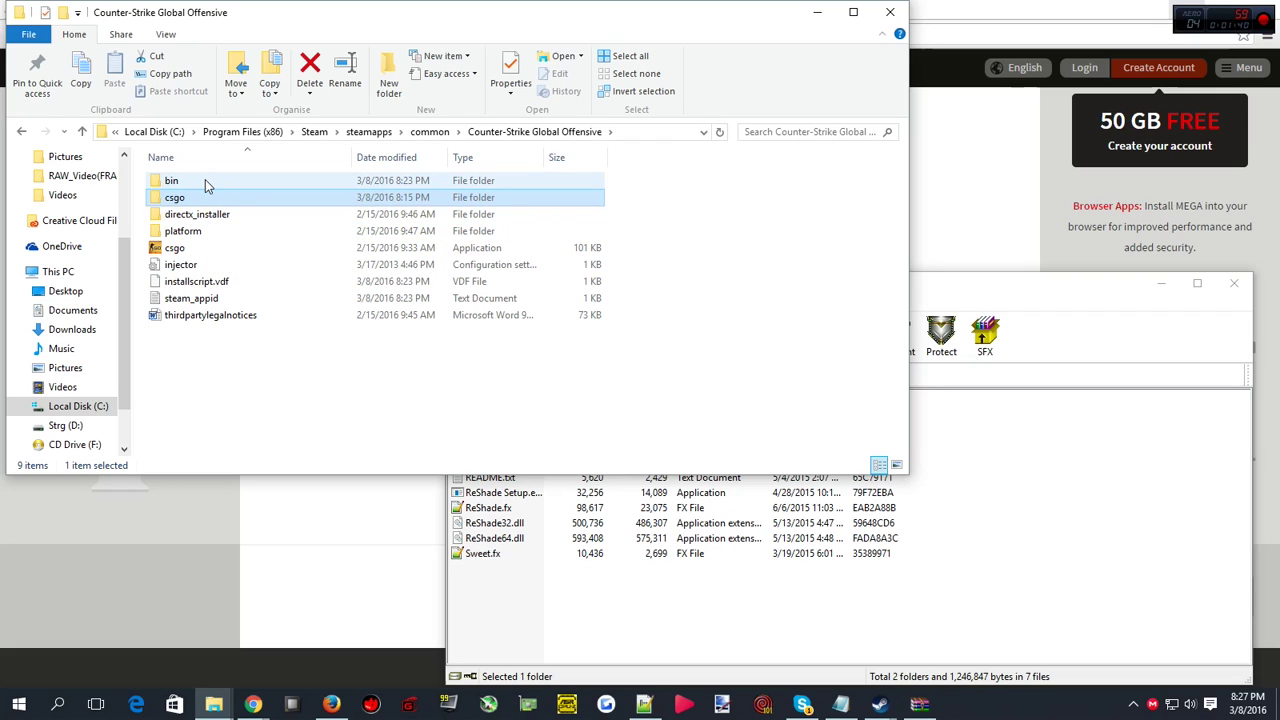
{"action": "left_click", "coordinate": [198, 250]}
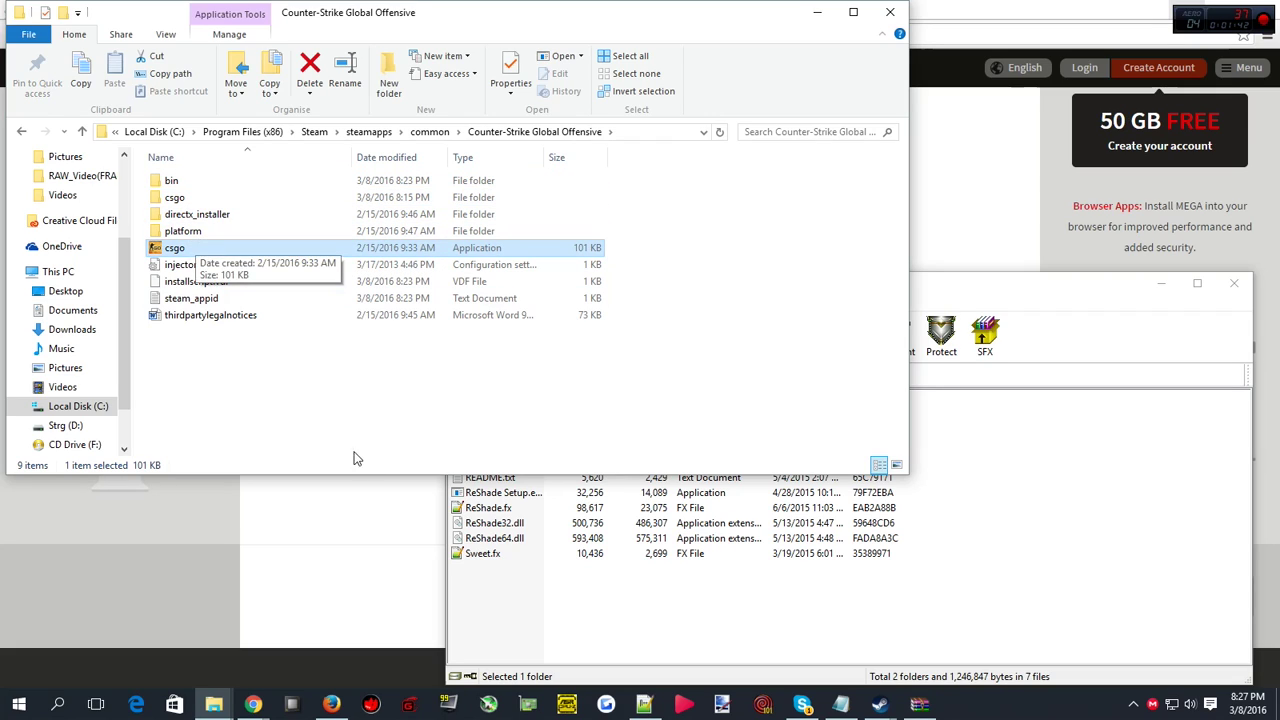
{"action": "left_click", "coordinate": [545, 568]}
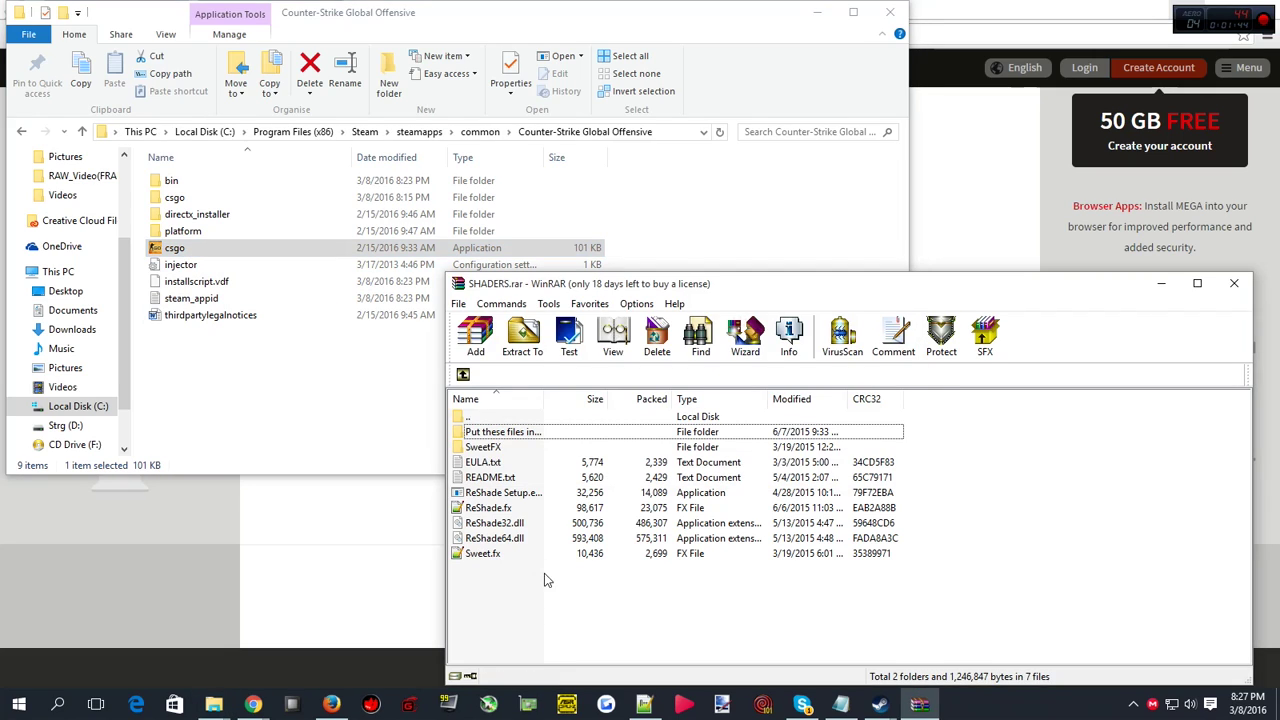
- Launch ReShade Setup from the SHADERS archive and allow it through the admin prompt
{"action": "double_click", "coordinate": [508, 500]}
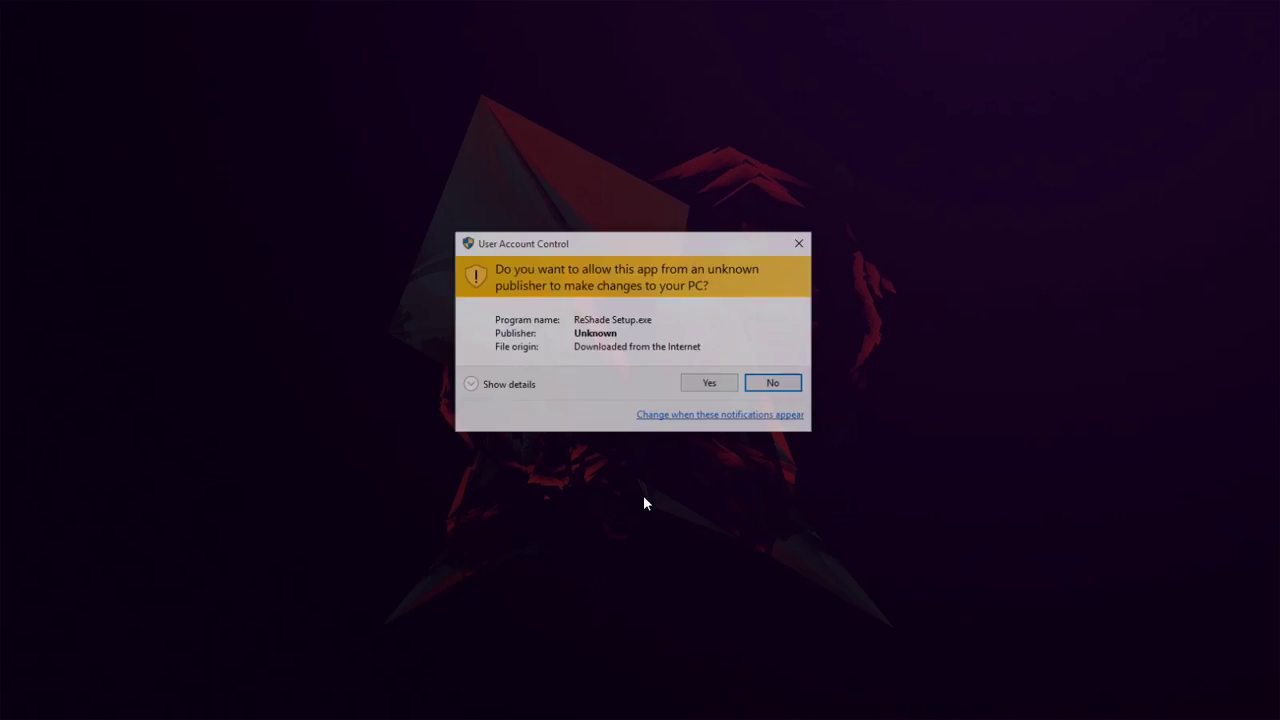
{"action": "left_click", "coordinate": [700, 385]}
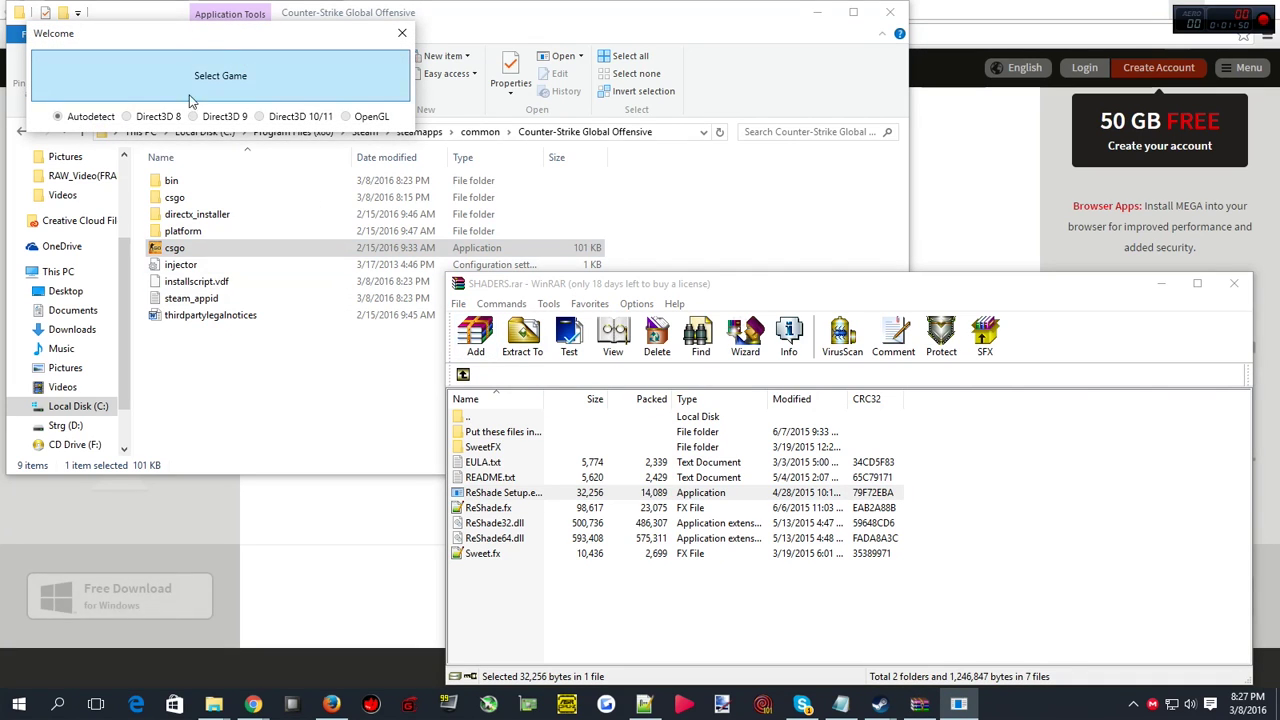
{"action": "left_click_drag", "start_coordinate": [195, 14], "coordinate": [791, 209]}
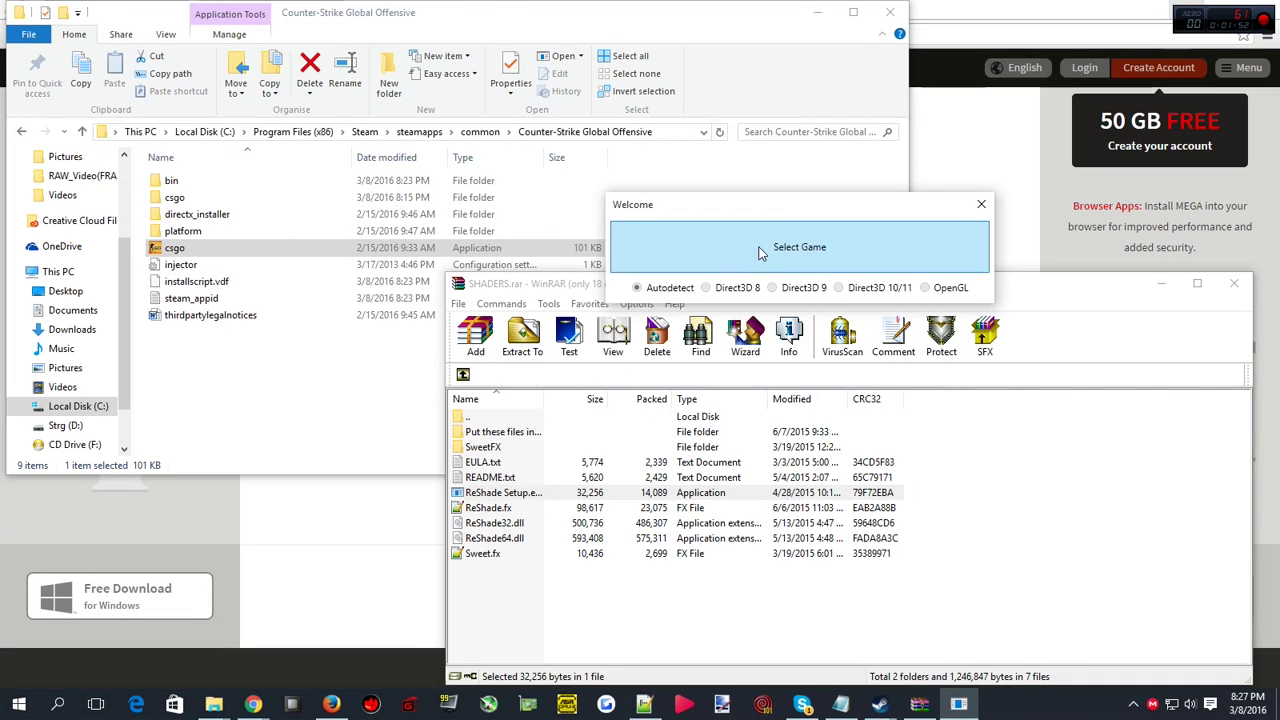
- Select csgo.exe as the target game and install ReShade with the Direct3D 9 API
{"action": "left_click", "coordinate": [759, 253]}
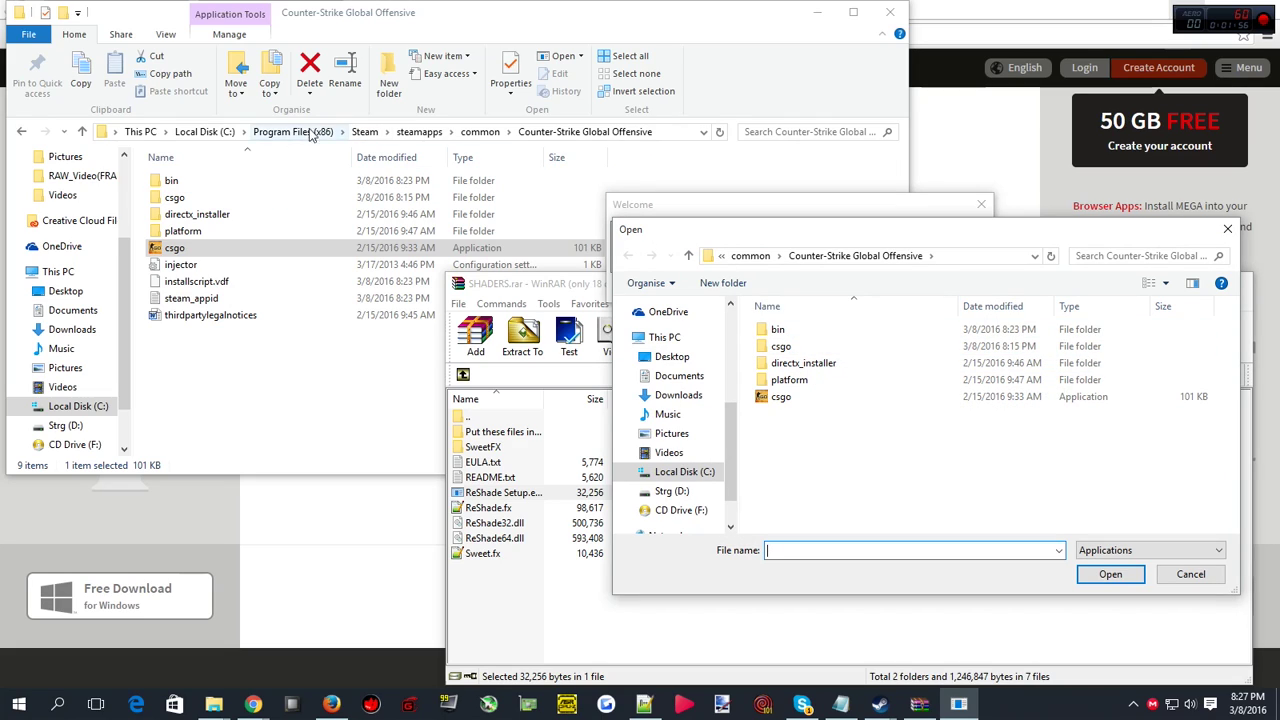
{"action": "left_click", "coordinate": [670, 137]}
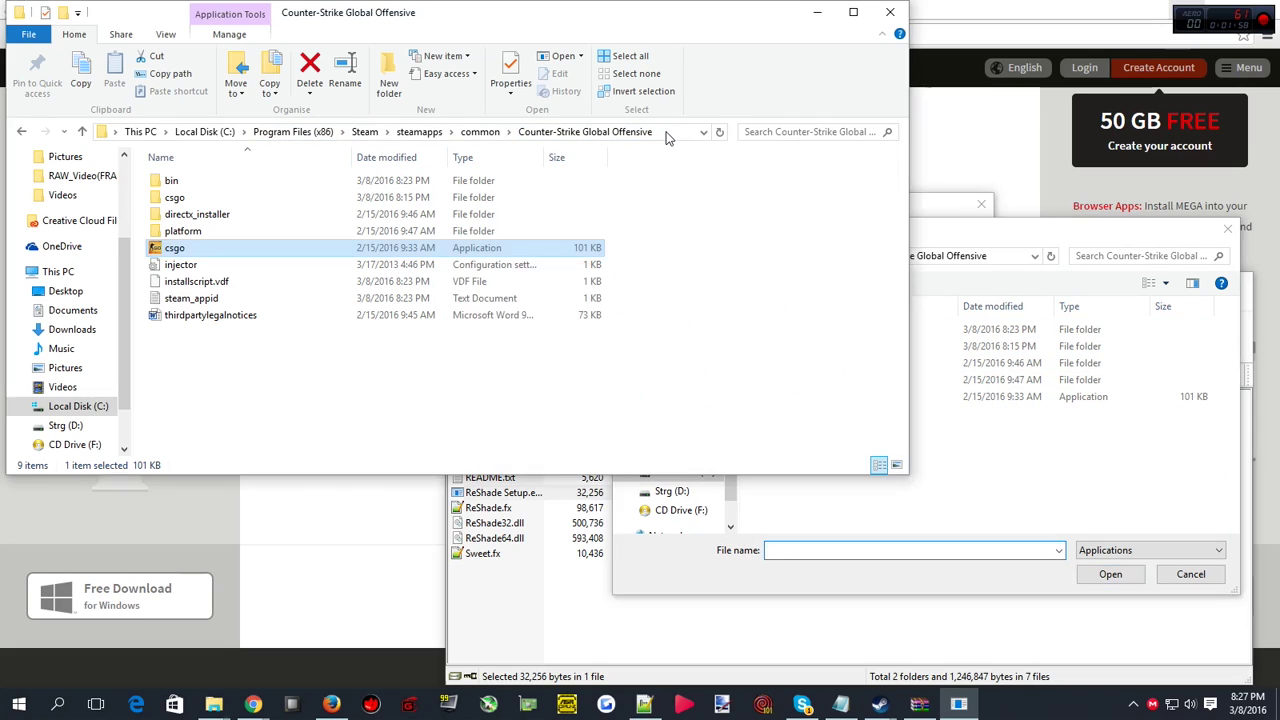
{"action": "left_click", "coordinate": [1058, 537]}
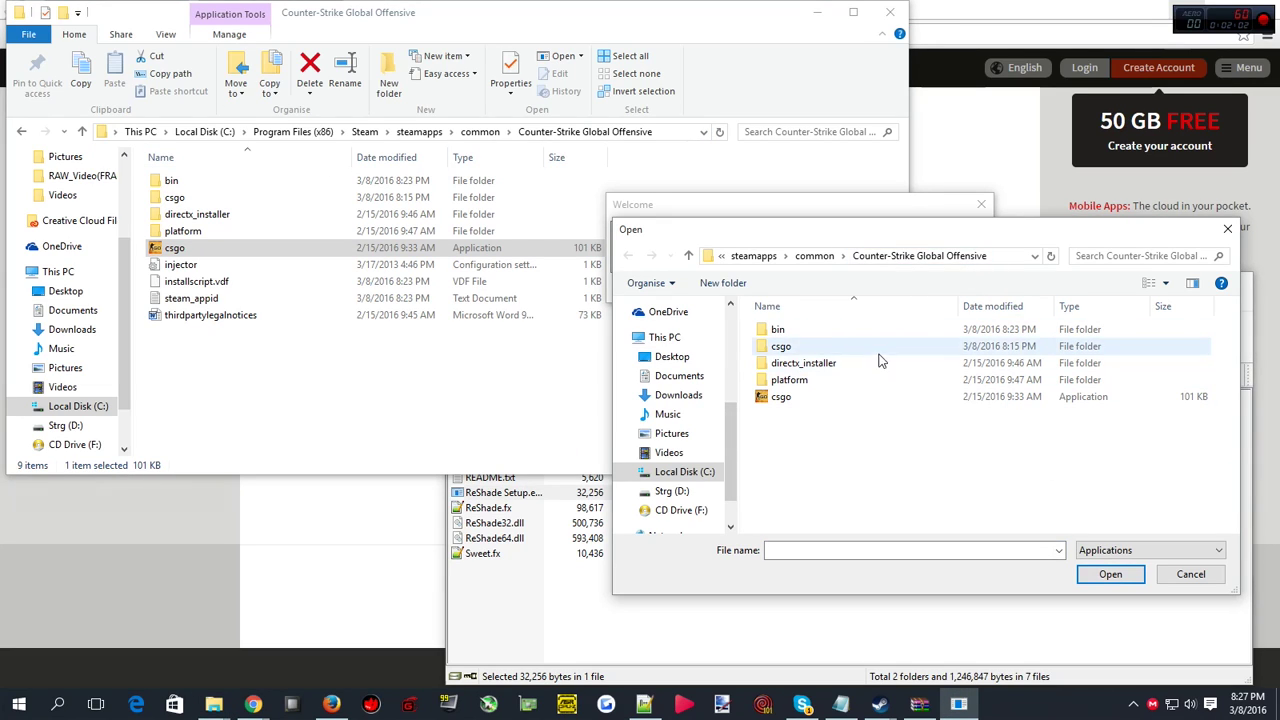
{"action": "left_click", "coordinate": [790, 397]}
{"action": "left_click", "coordinate": [1118, 575]}
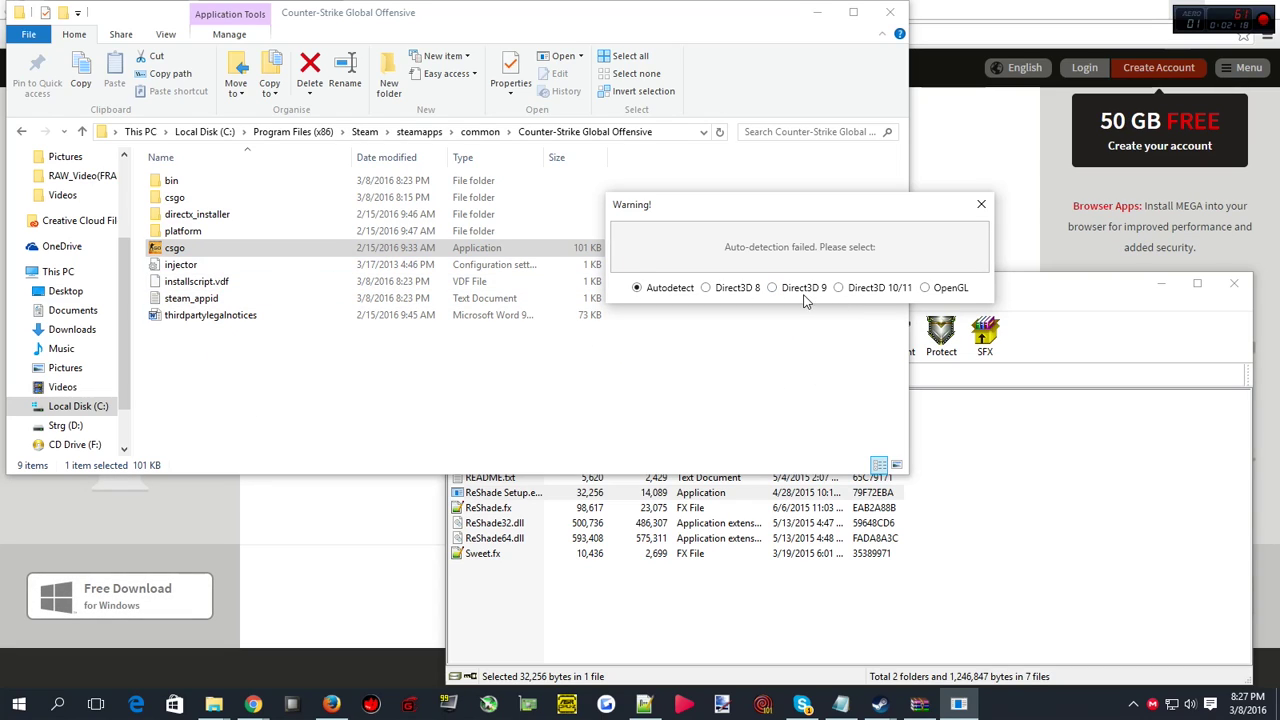
{"action": "left_click", "coordinate": [773, 288]}
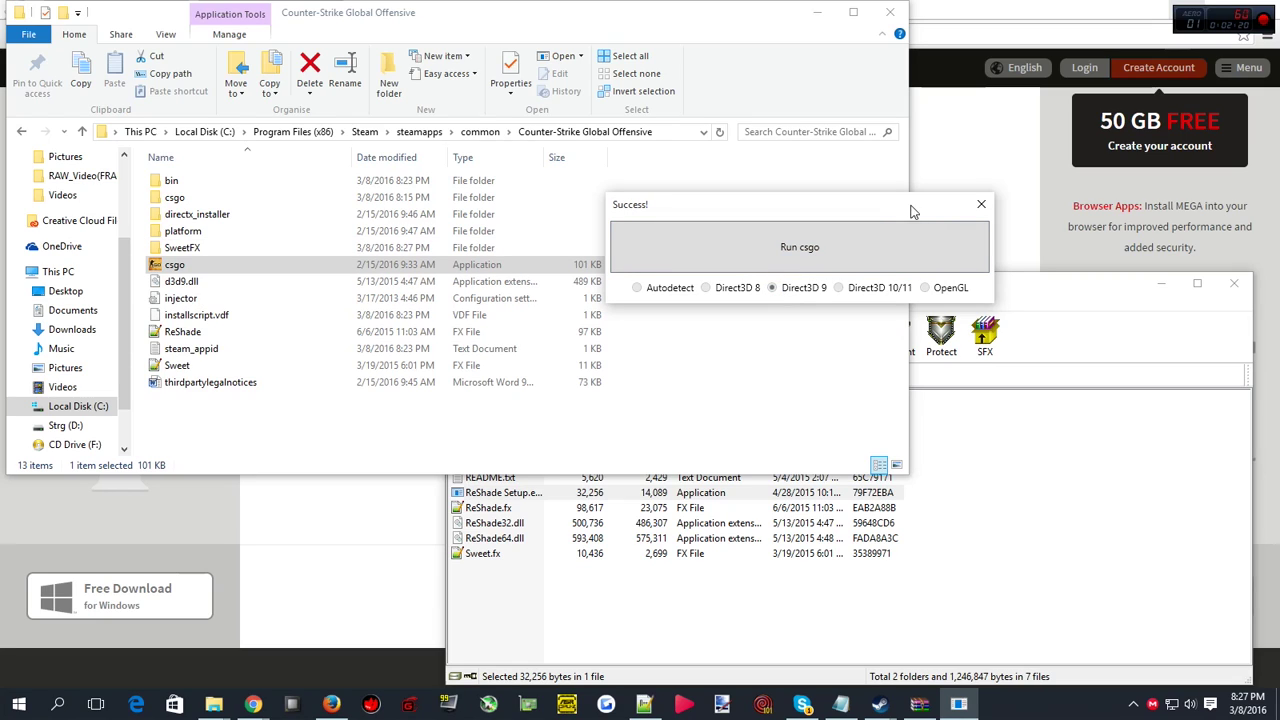
- Dismiss the ReShade success message and compare the 32- and 64-bit ReShade DLL sizes with the installed d3d9.dll
{"action": "left_click", "coordinate": [979, 206]}
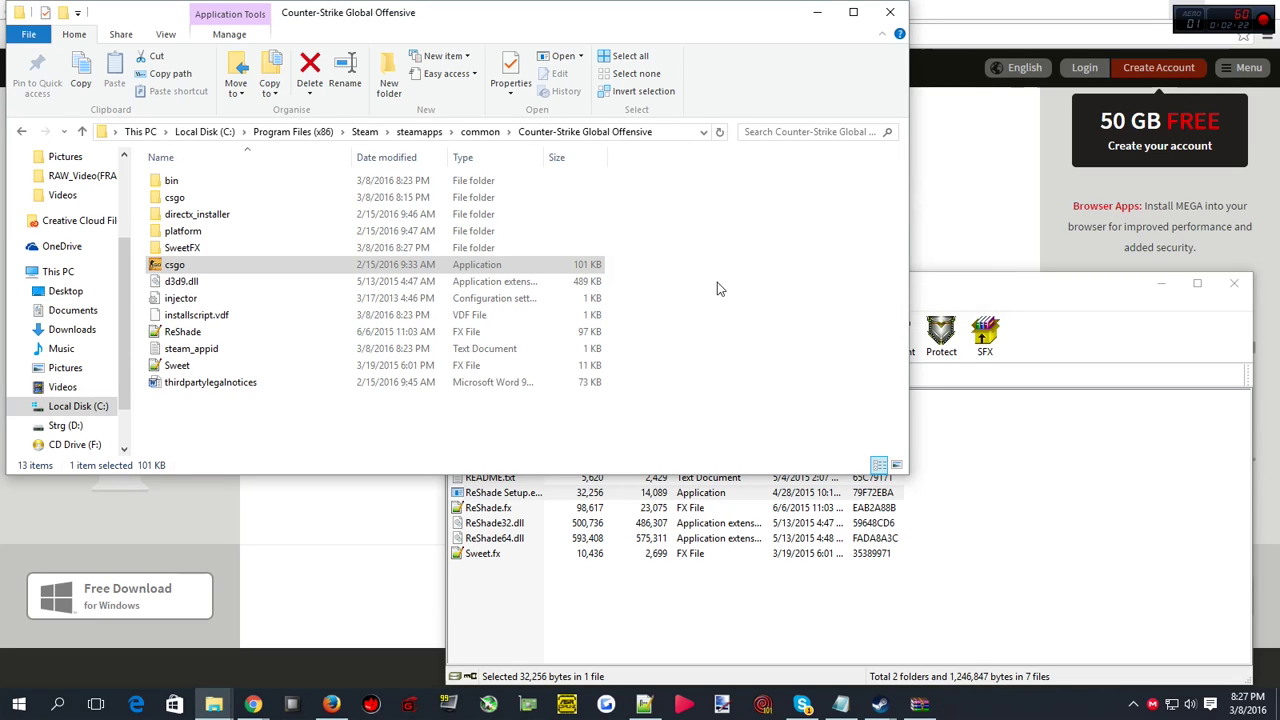
{"action": "left_click", "coordinate": [547, 604]}
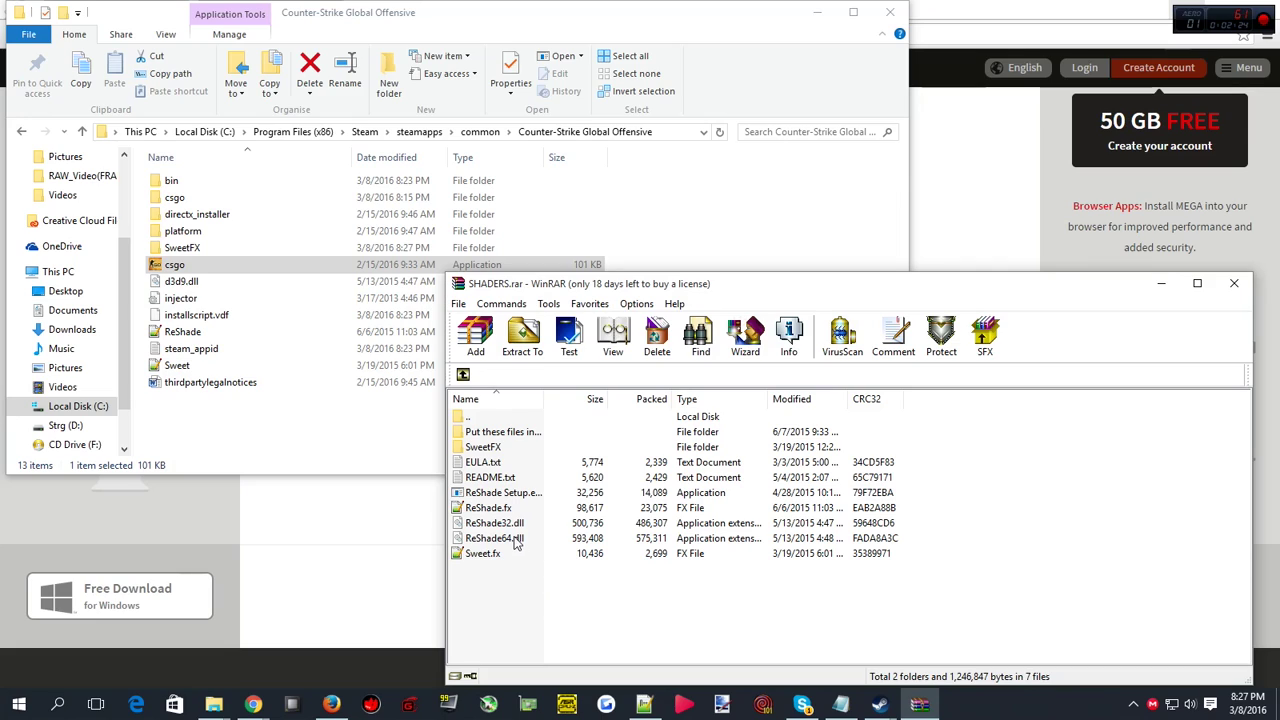
{"action": "left_click", "coordinate": [516, 543]}
{"action": "left_click", "coordinate": [514, 524]}
{"action": "left_click", "coordinate": [516, 543]}
{"action": "left_click", "coordinate": [514, 523]}
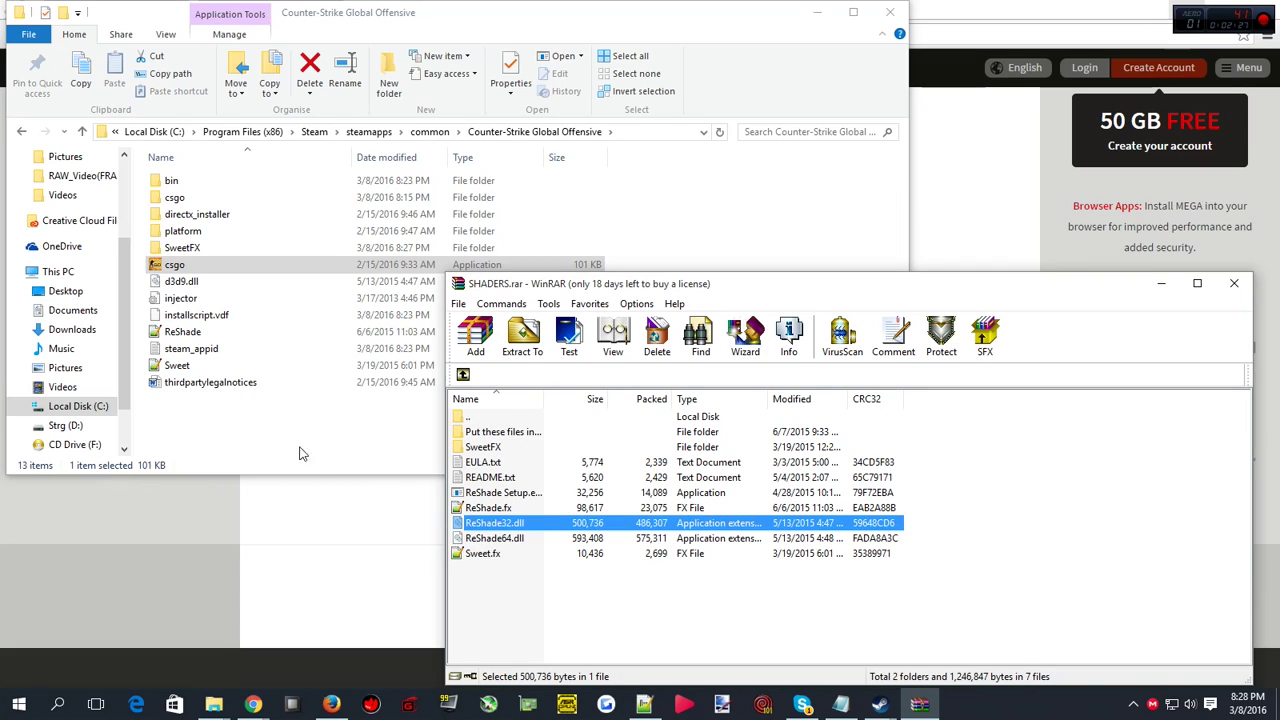
{"action": "left_click", "coordinate": [200, 281]}
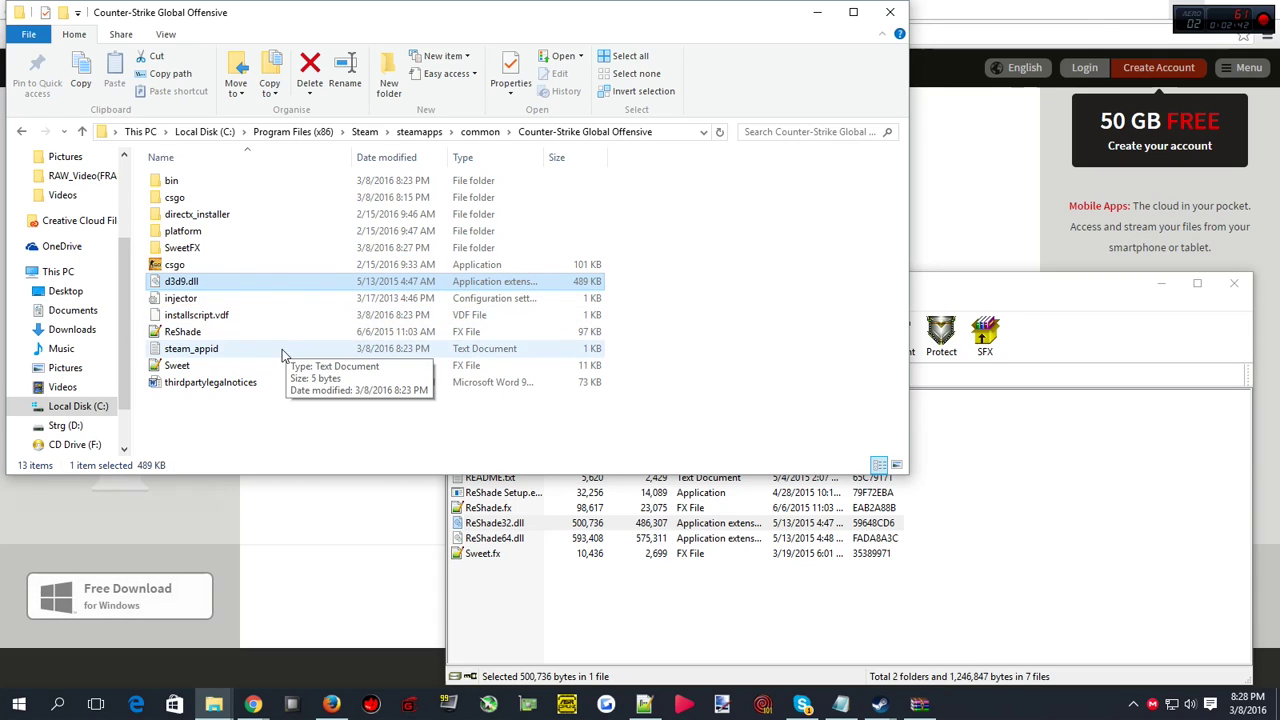
- Copy the MasterEffect folder, MasterEffect.h and ReShade.fx into the game folder, replacing the existing ReShade file
{"action": "left_click", "coordinate": [535, 460]}
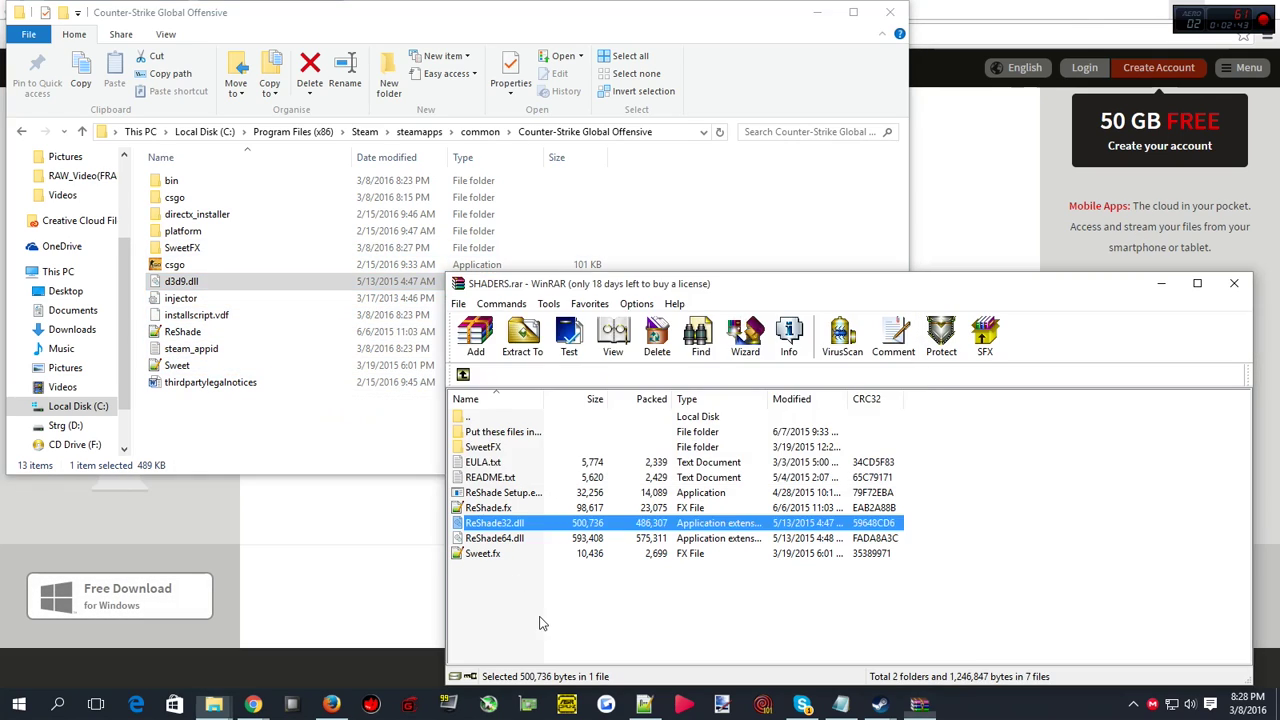
{"action": "double_click", "coordinate": [527, 436]}
{"action": "left_click_drag", "start_coordinate": [498, 497], "coordinate": [504, 430]}
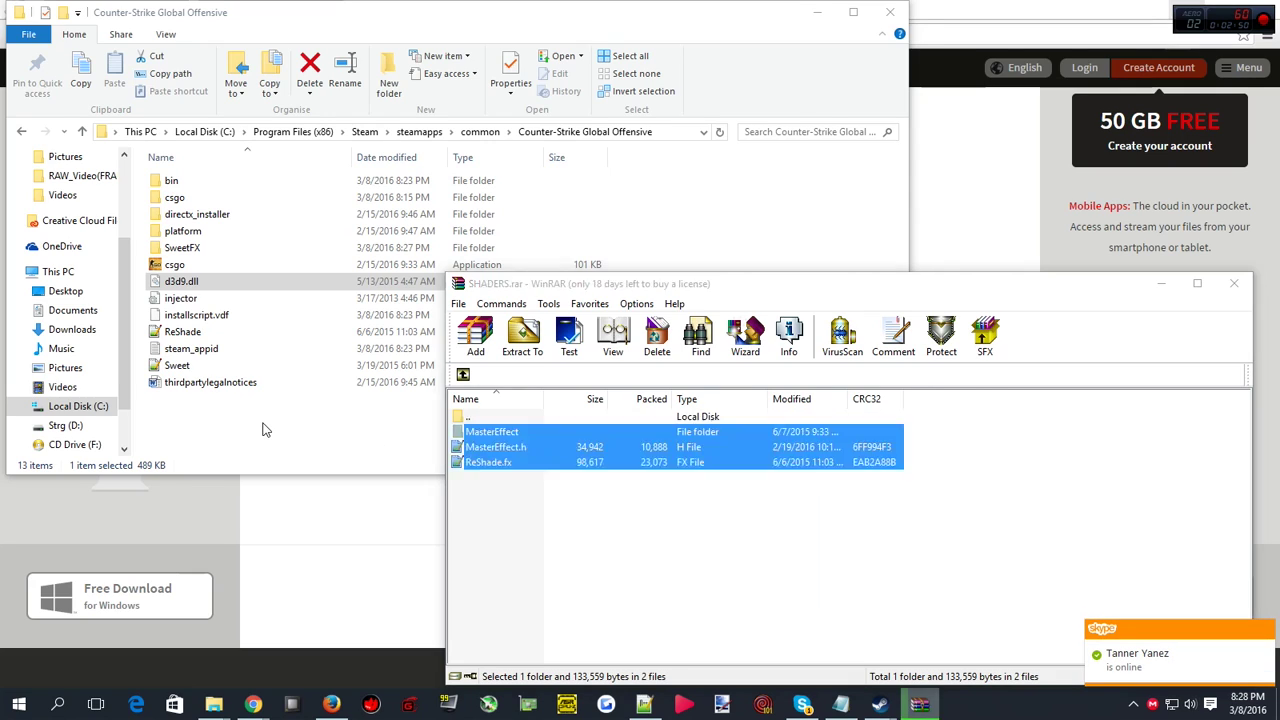
{"action": "left_click_drag", "start_coordinate": [298, 430], "coordinate": [285, 430]}
{"action": "left_click", "coordinate": [618, 232]}
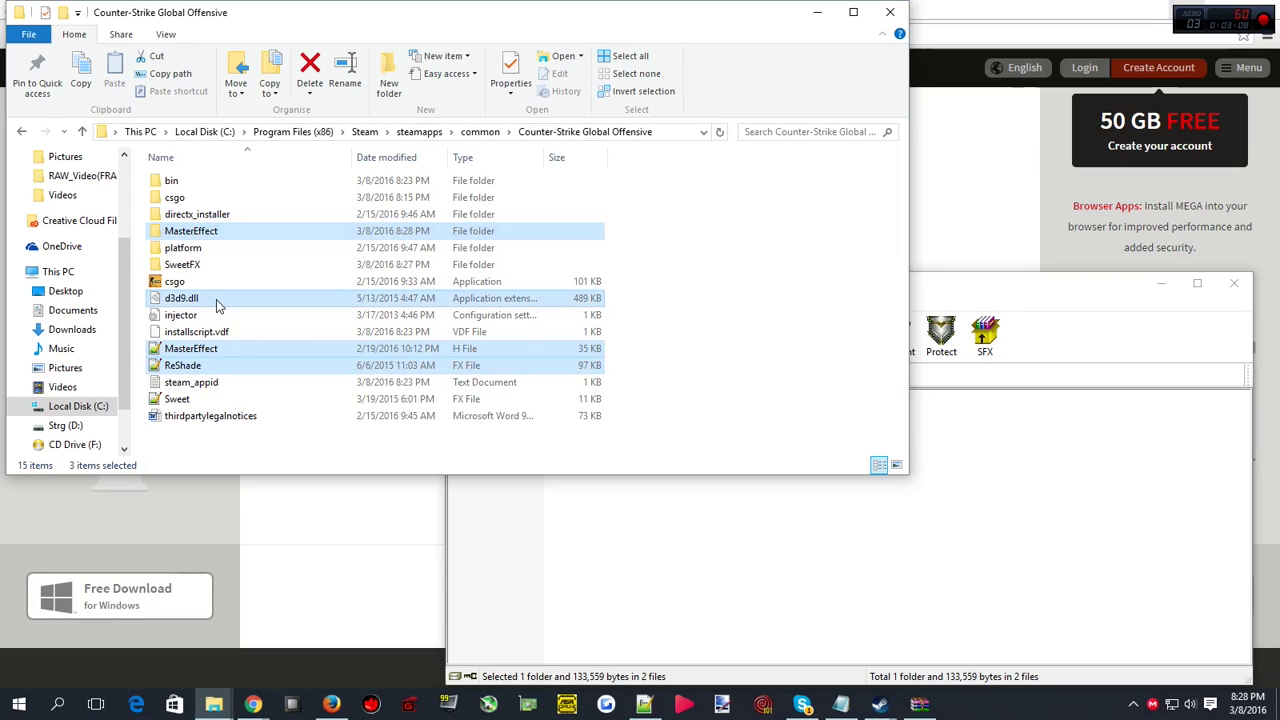
{"action": "left_click", "coordinate": [210, 400], "text": "ctrl"}
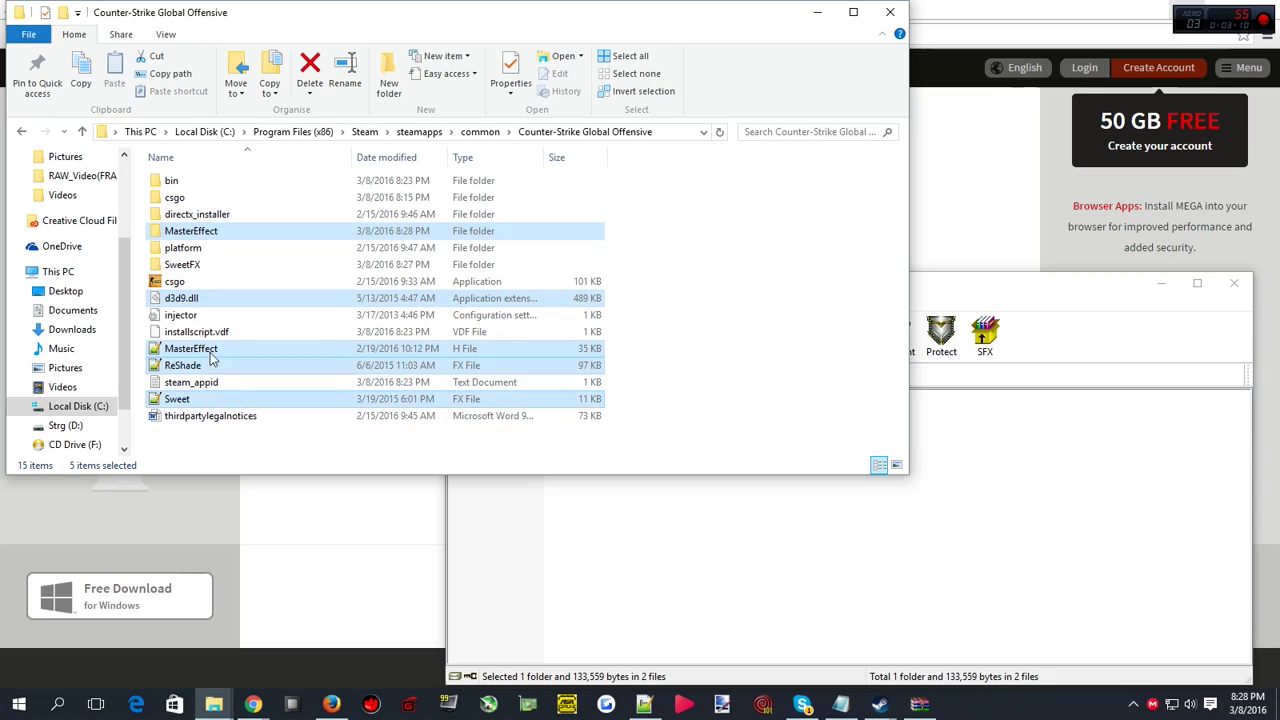
{"action": "left_click", "coordinate": [215, 266], "text": "ctrl"}
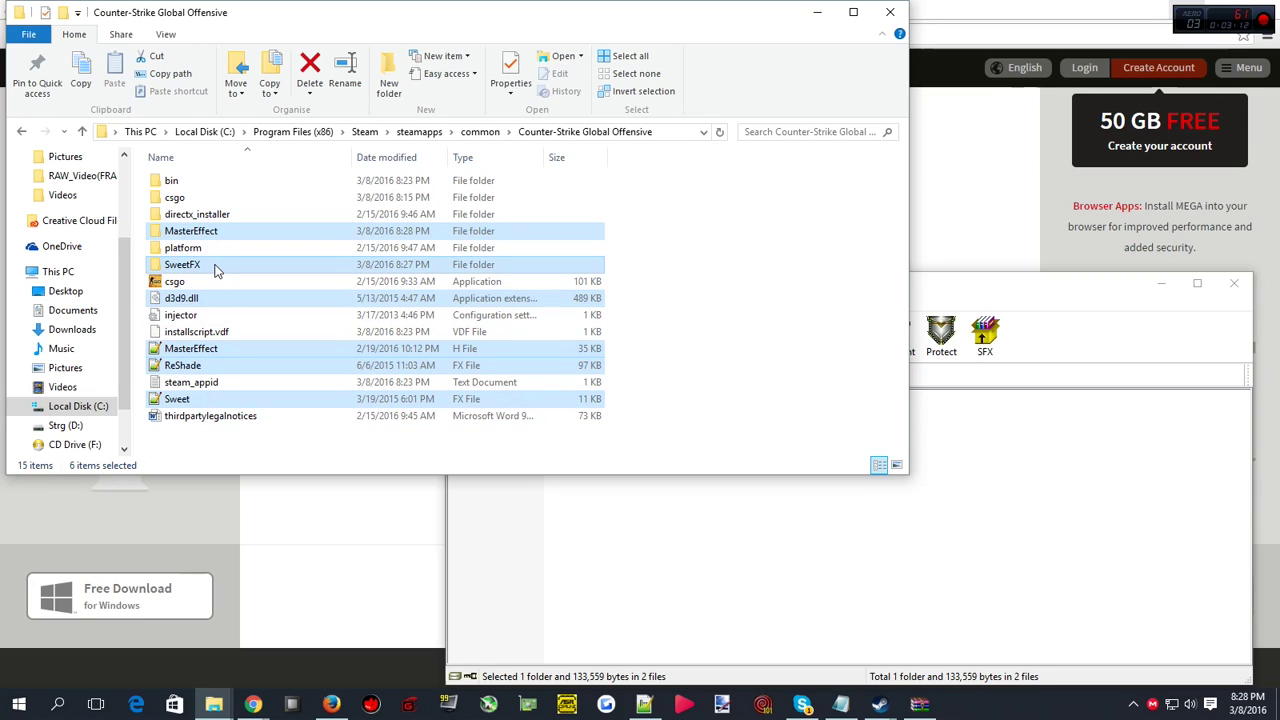
{"action": "left_click_drag", "start_coordinate": [237, 264], "coordinate": [228, 230]}
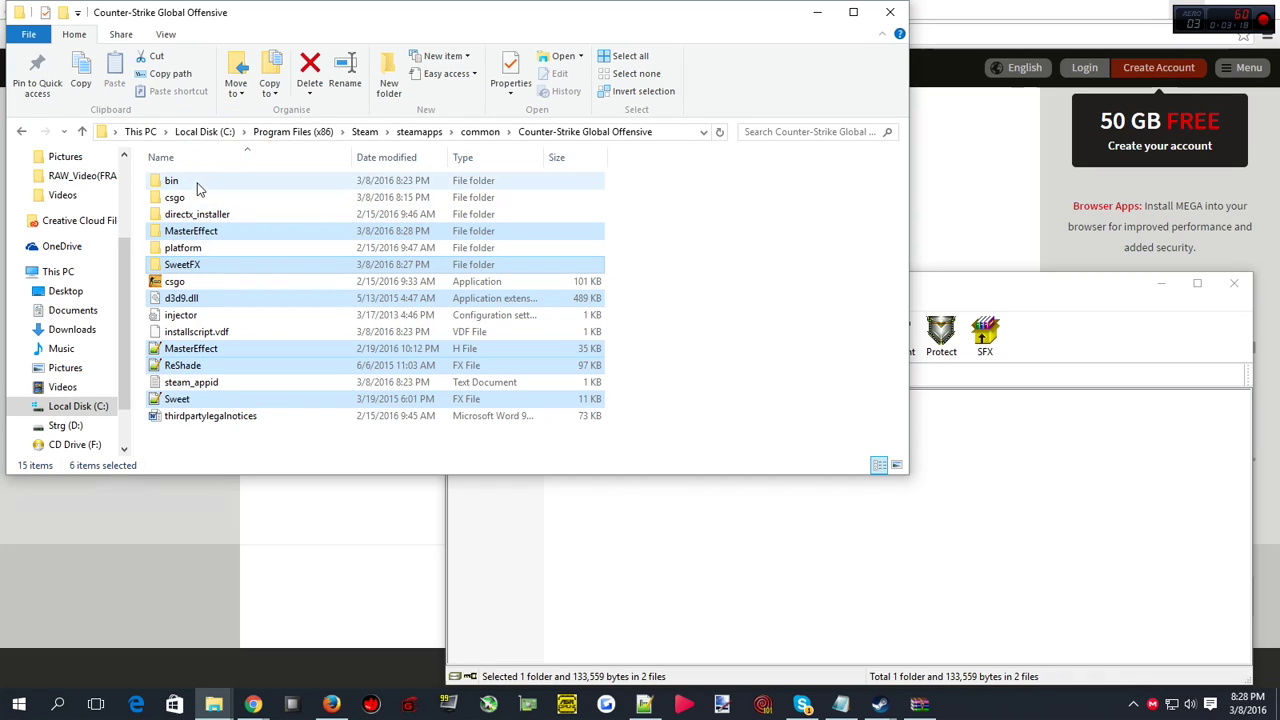
{"action": "double_click", "coordinate": [199, 186]}
{"action": "left_click", "coordinate": [229, 250]}
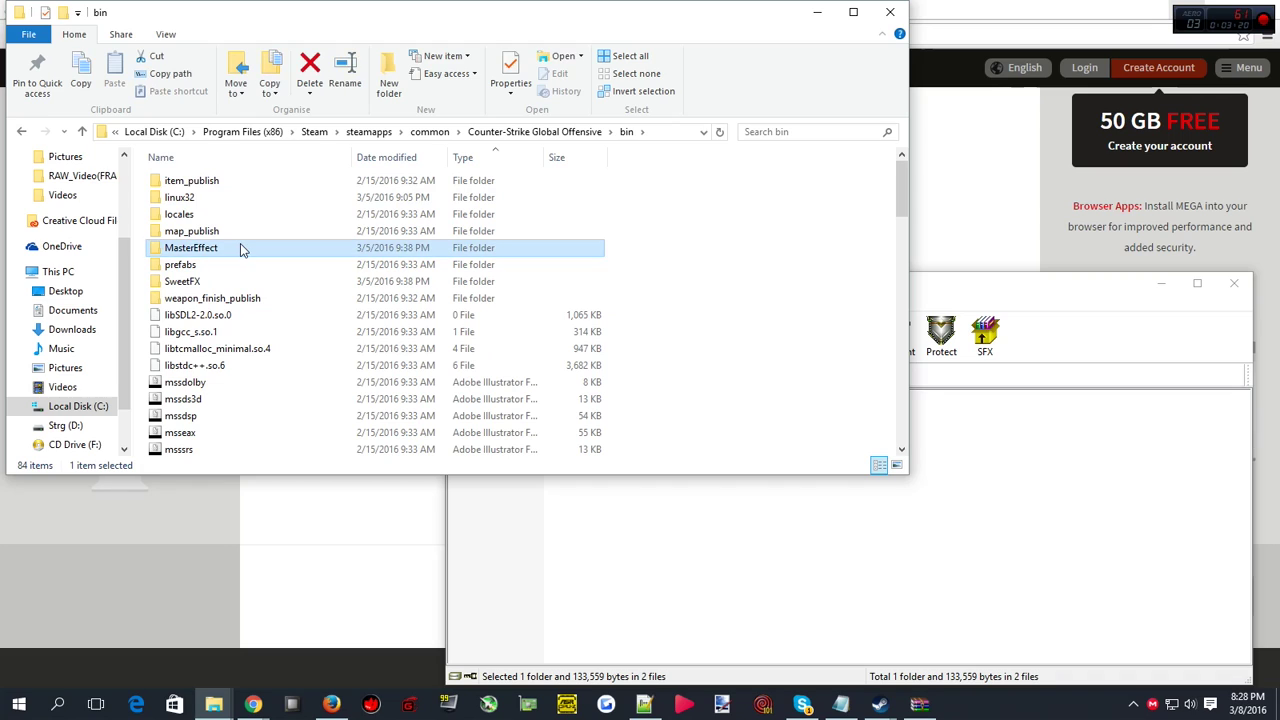
{"action": "left_click", "coordinate": [229, 281]}
{"action": "scroll", "coordinate": [222, 320], "scroll_direction": "down", "scroll_amount": 15}
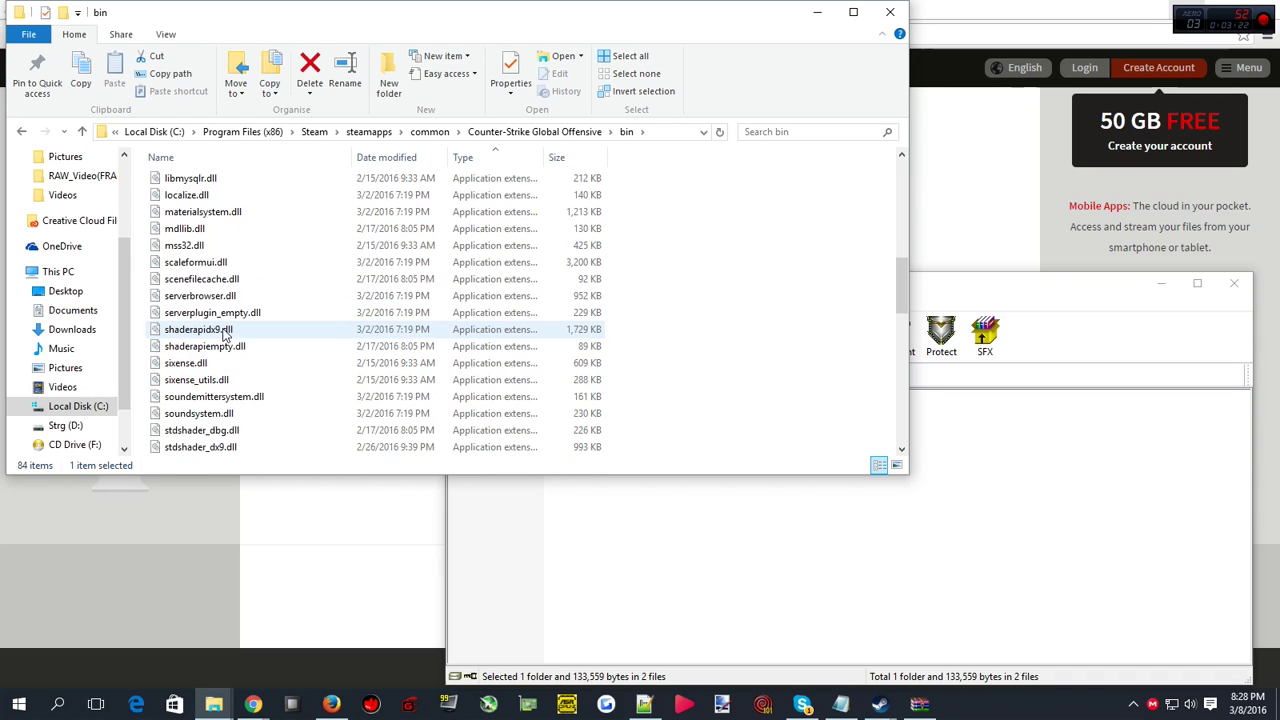
{"action": "scroll", "coordinate": [224, 335], "scroll_direction": "up", "scroll_amount": 10}
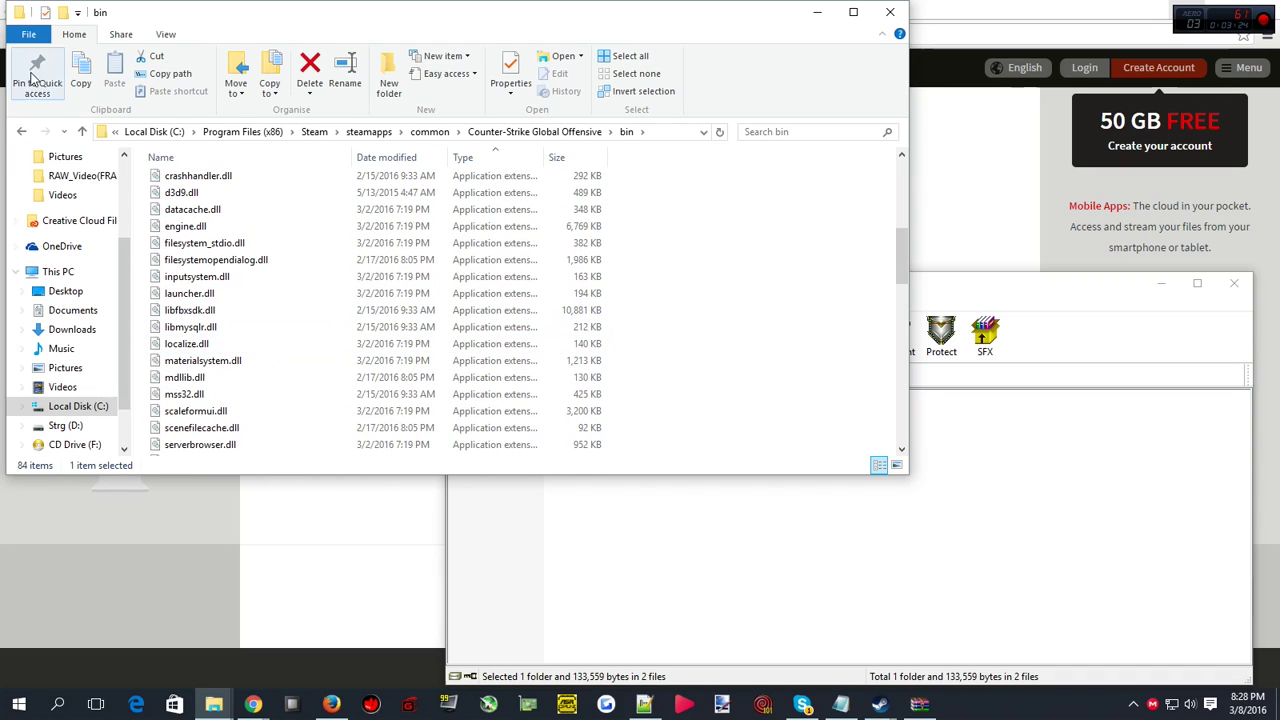
{"action": "left_click", "coordinate": [21, 131]}
{"action": "left_click", "coordinate": [190, 232]}
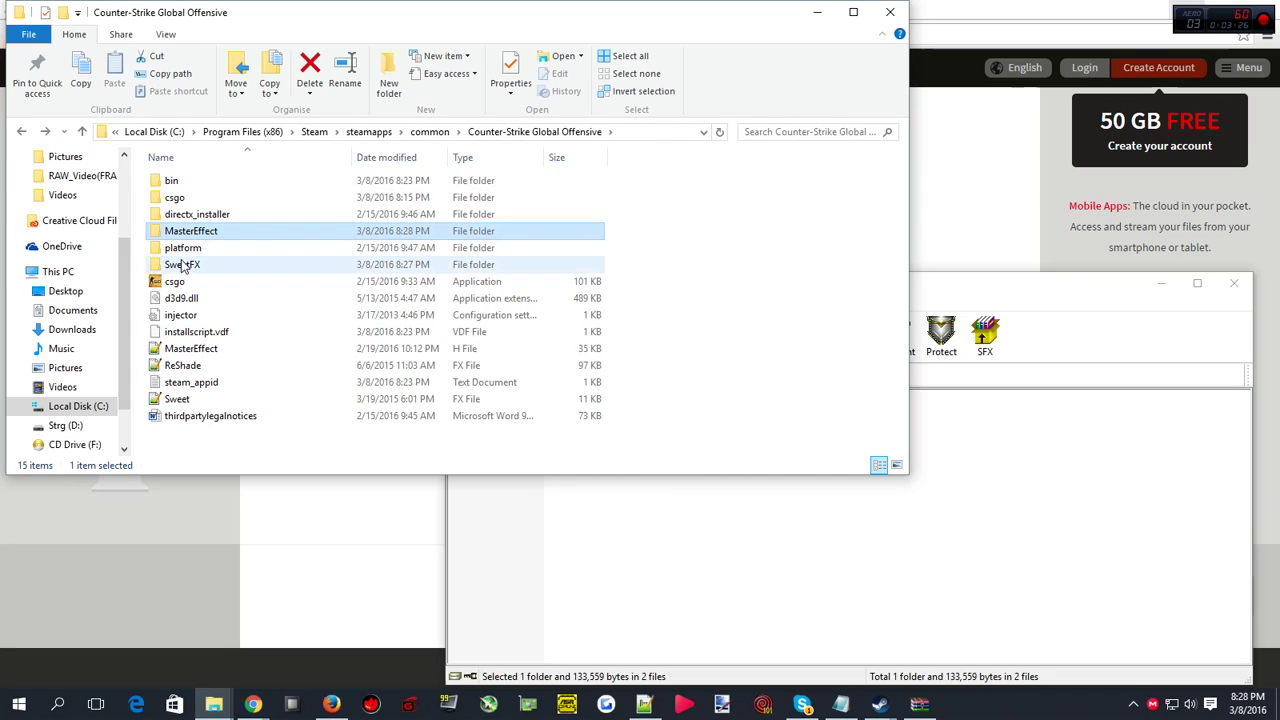
{"action": "left_click", "coordinate": [182, 265], "text": "ctrl"}
{"action": "left_click", "coordinate": [202, 300], "text": "ctrl"}
{"action": "left_click", "coordinate": [212, 349], "text": "ctrl"}
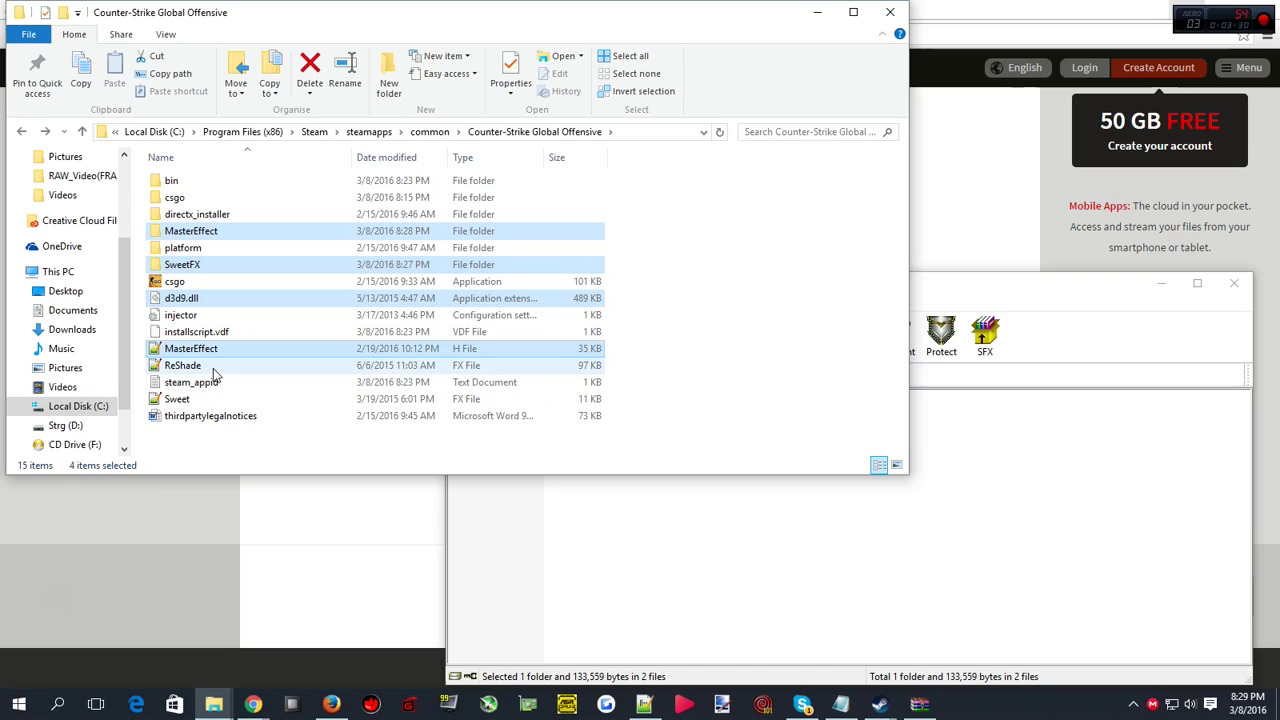
{"action": "left_click", "coordinate": [200, 366], "text": "ctrl"}
{"action": "left_click", "coordinate": [210, 400], "text": "ctrl"}
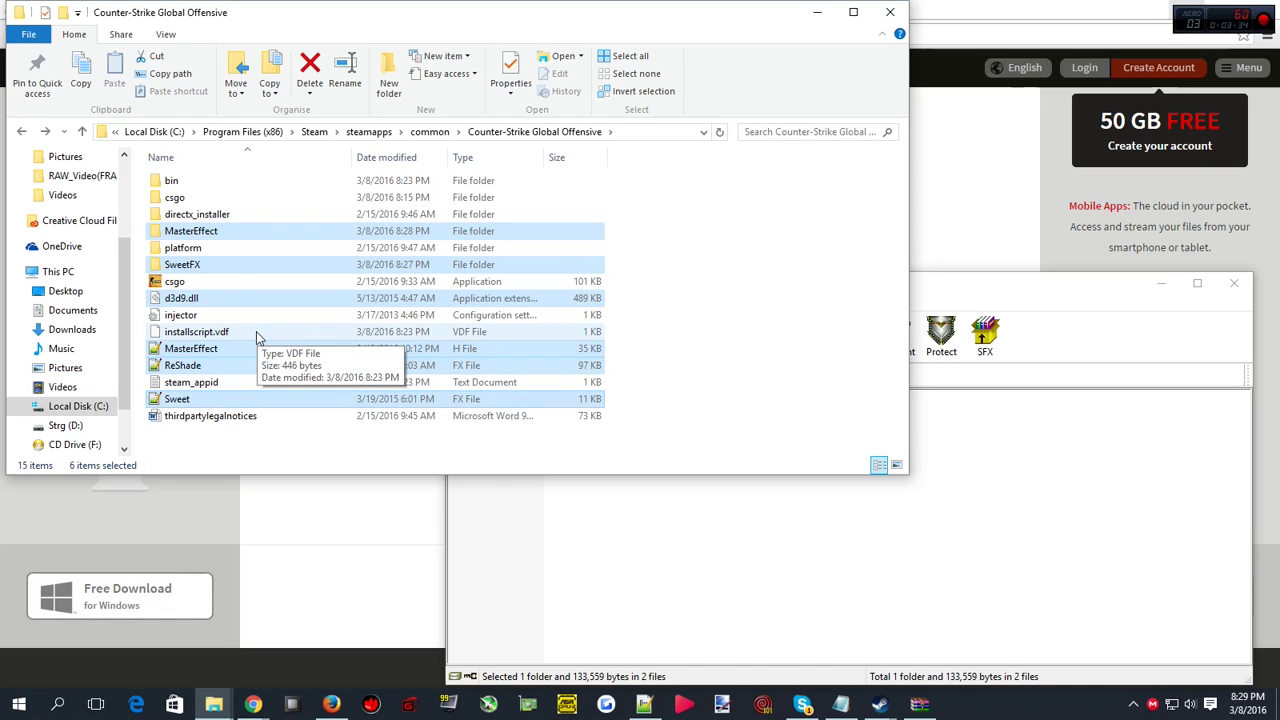
- Delete the six extra shader items from the top game folder, then relaunch CS:GO to its main menu
{"action": "key", "text": "Delete"}
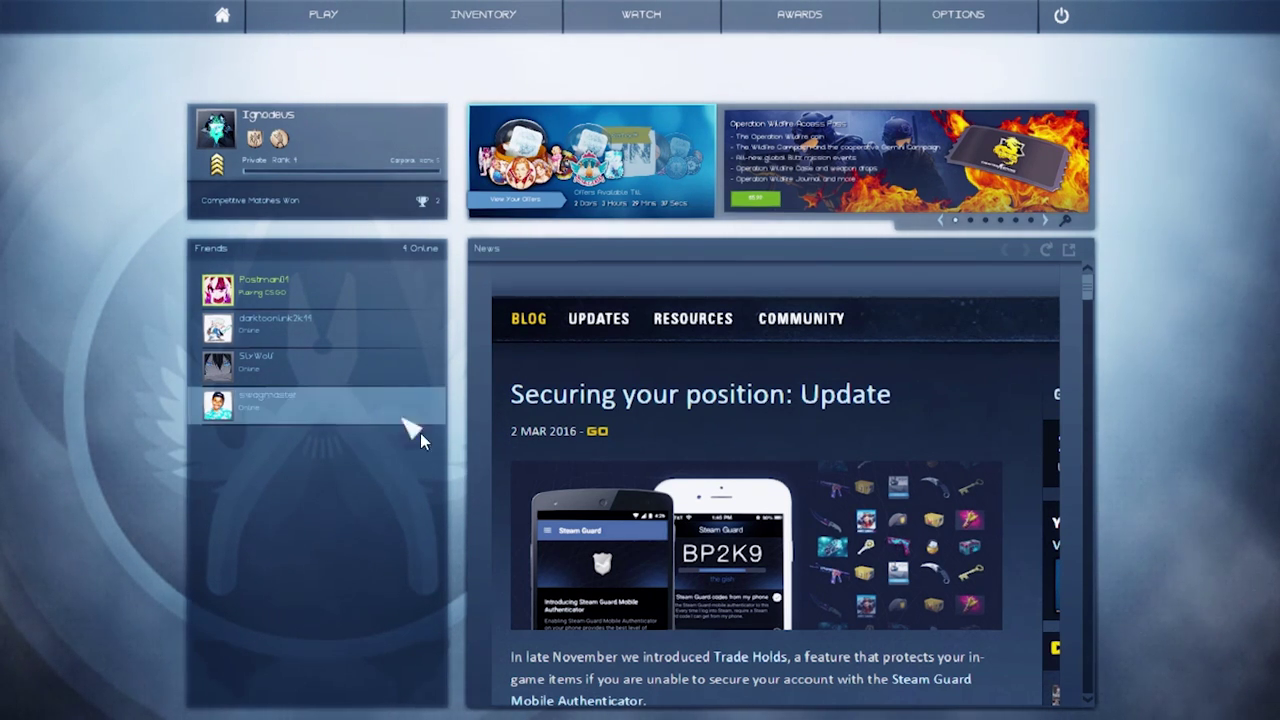
{"action": "mouse_move", "coordinate": [845, 325]}
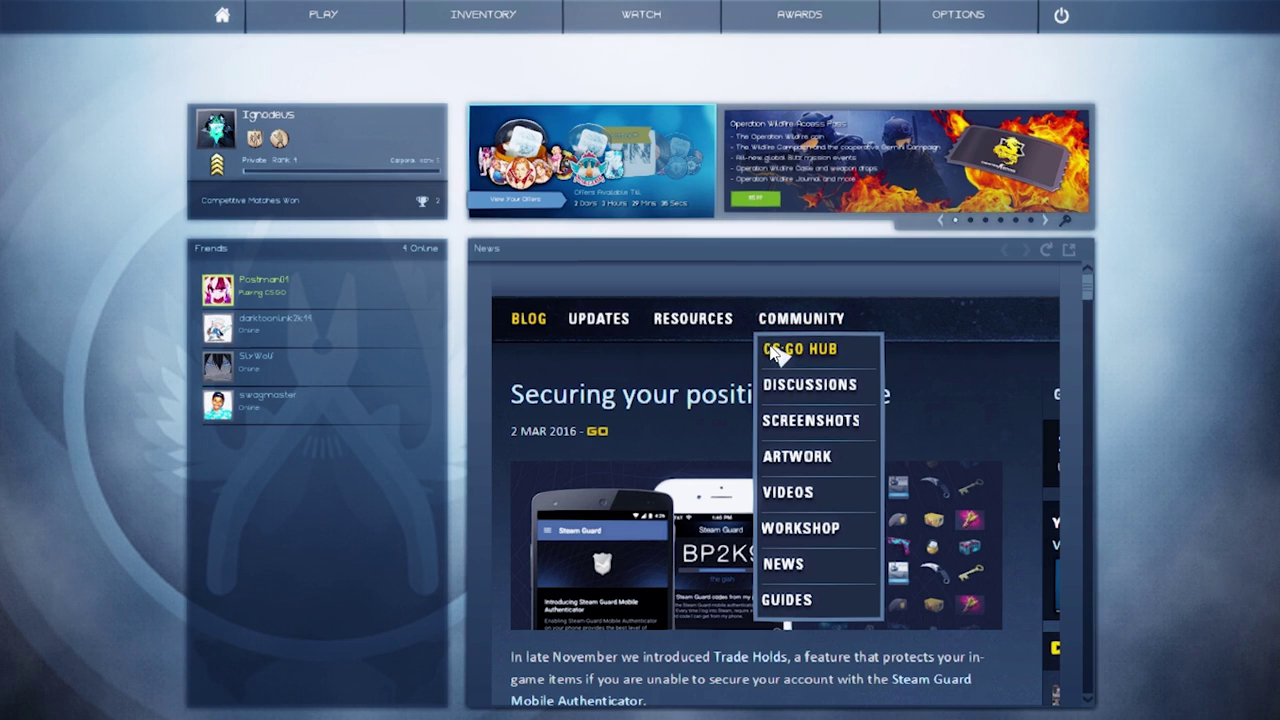